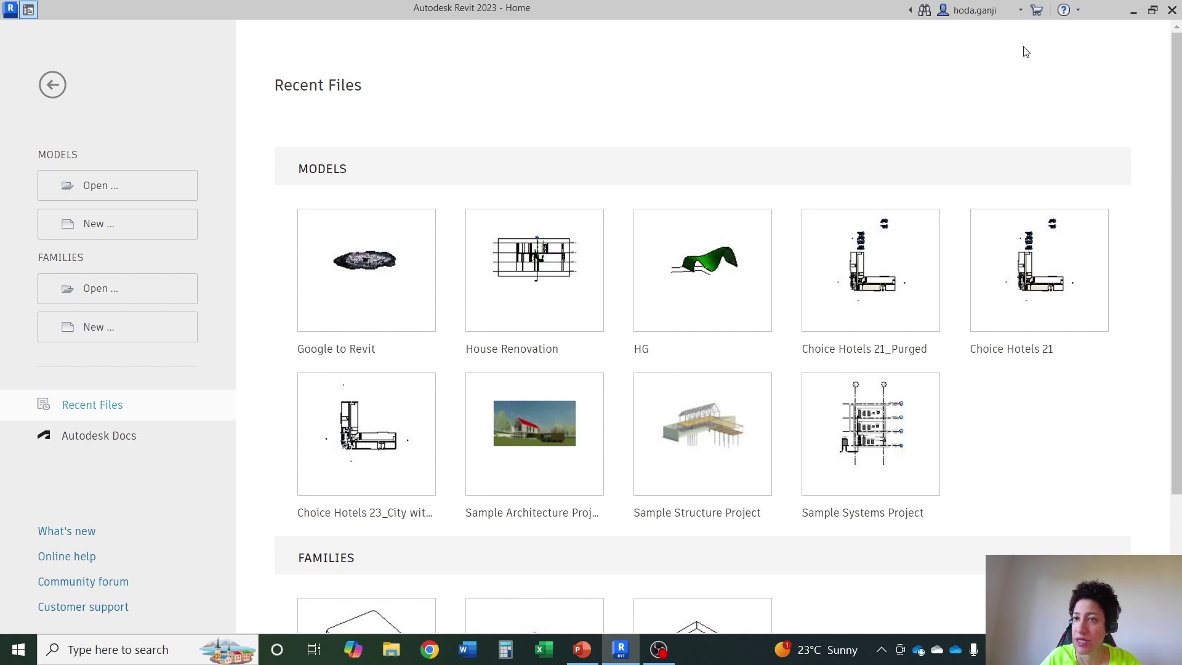
Check the installed Revit version, 23.0.11.19, in the help information window.
left_click(1077, 10)
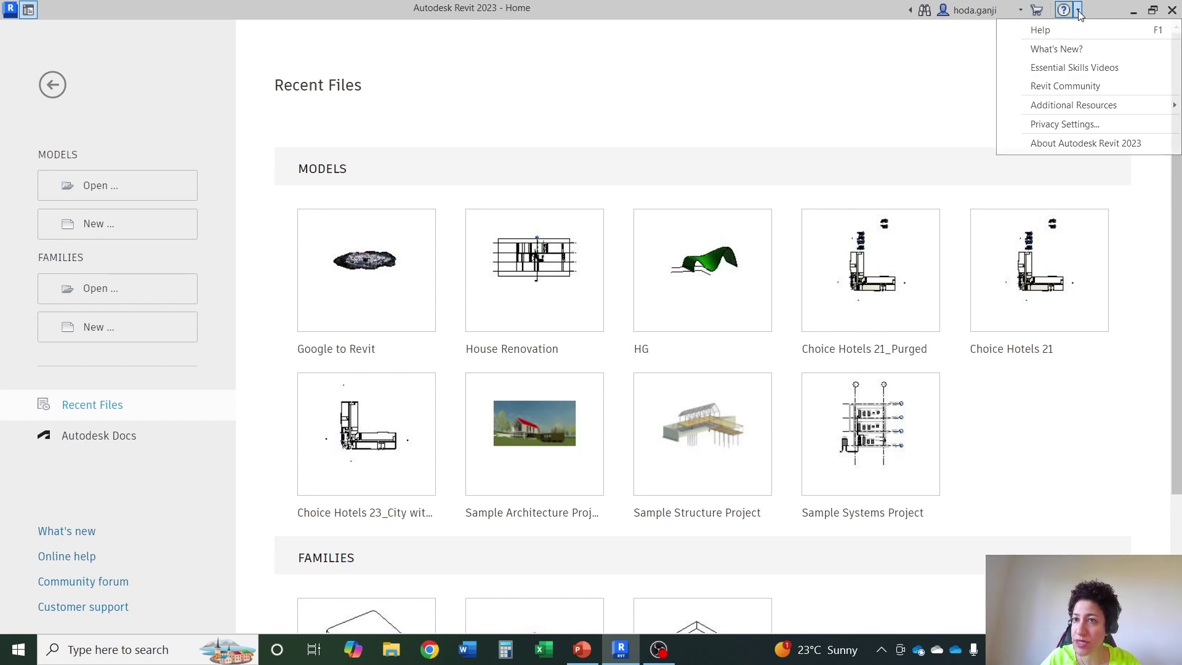
left_click(1088, 145)
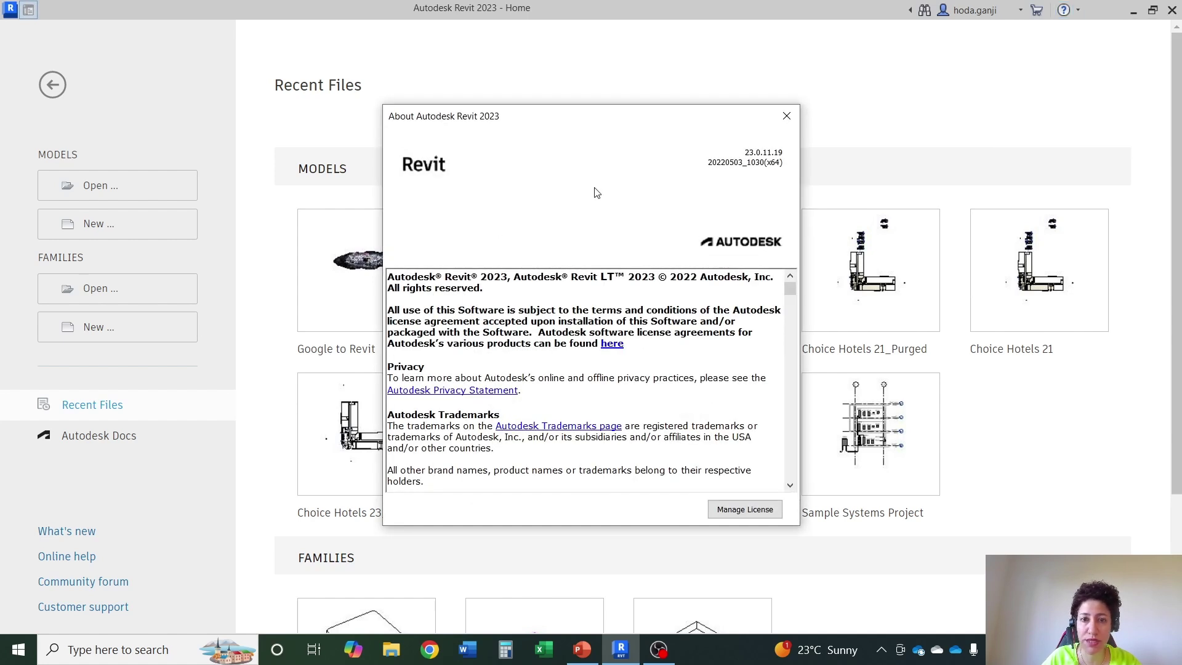
left_click_drag(741, 152, 781, 152)
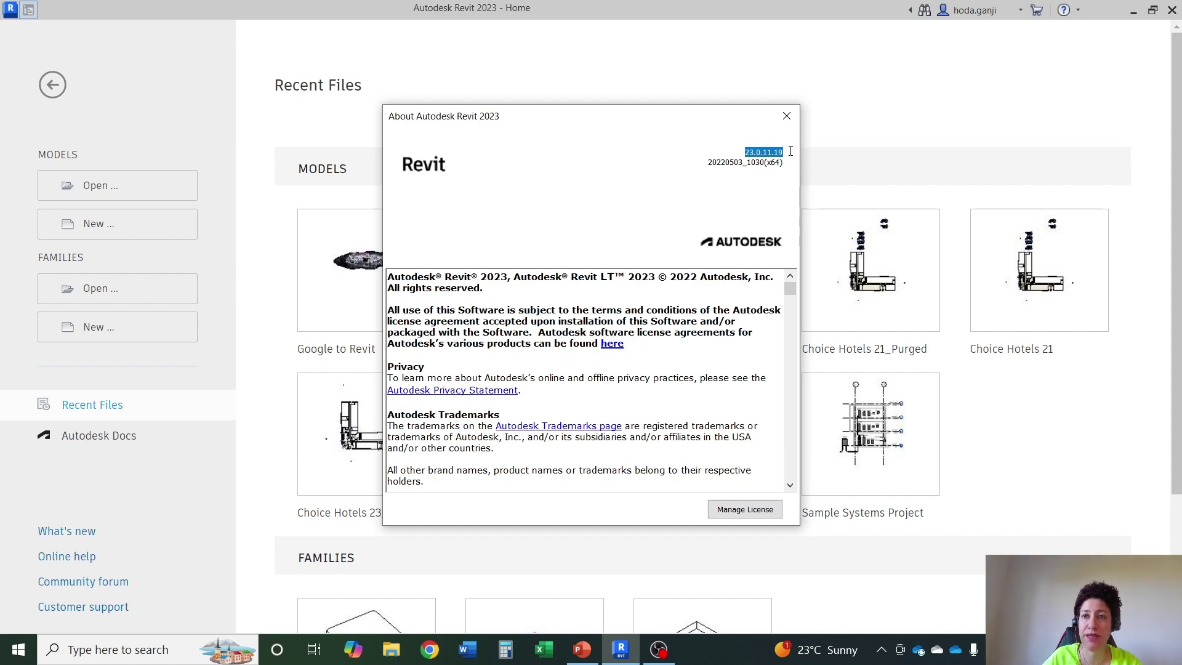
left_click(786, 116)
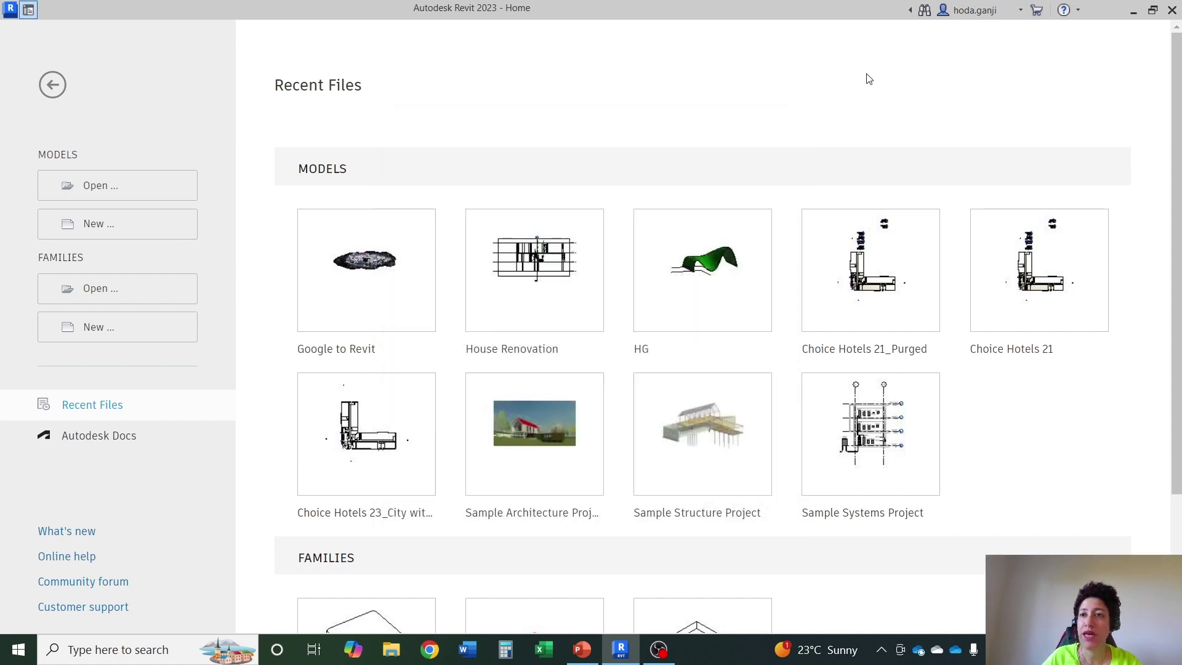
Browse the Autodesk Docs cloud projects, then return to the recent models list.
left_click(90, 441)
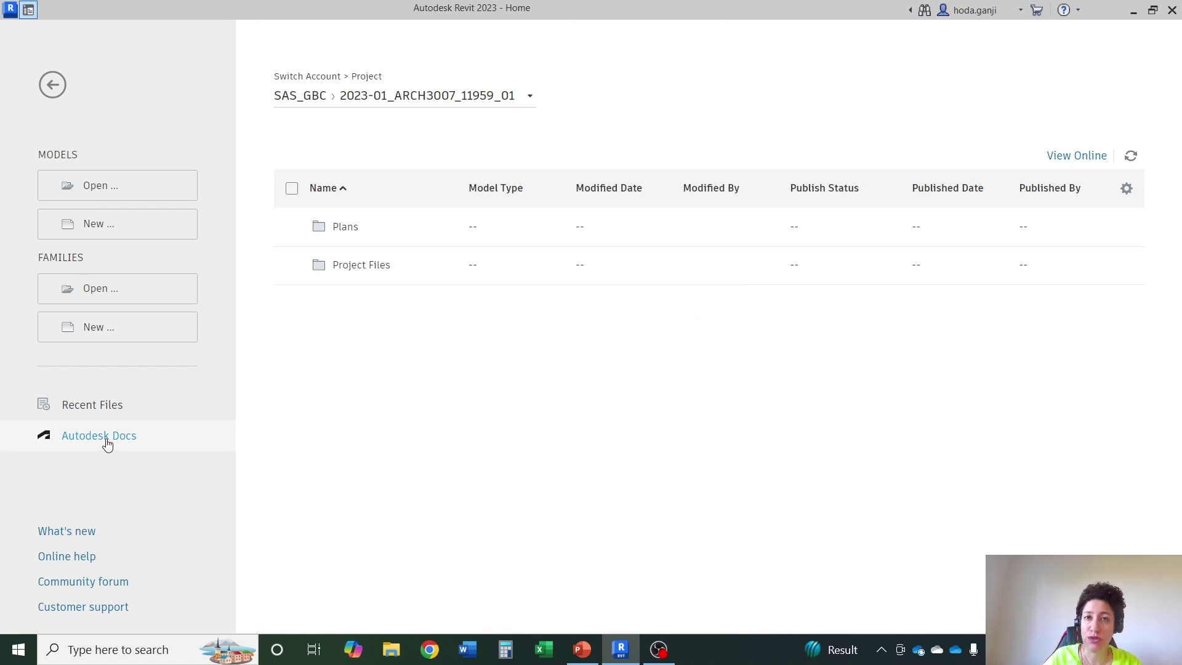
left_click(370, 99)
scroll(419, 345, "down", 20)
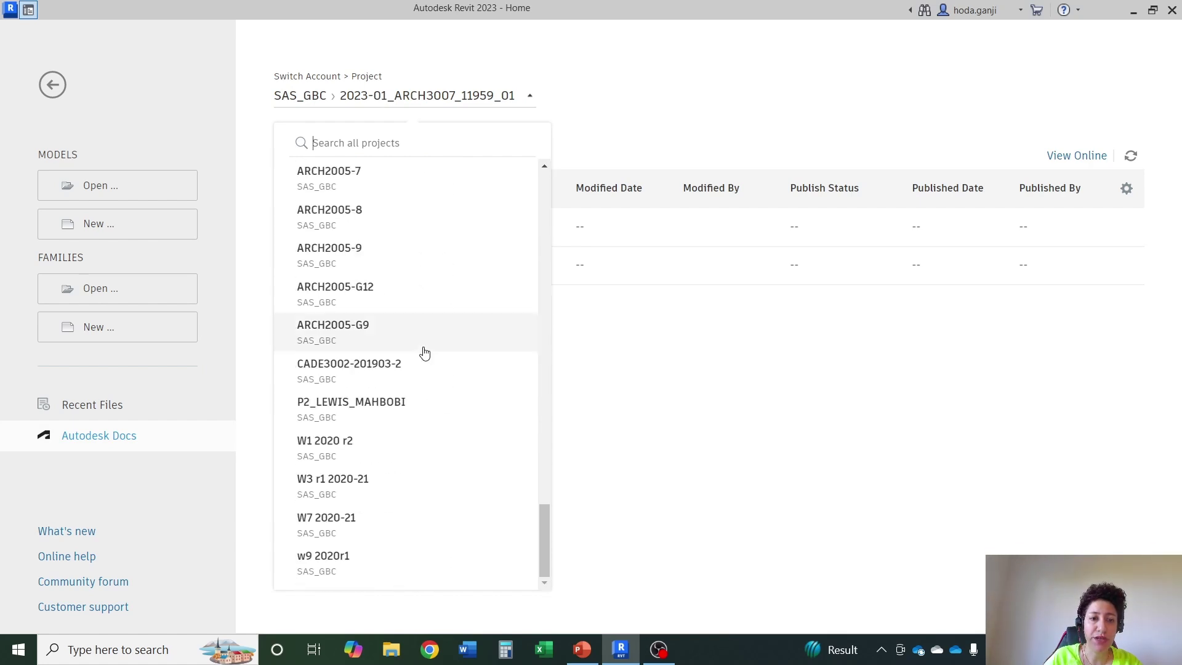
scroll(416, 365, "up", 15)
scroll(417, 364, "up", 10)
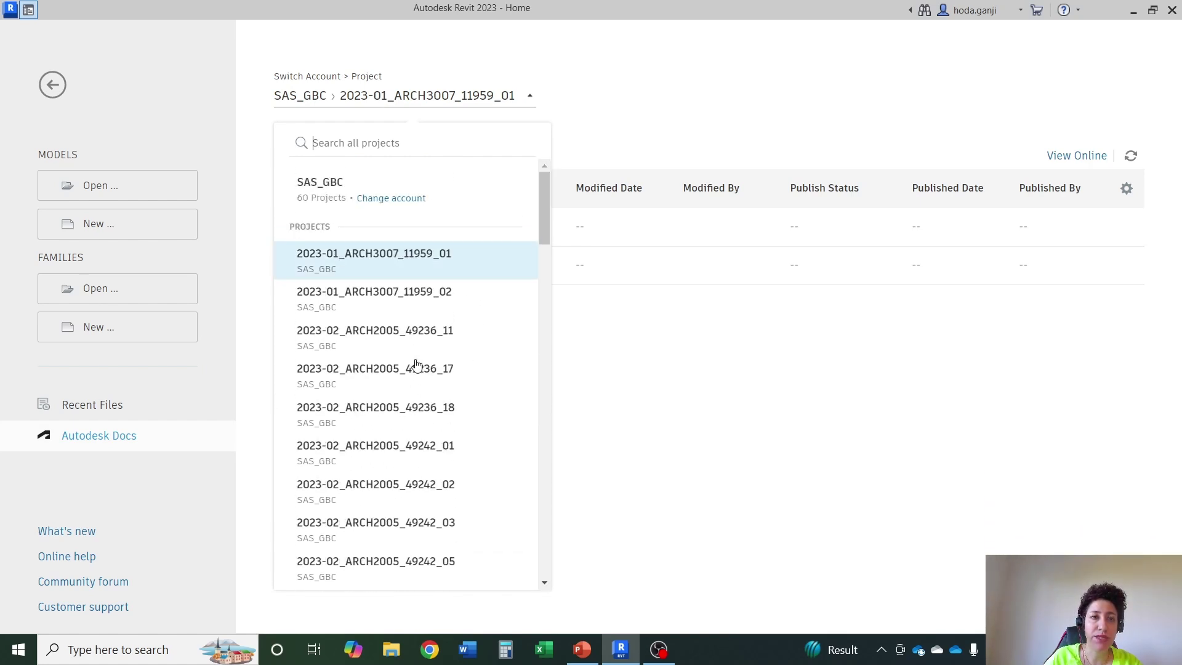
left_click(87, 411)
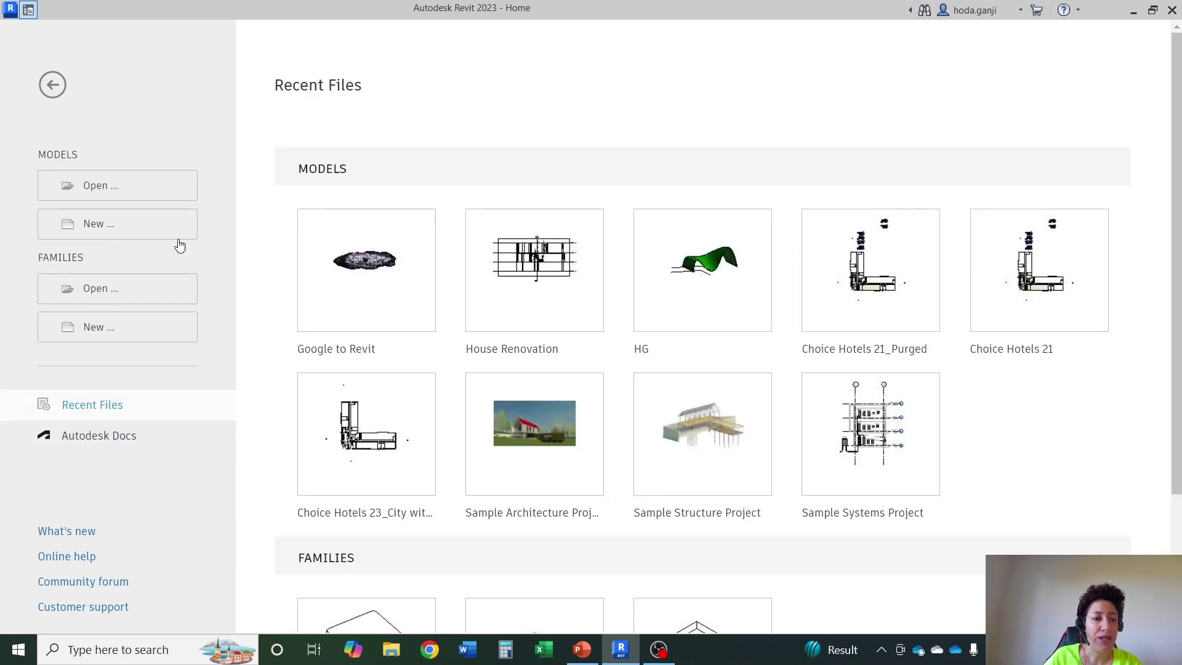
Create a new project from the DefaultMetric.rte template in the English templates folder.
left_click(100, 226)
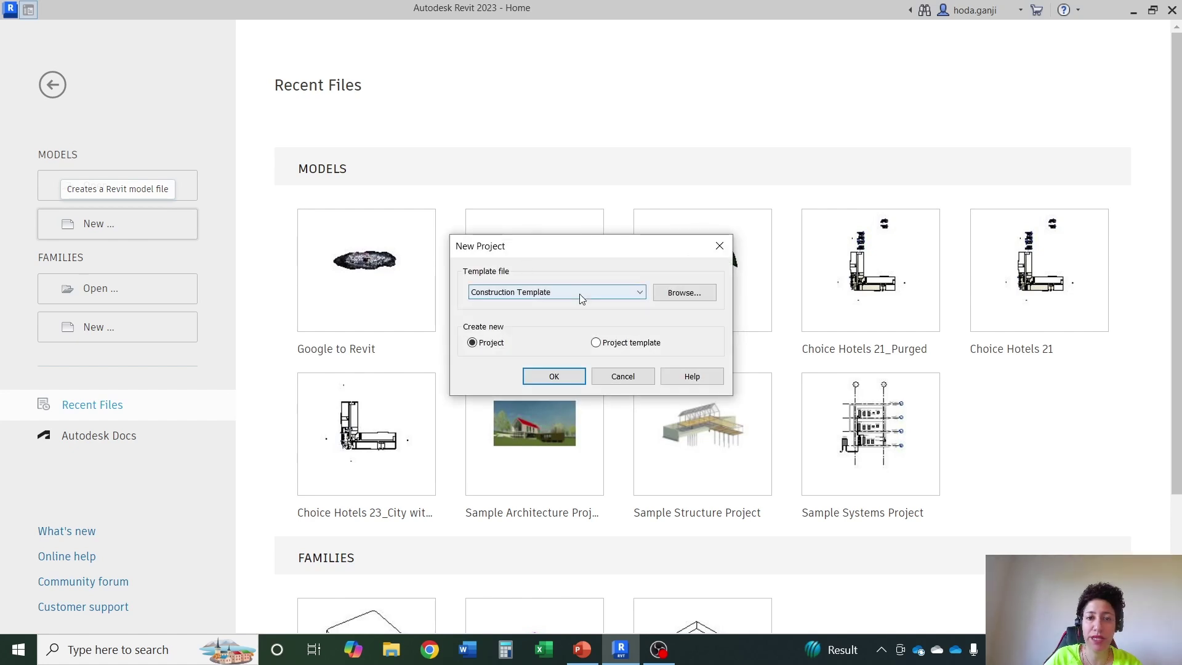
left_click(709, 295)
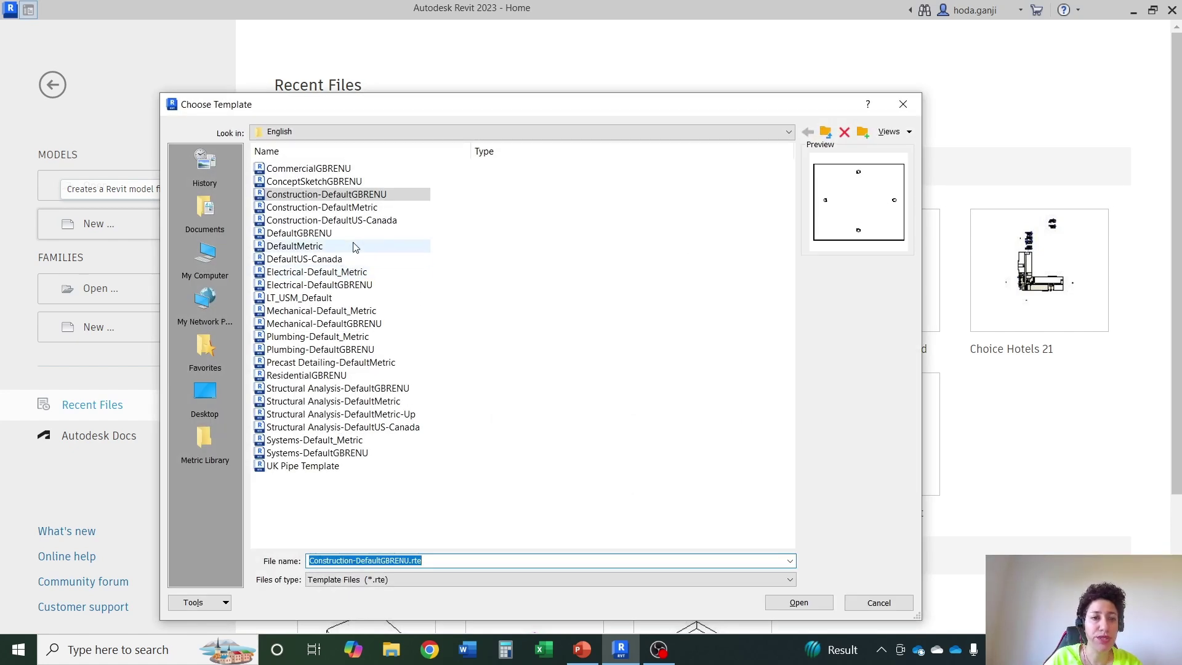
left_click(317, 247)
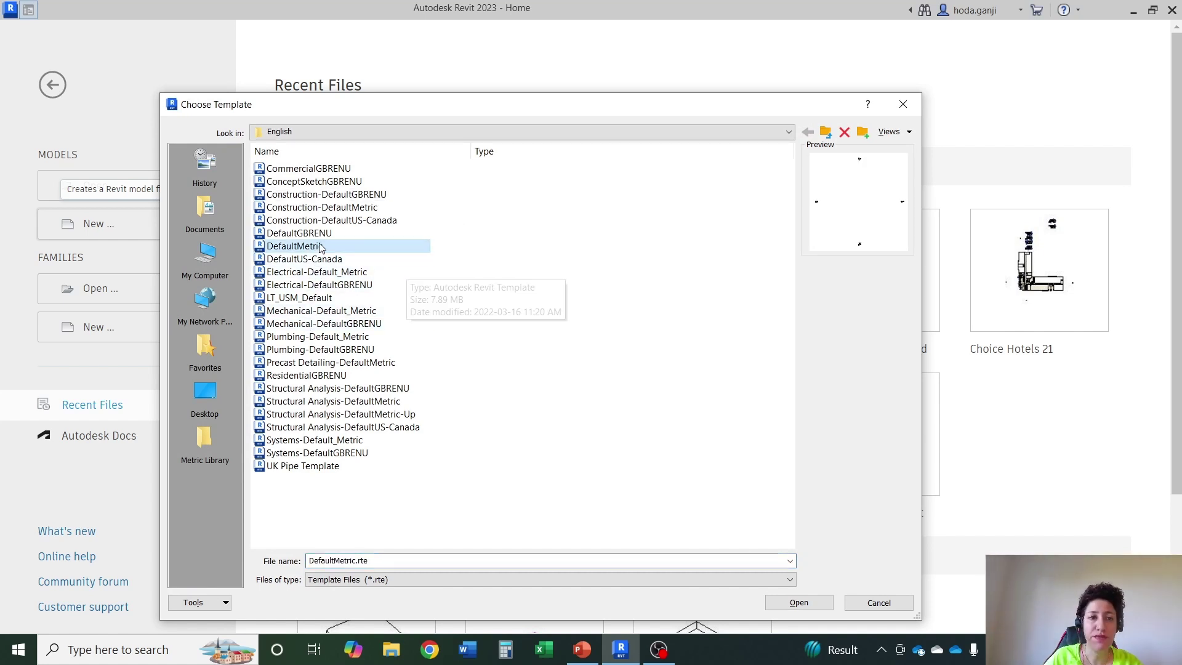
left_click(789, 132)
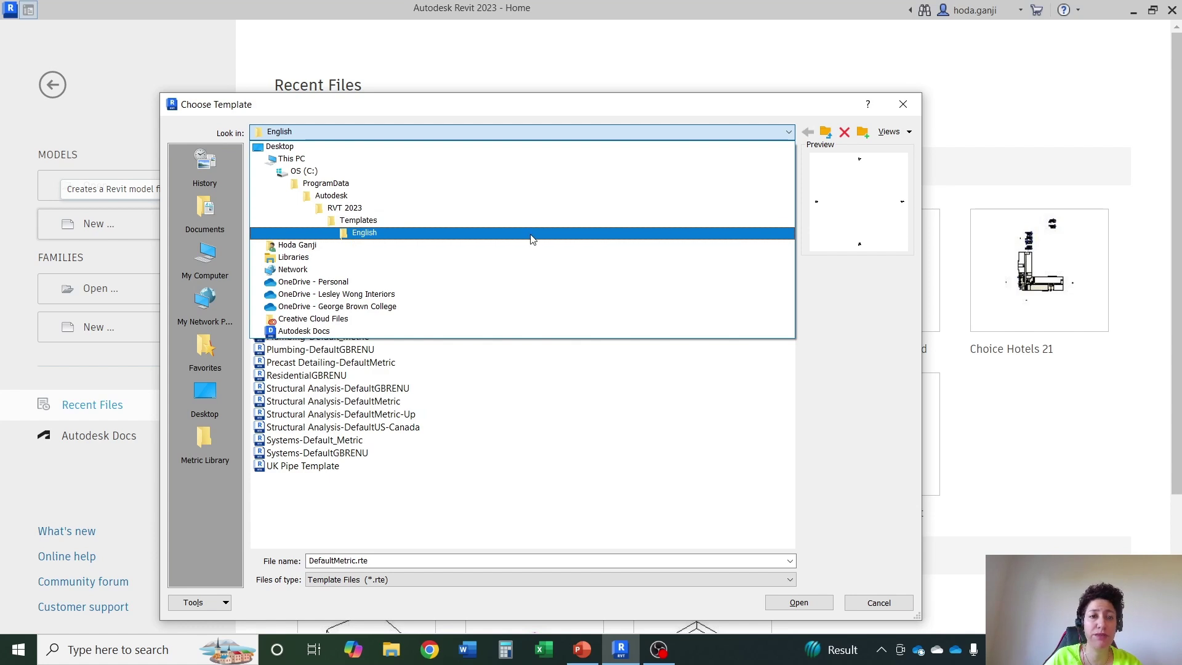
left_click(596, 113)
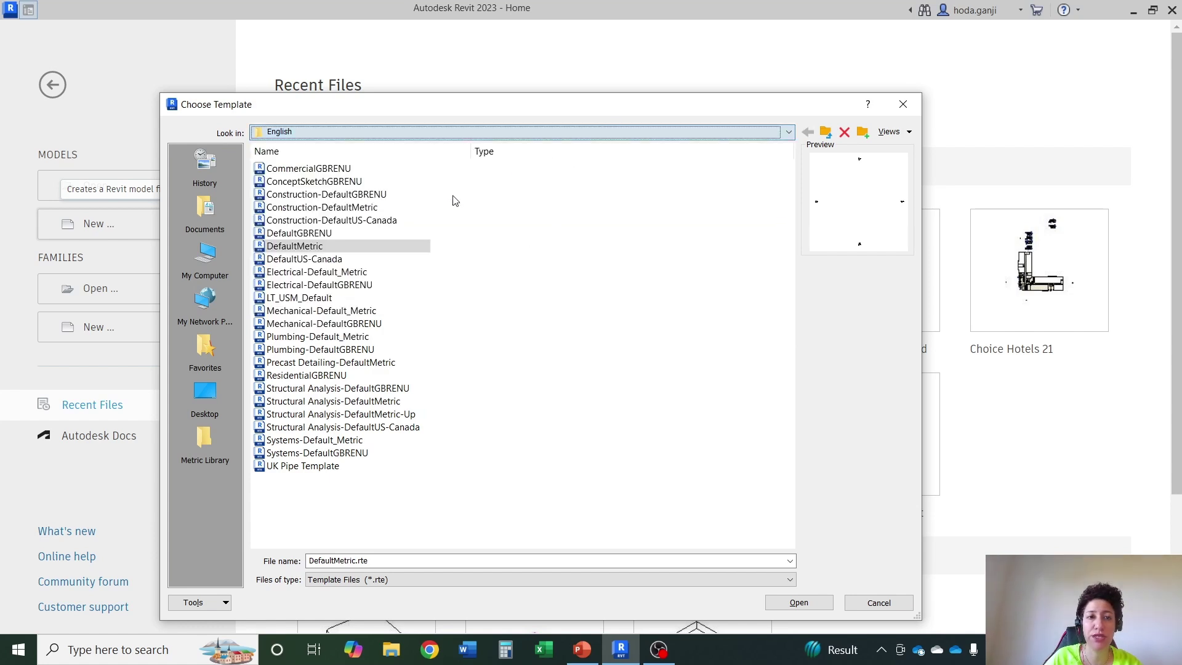
left_click(798, 602)
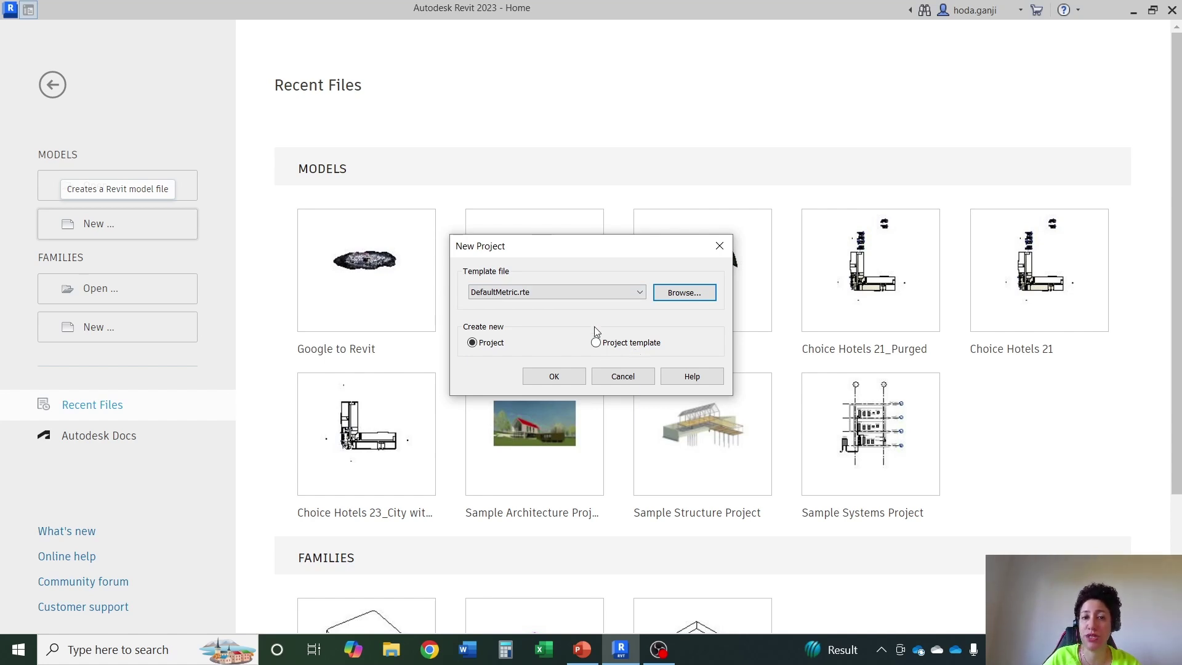
left_click(555, 376)
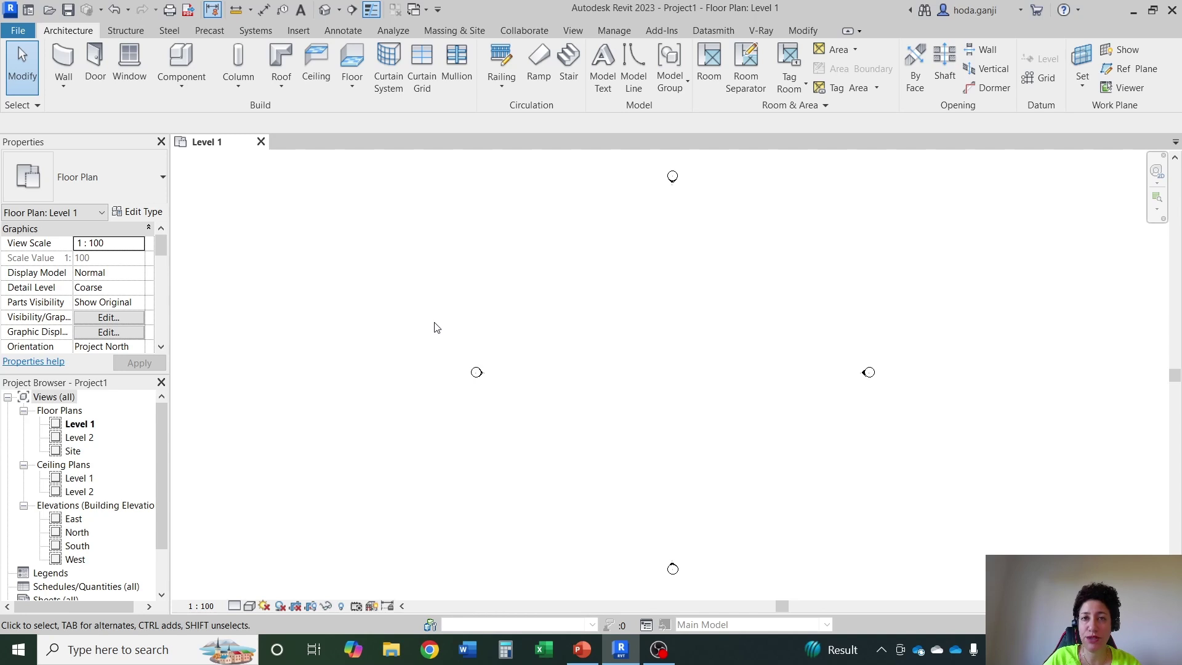
left_click(29, 10)
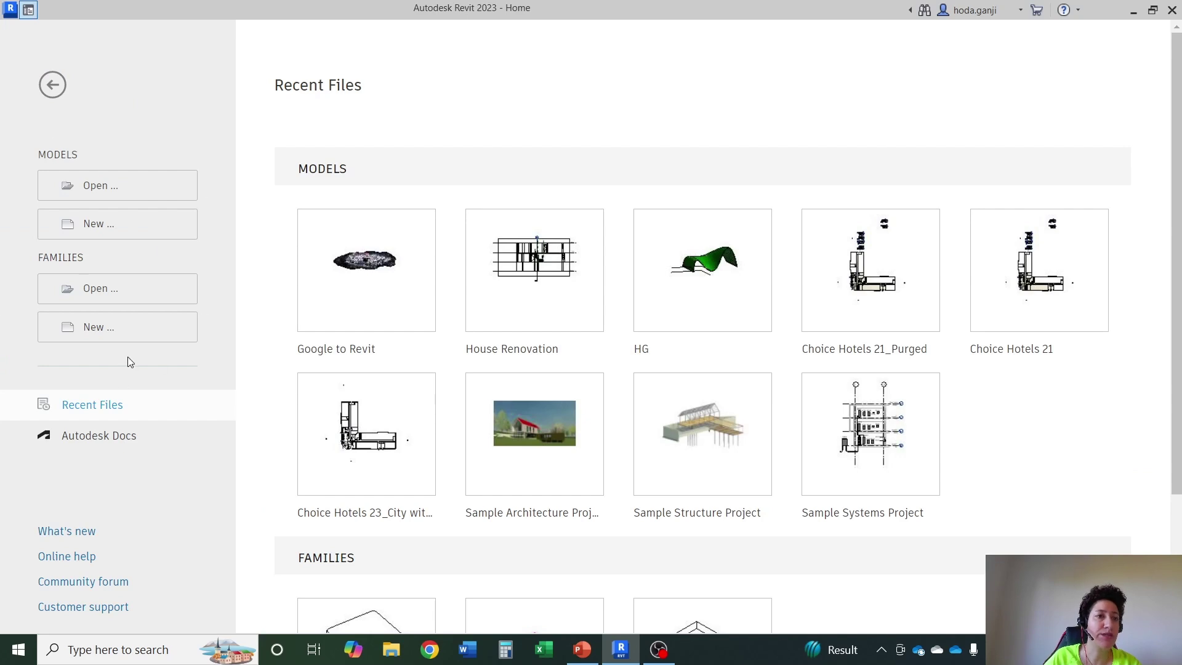
left_click(50, 85)
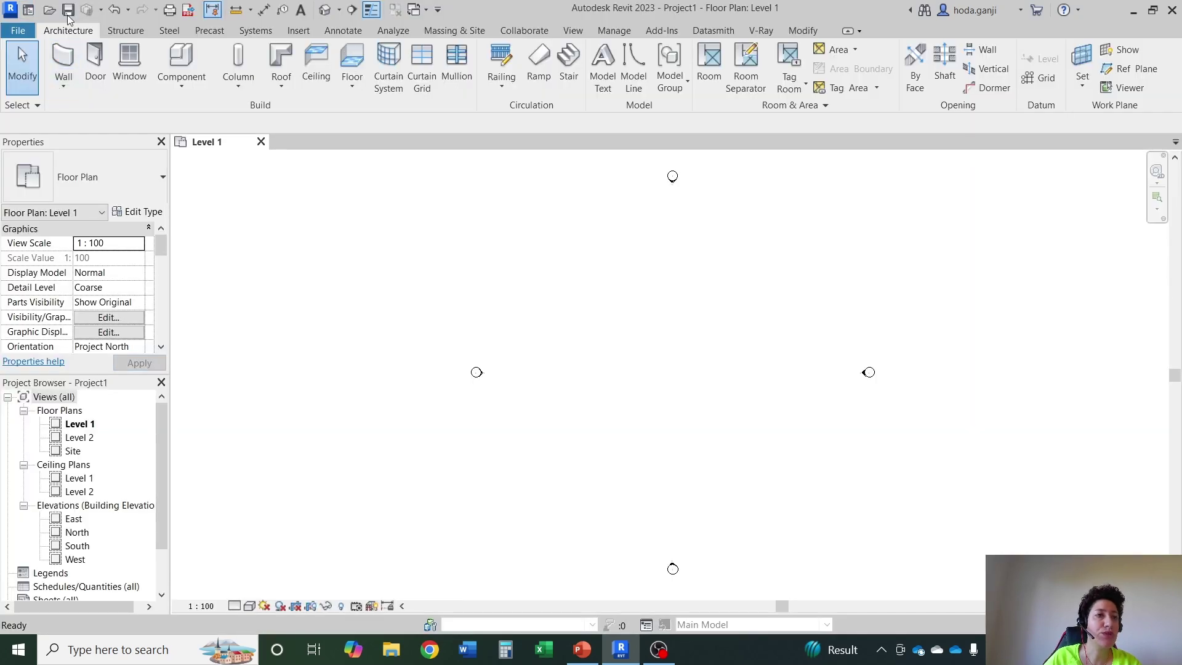
left_click(29, 10)
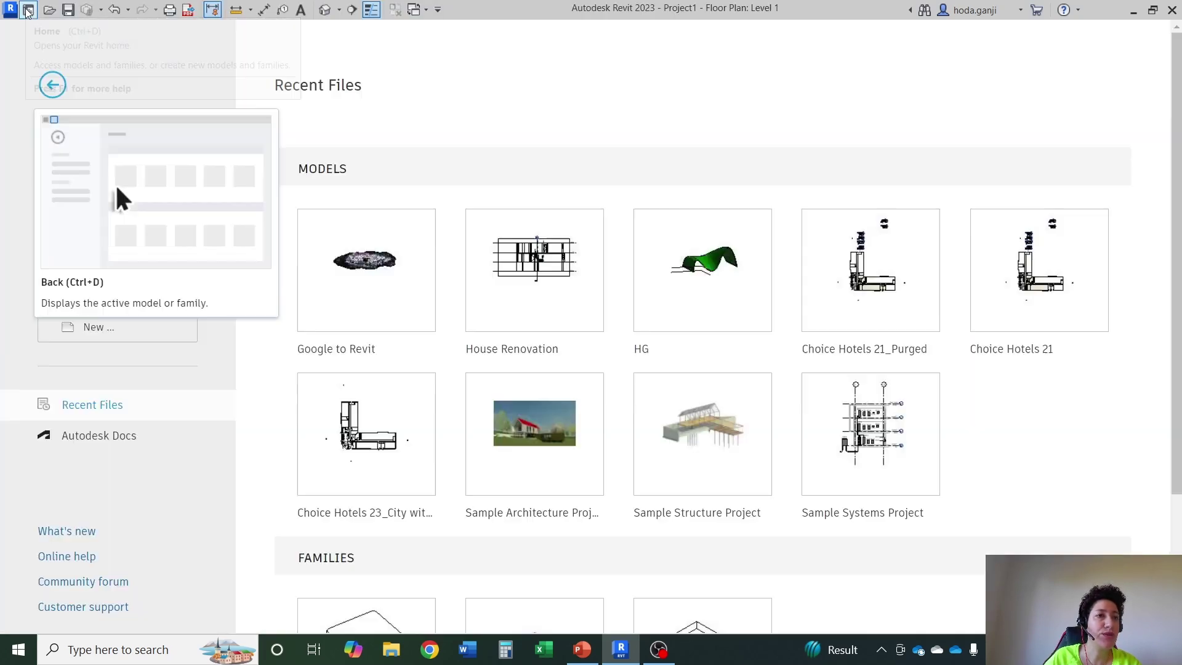
left_click(53, 86)
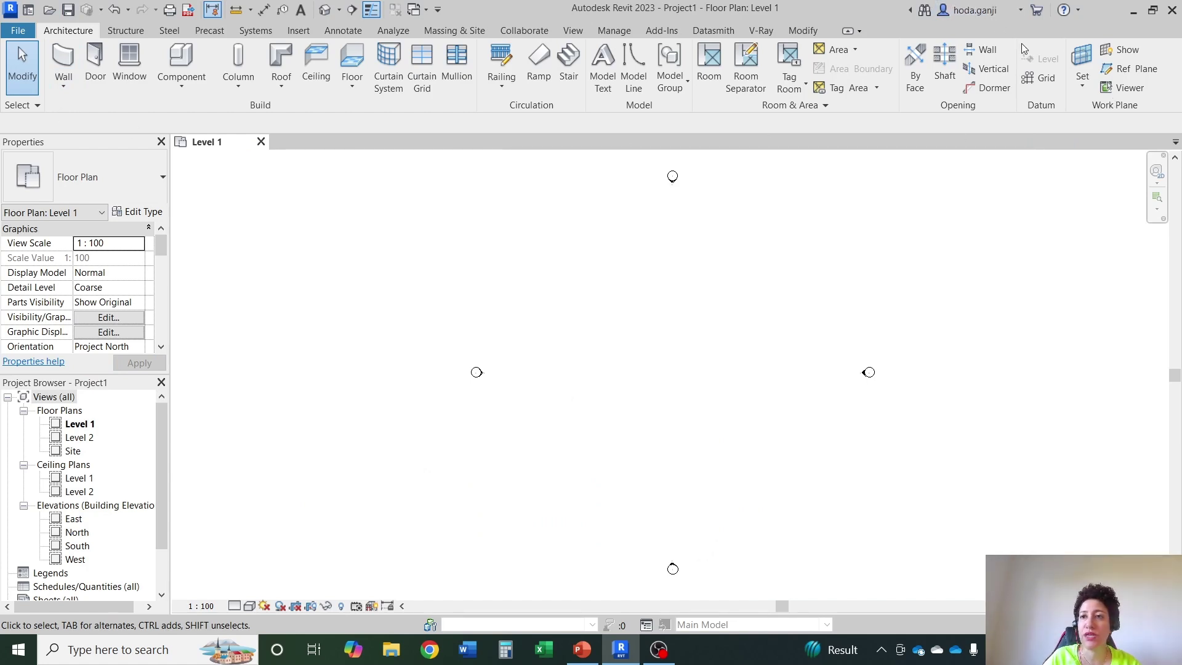
left_click(861, 31)
left_click(899, 49)
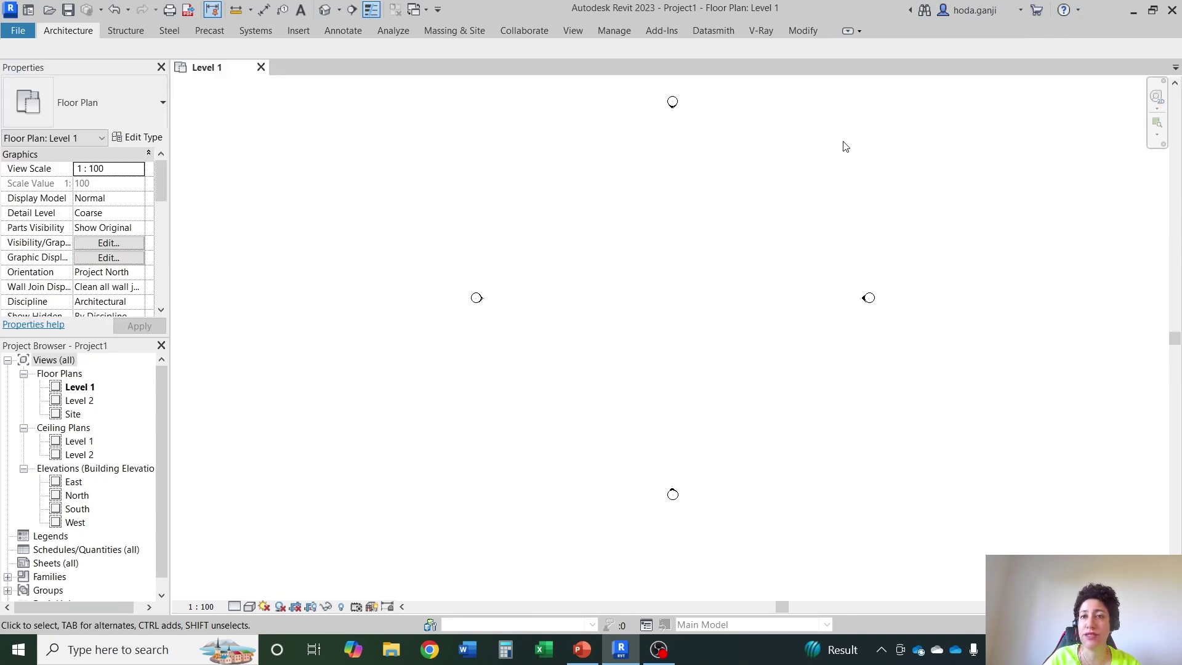
left_click(848, 31)
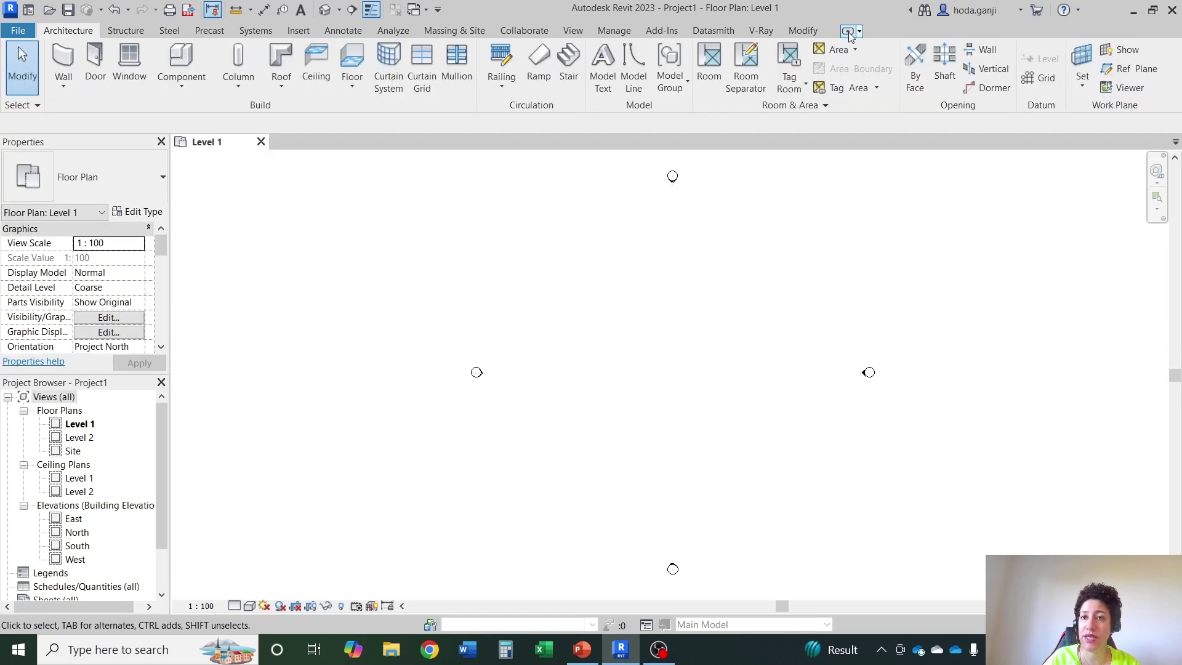
left_click(848, 32)
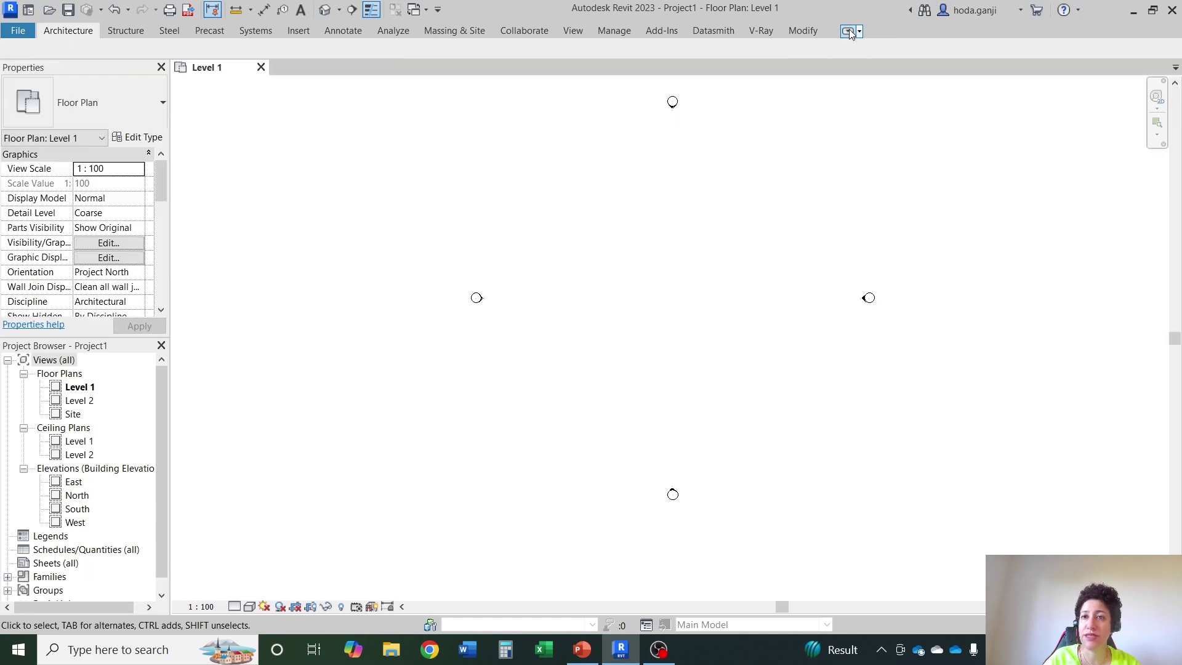
left_click(848, 30)
left_click(859, 31)
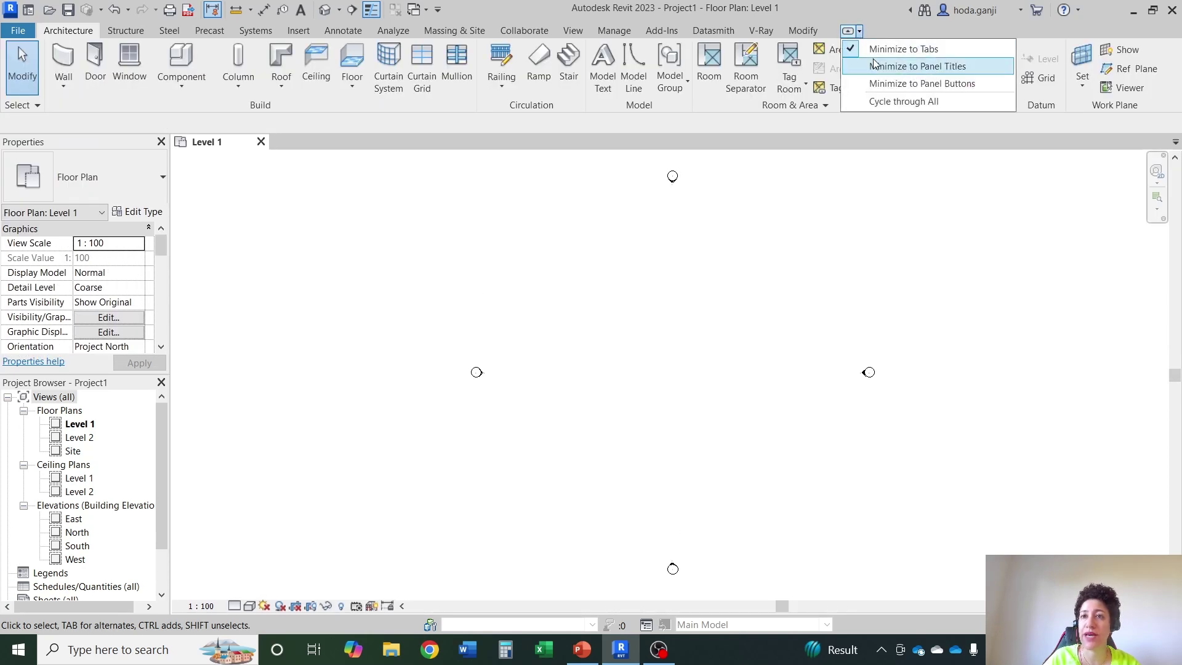
left_click(876, 66)
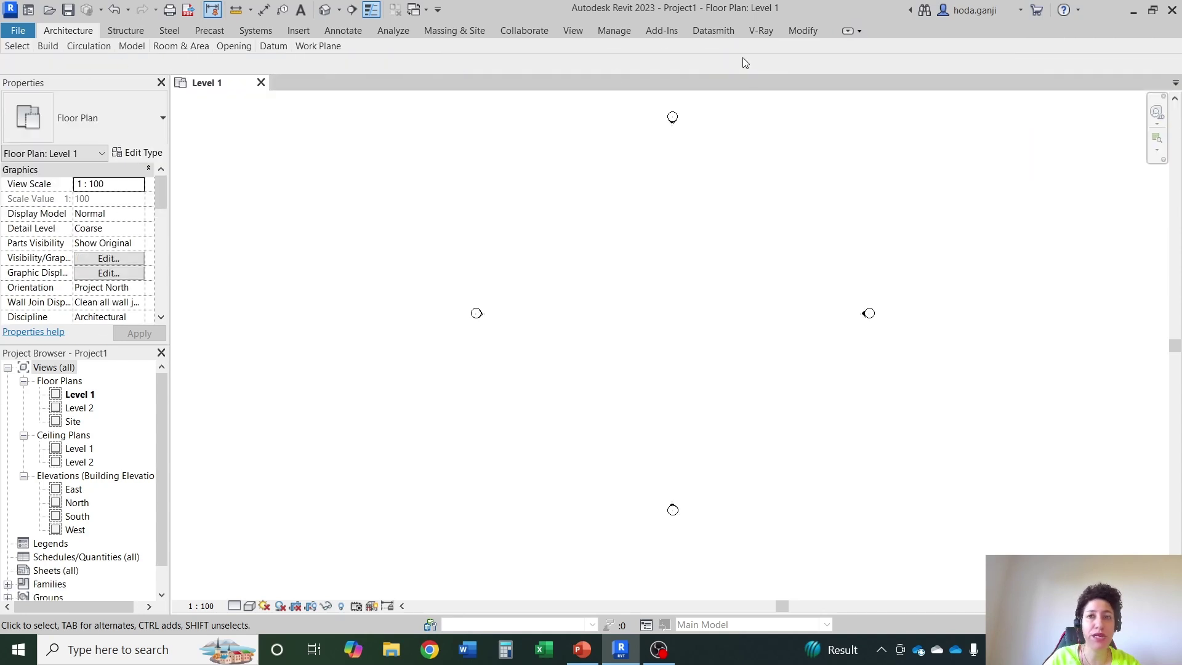
left_click(860, 30)
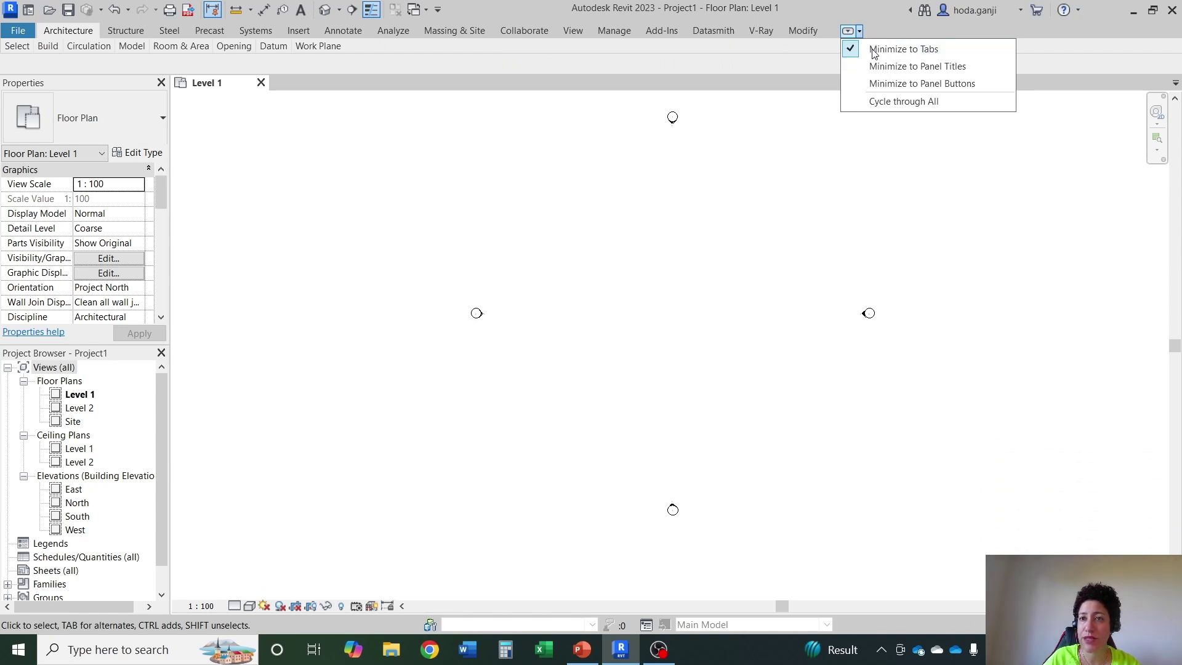
left_click(853, 46)
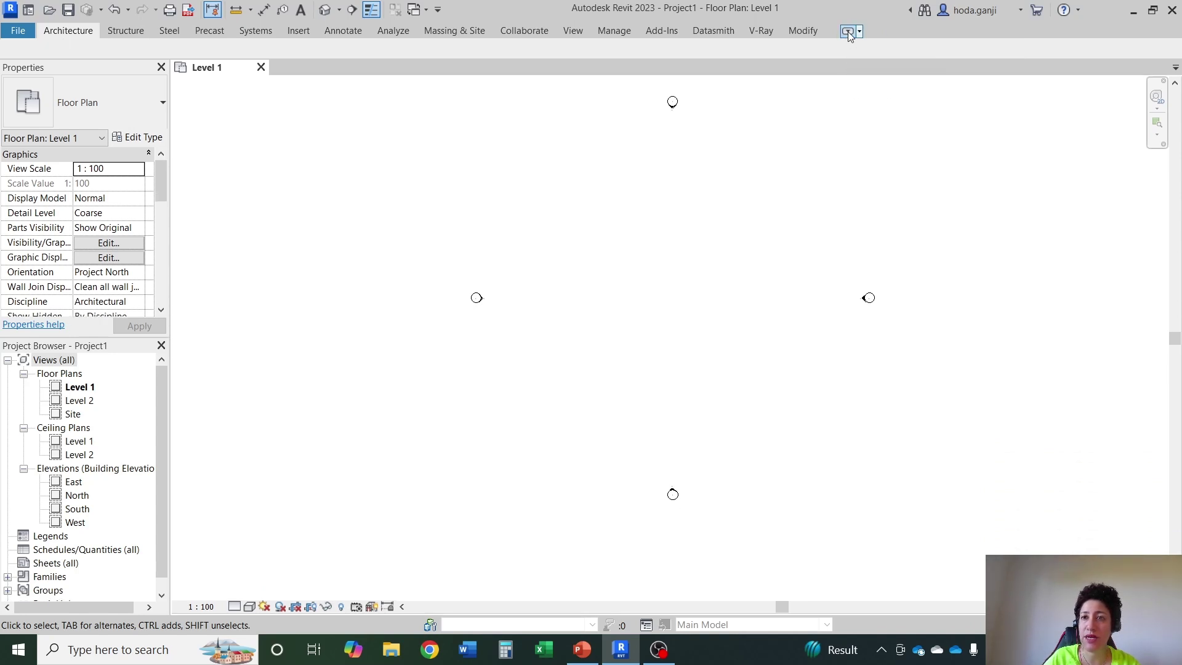
left_click(848, 32)
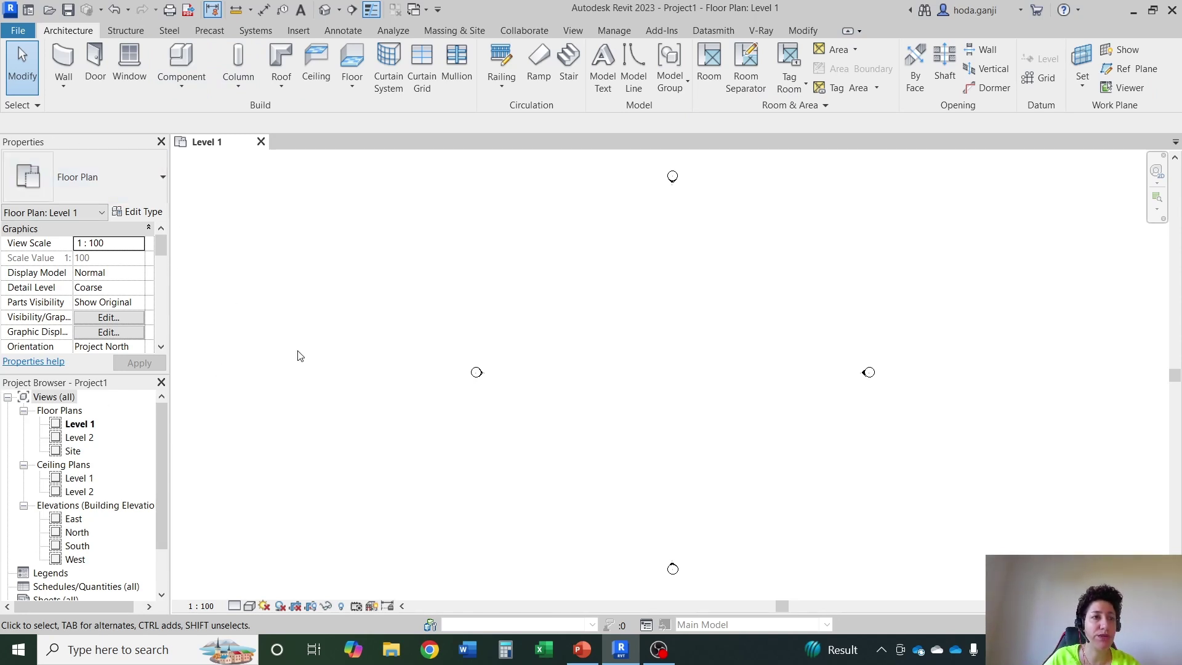
Close the Project Browser and Properties palette, leaving the User Interface list unchanged.
left_click(161, 382)
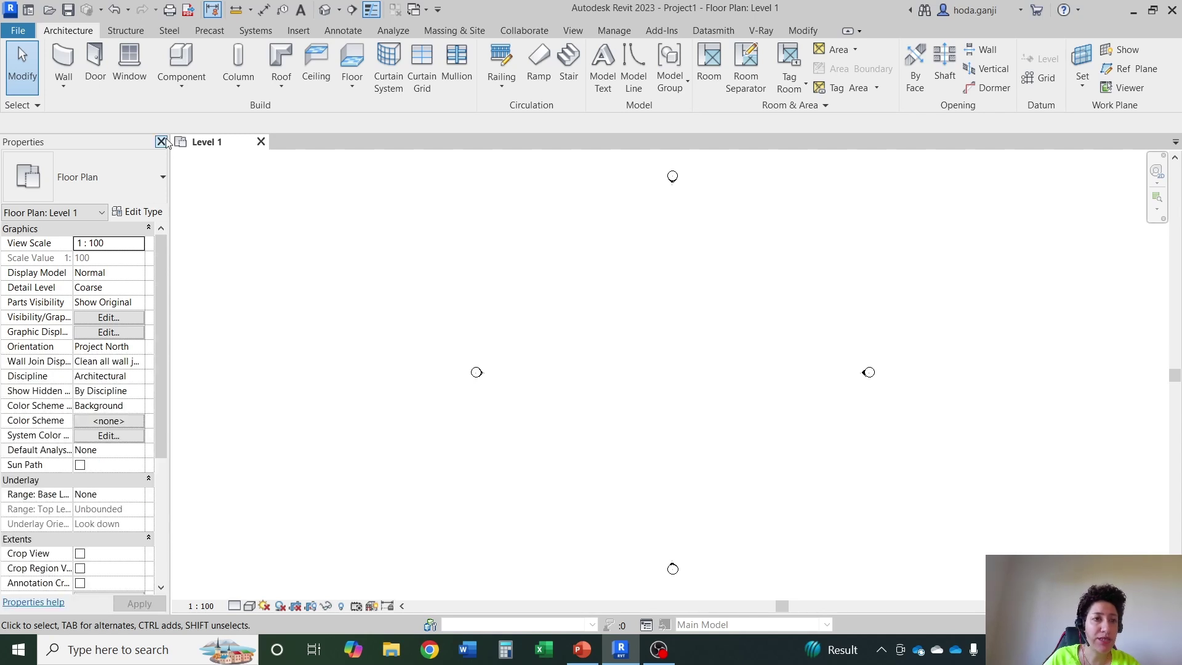
left_click(162, 142)
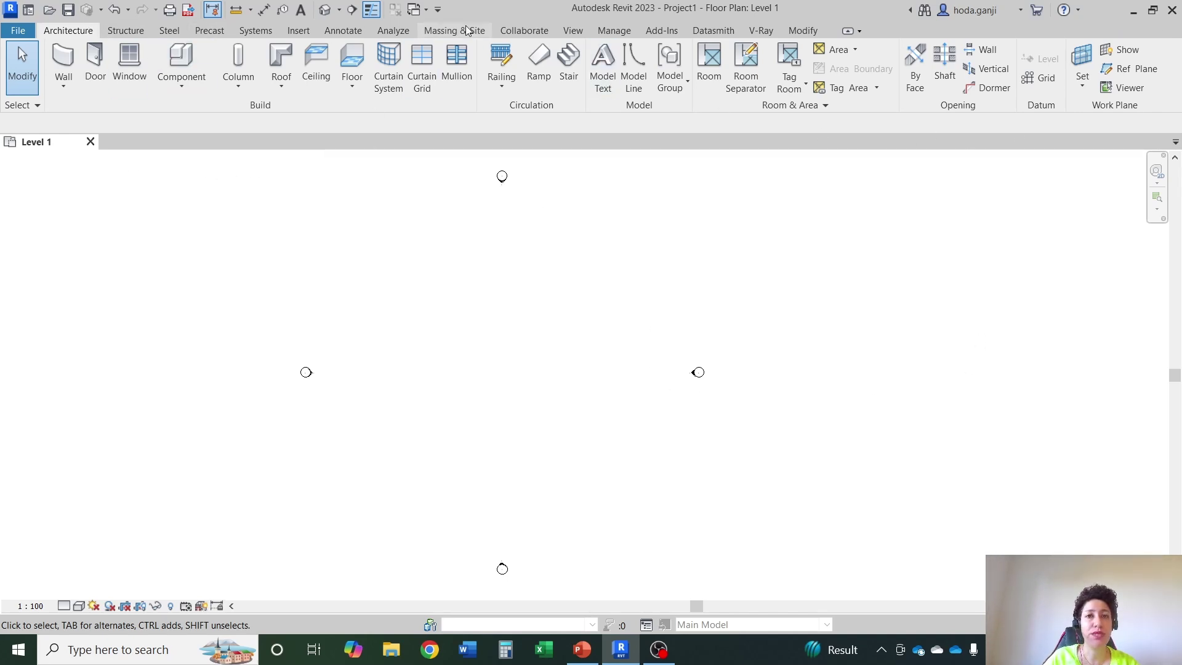
left_click(572, 32)
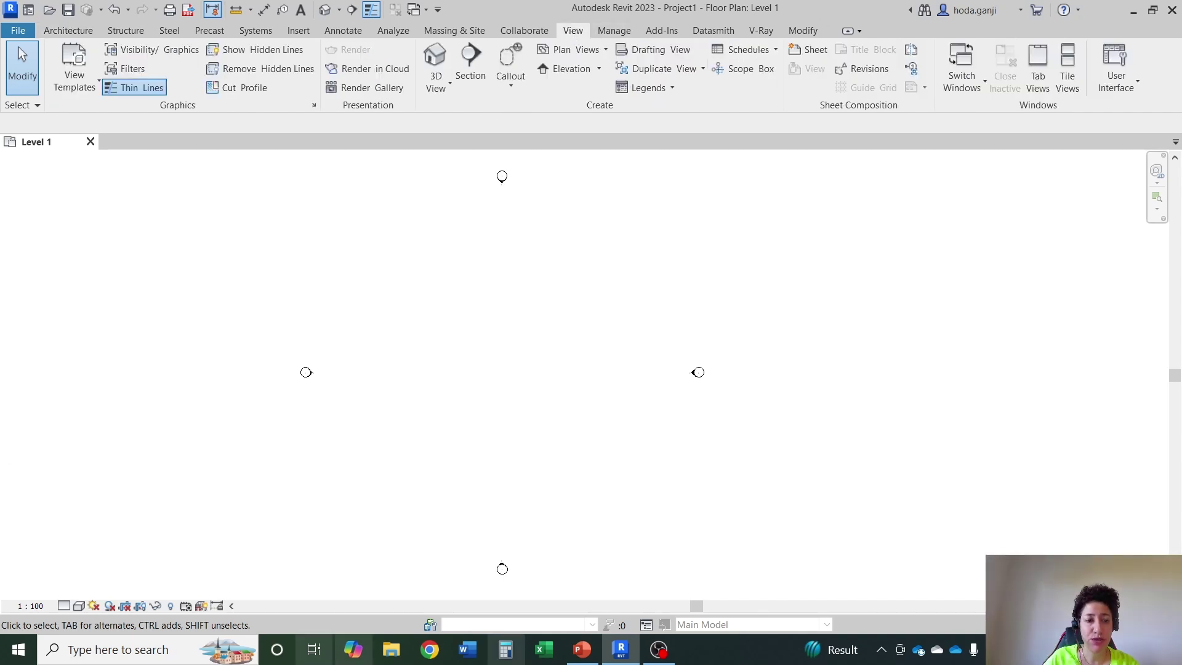
left_click(1132, 86)
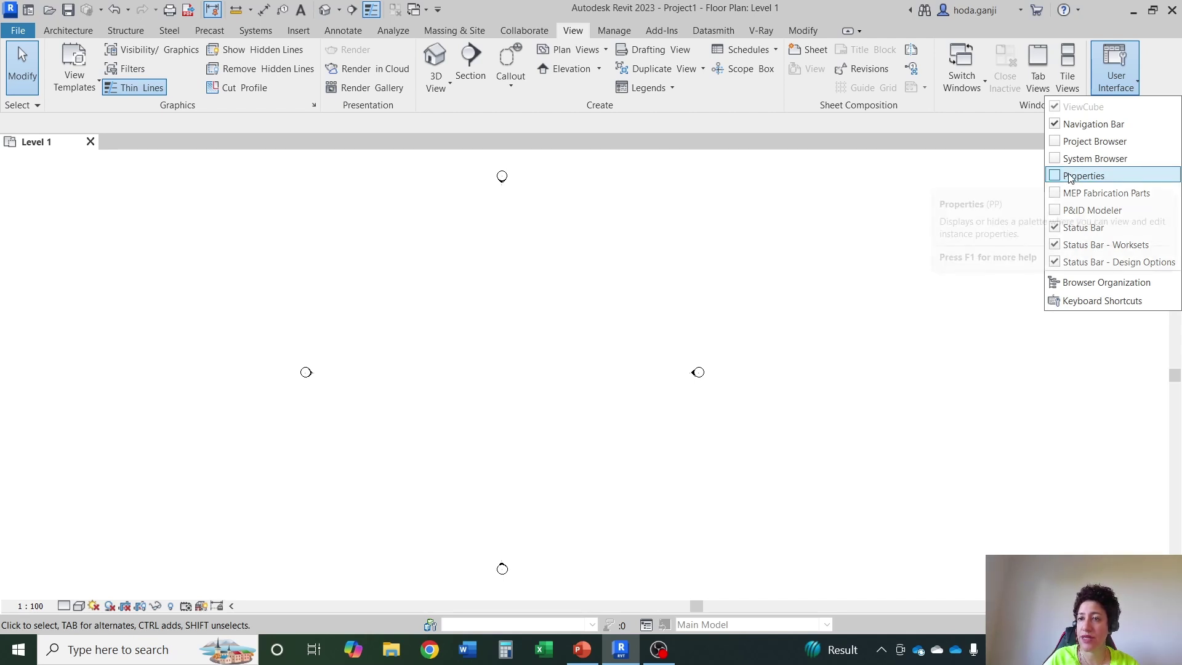
left_click(815, 201)
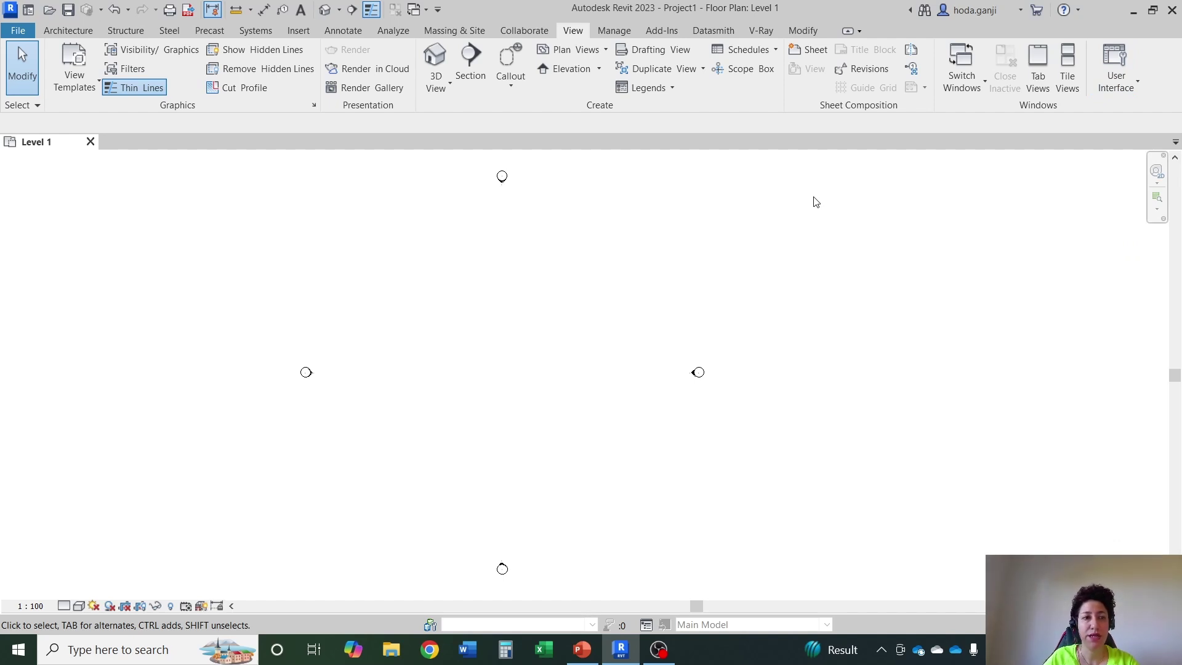
Toggle Properties with PP and turn on the Project Browser from User Interface.
key("p")
key("p")
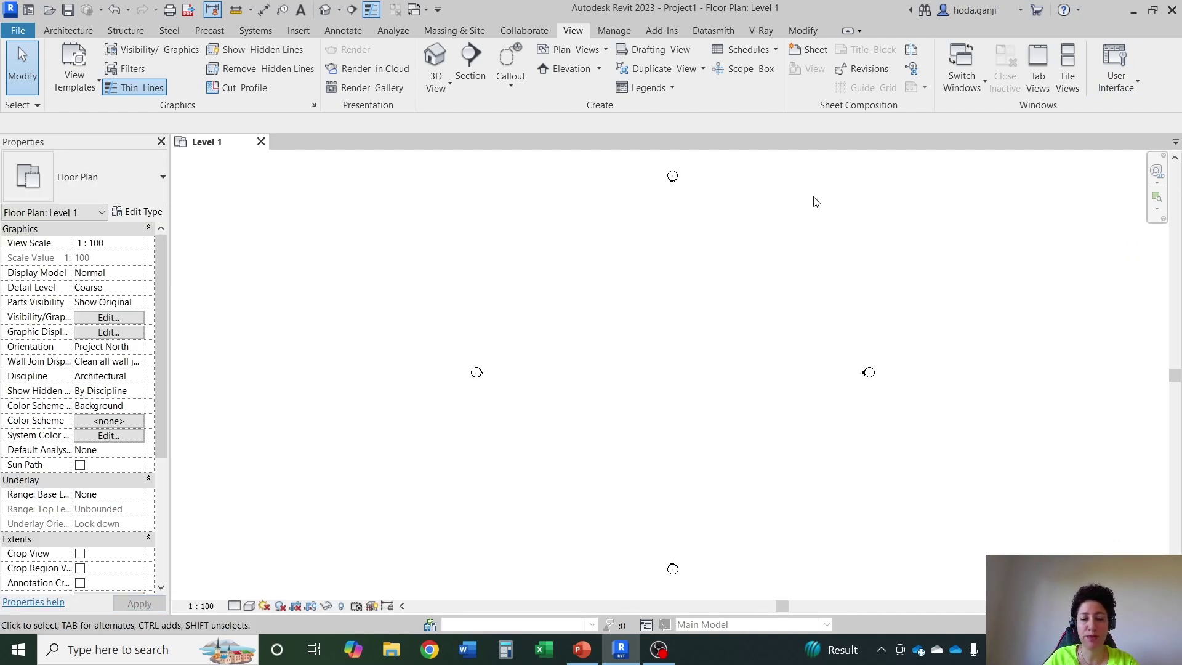
key("p")
key("p")
key("p")
key("p")
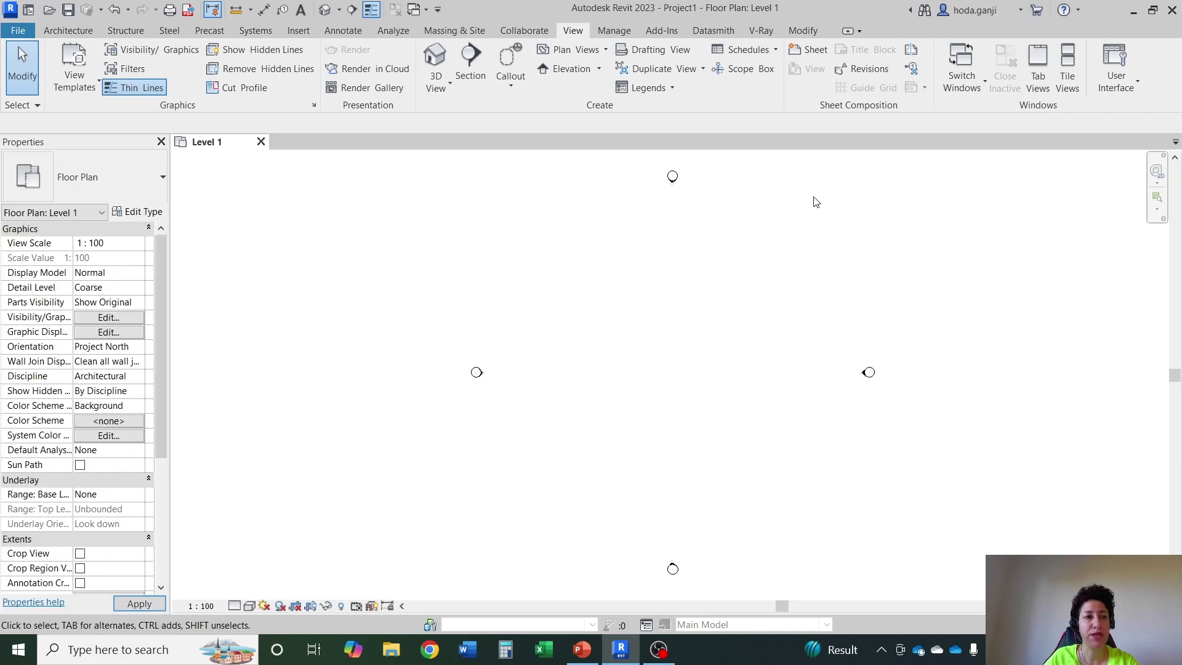
left_click(1138, 83)
left_click(1087, 142)
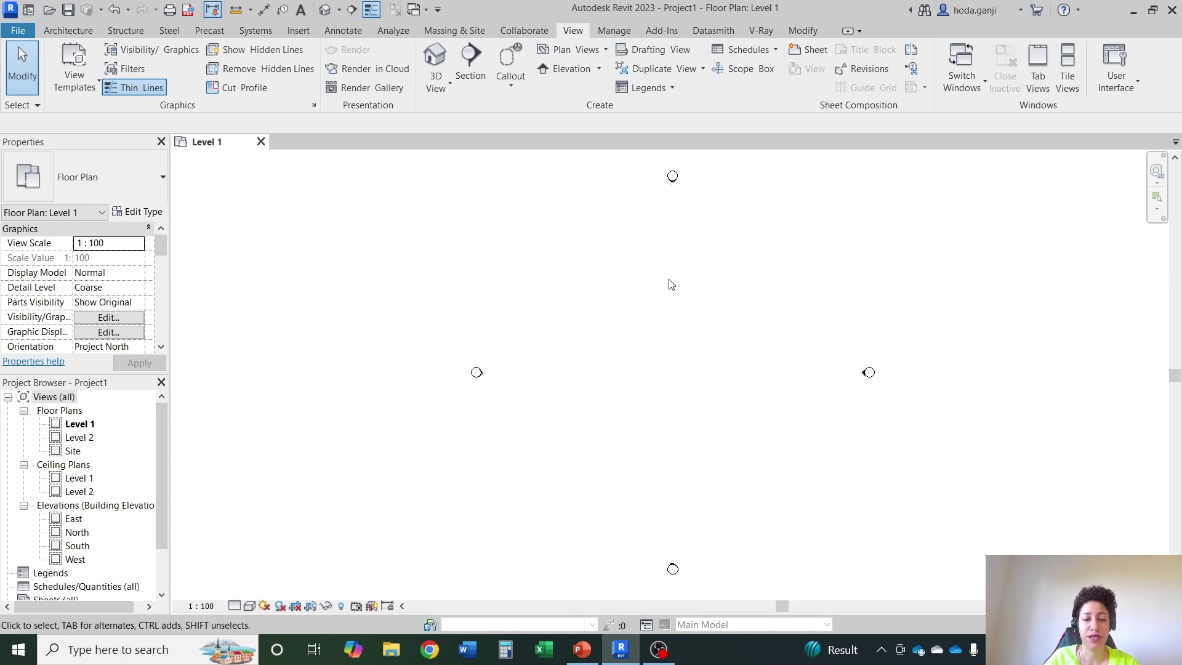
key("u")
key("n")
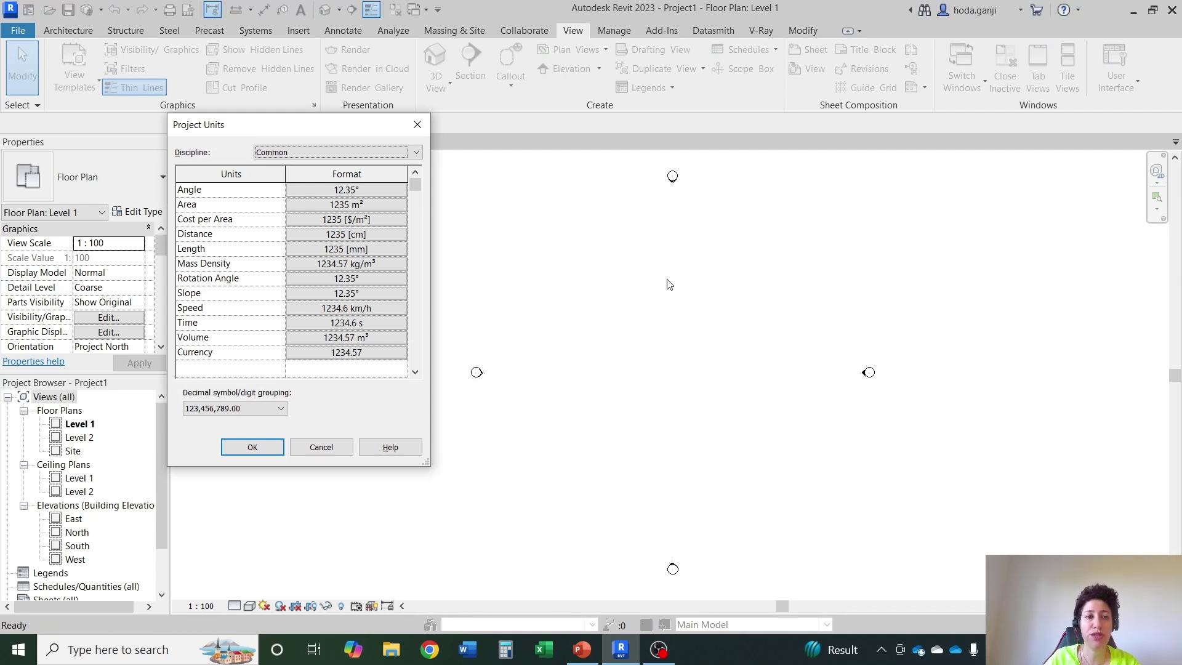
left_click(188, 302)
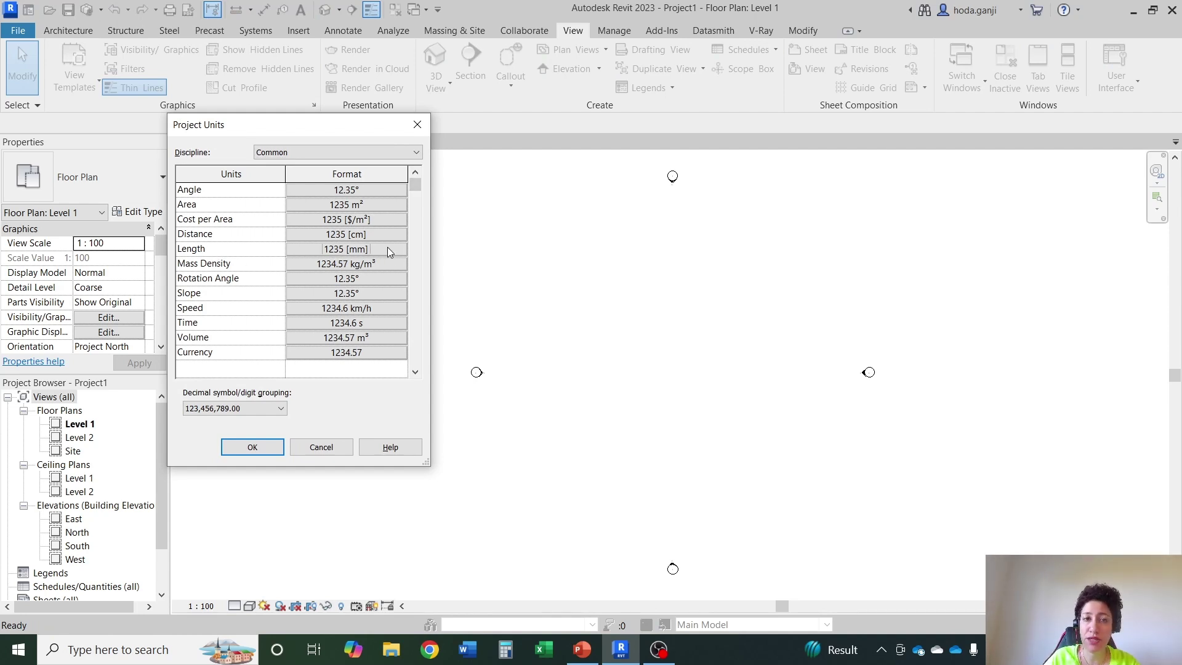
left_click(364, 250)
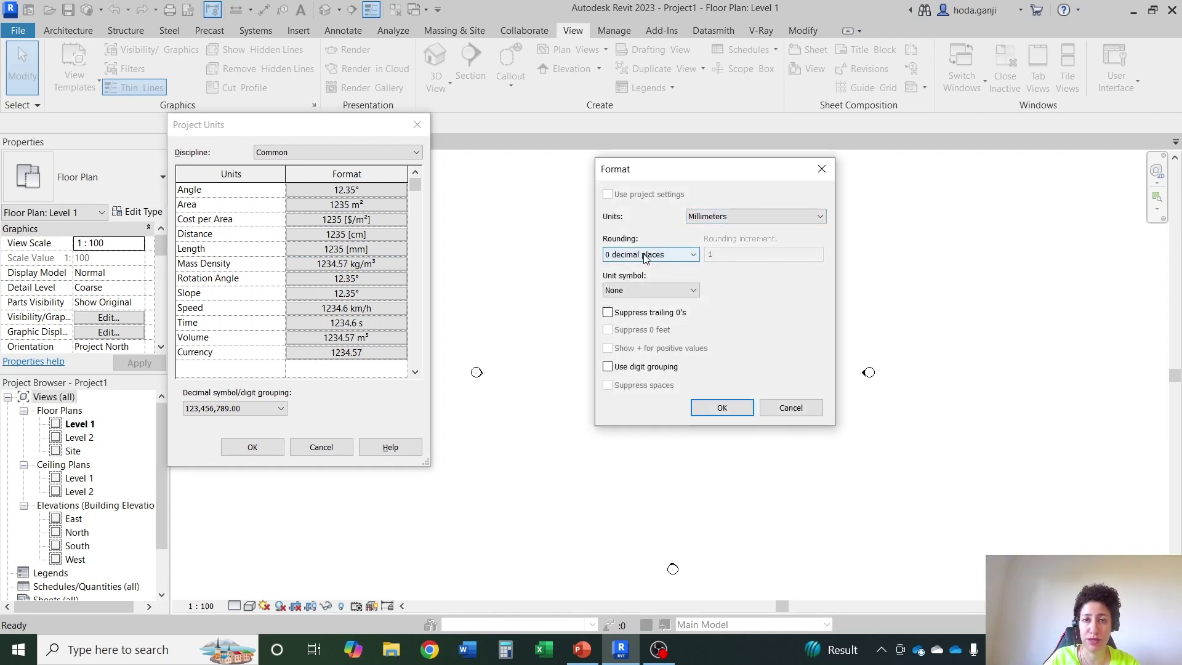
left_click(730, 215)
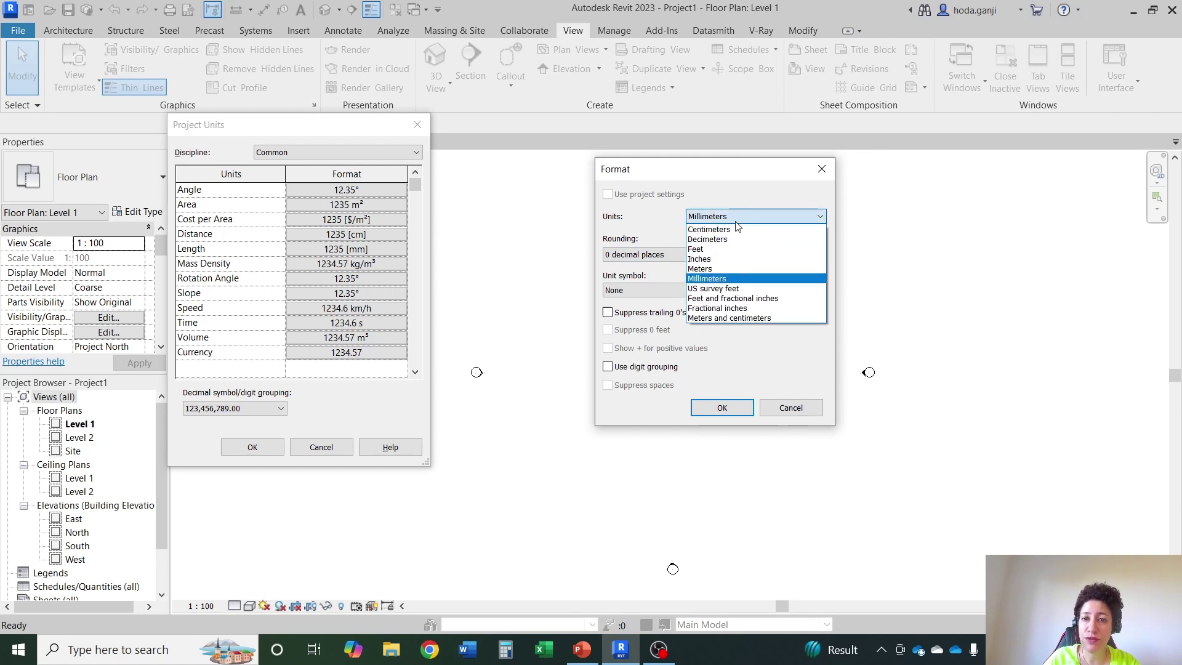
left_click(734, 271)
left_click(665, 255)
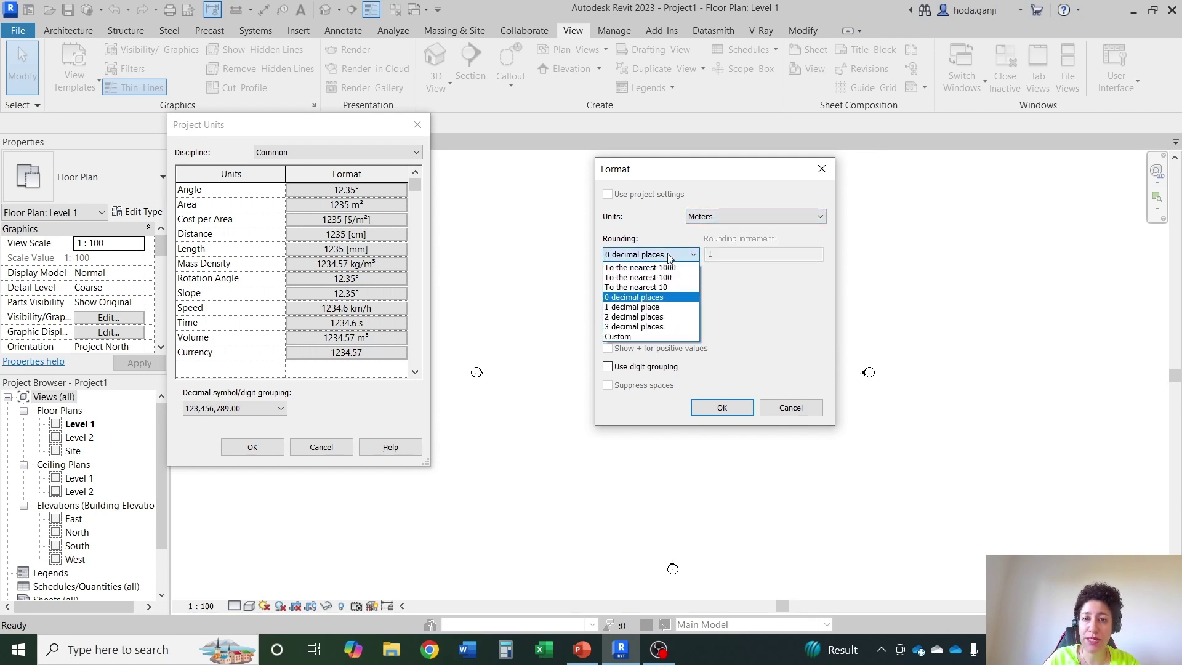
left_click(665, 330)
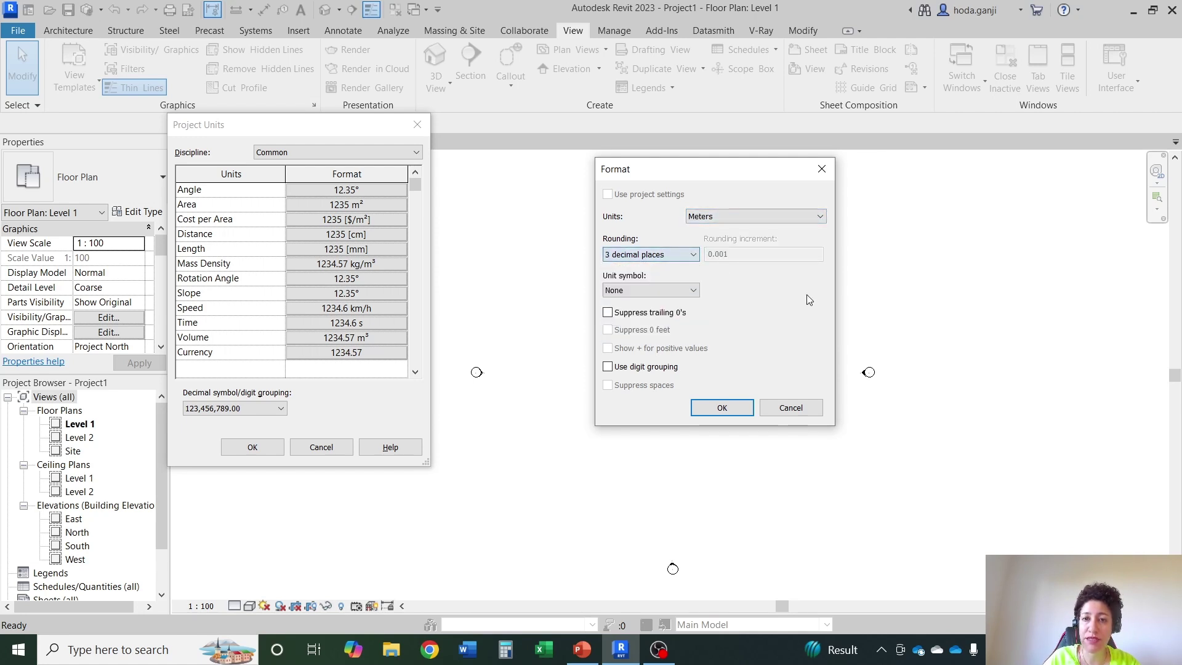
left_click(749, 217)
left_click(736, 274)
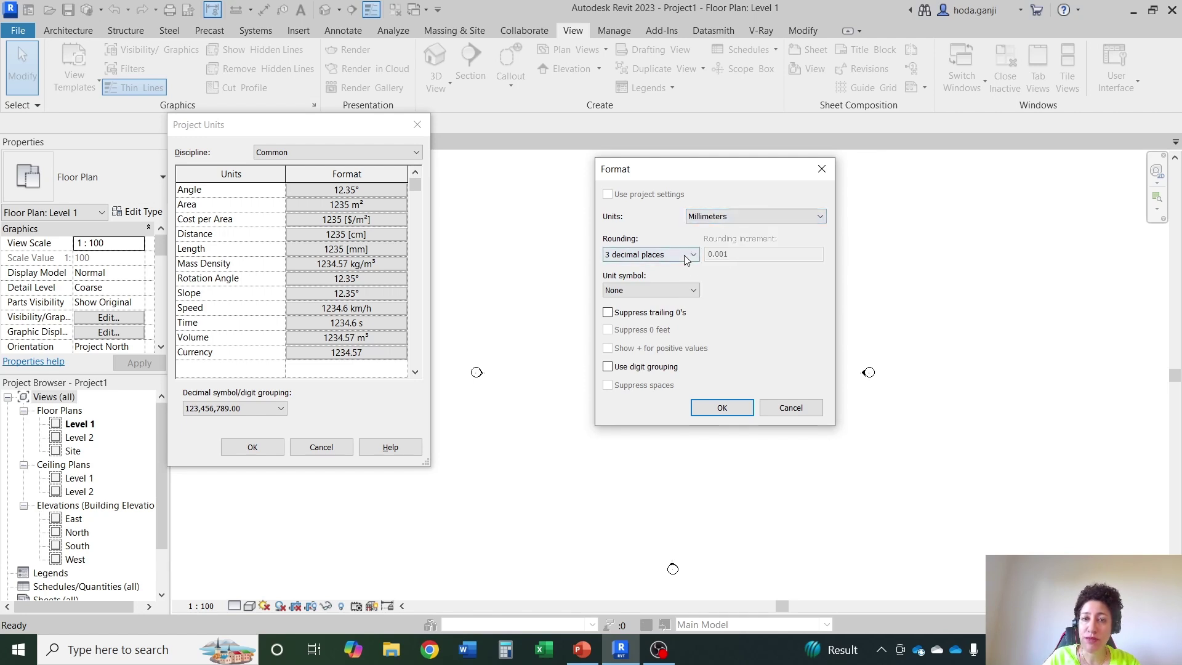
left_click(684, 255)
left_click(678, 297)
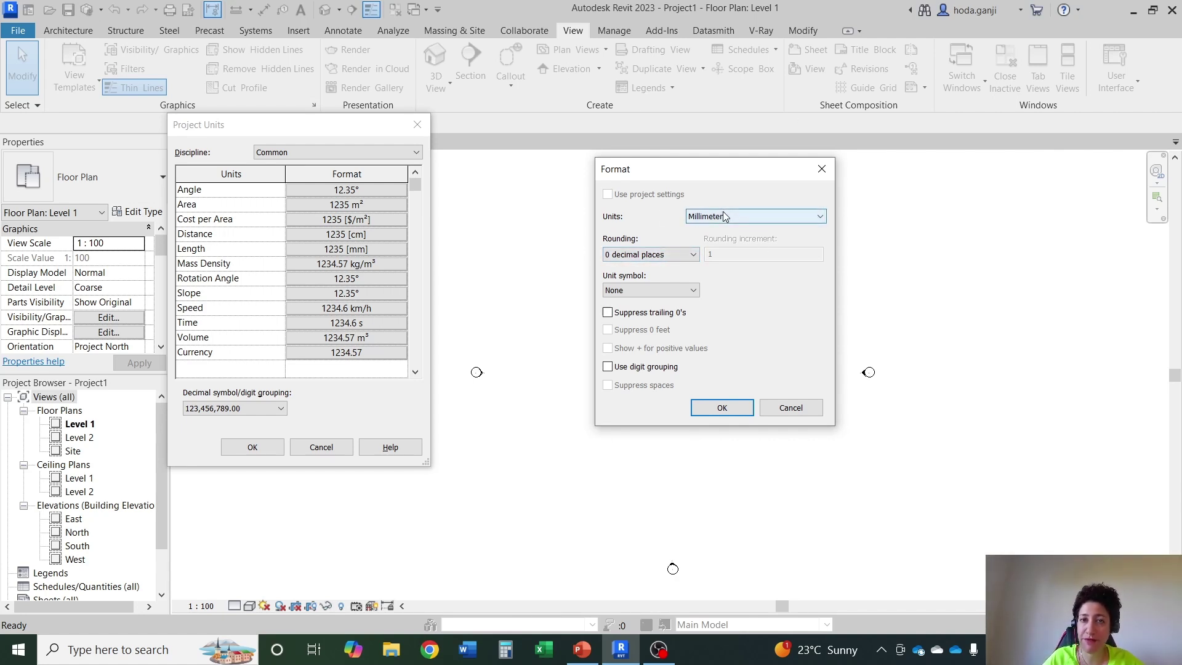
left_click(662, 255)
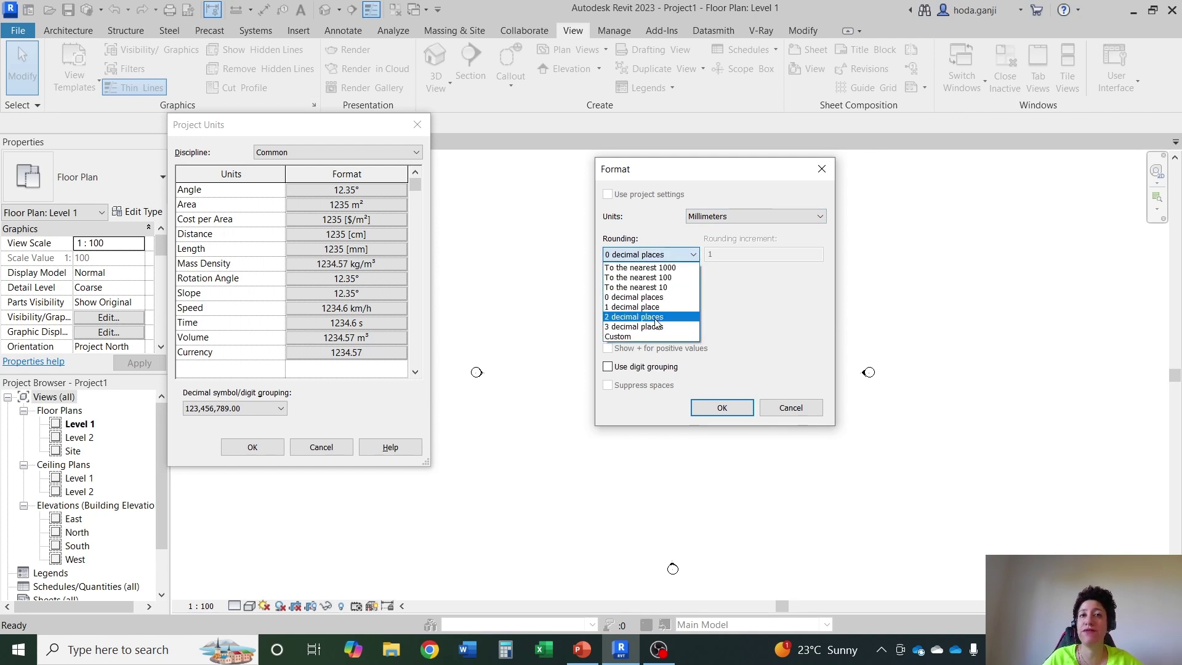
left_click(684, 255)
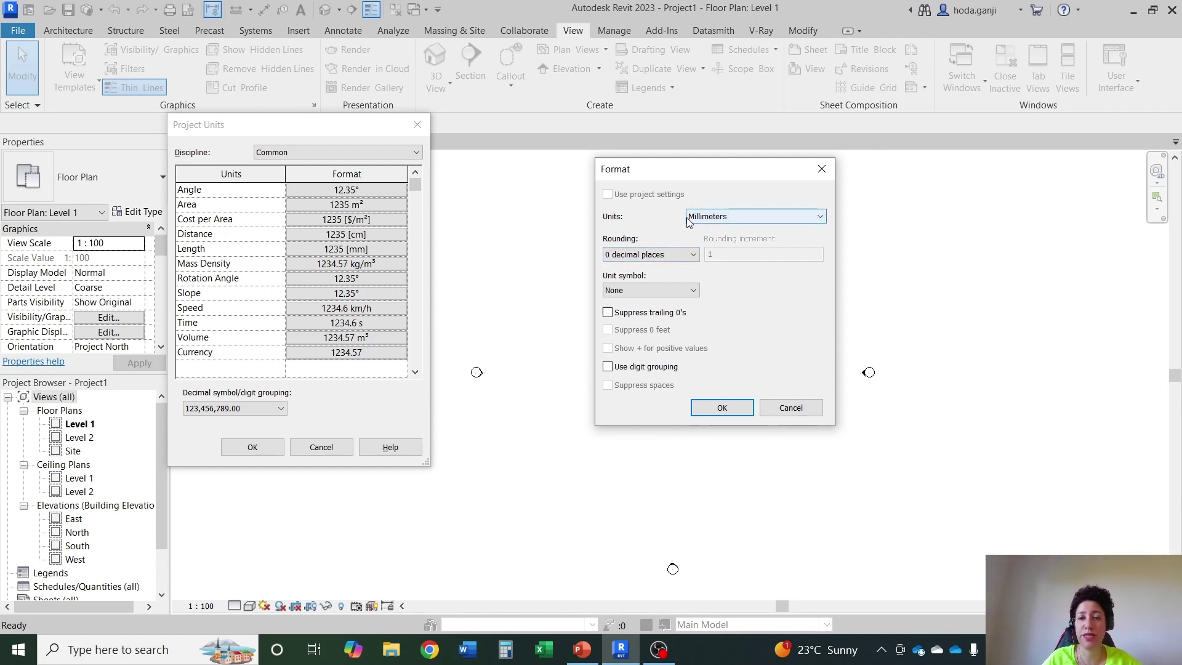
left_click(723, 407)
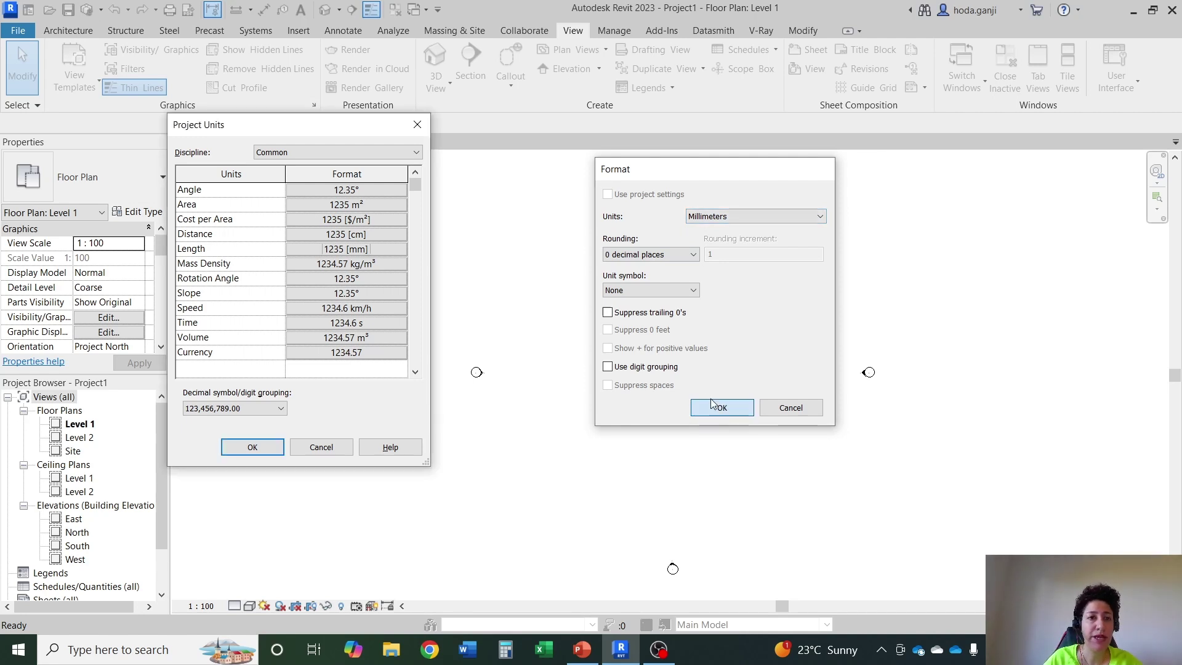
left_click(382, 152)
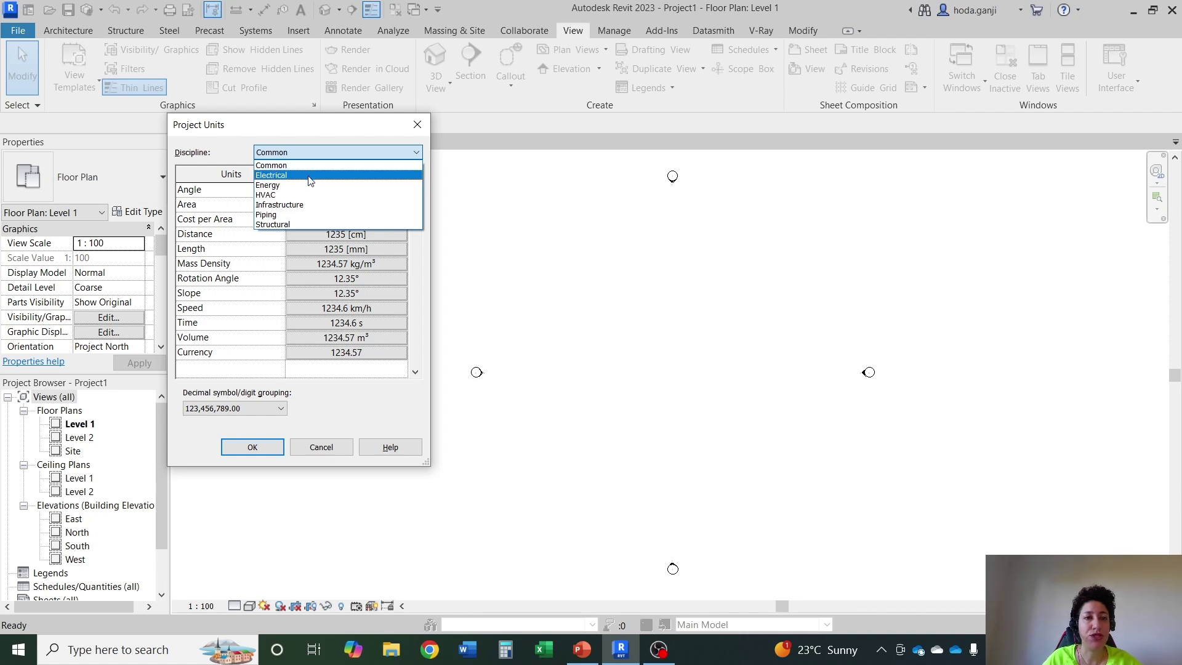
left_click(311, 175)
left_click(364, 151)
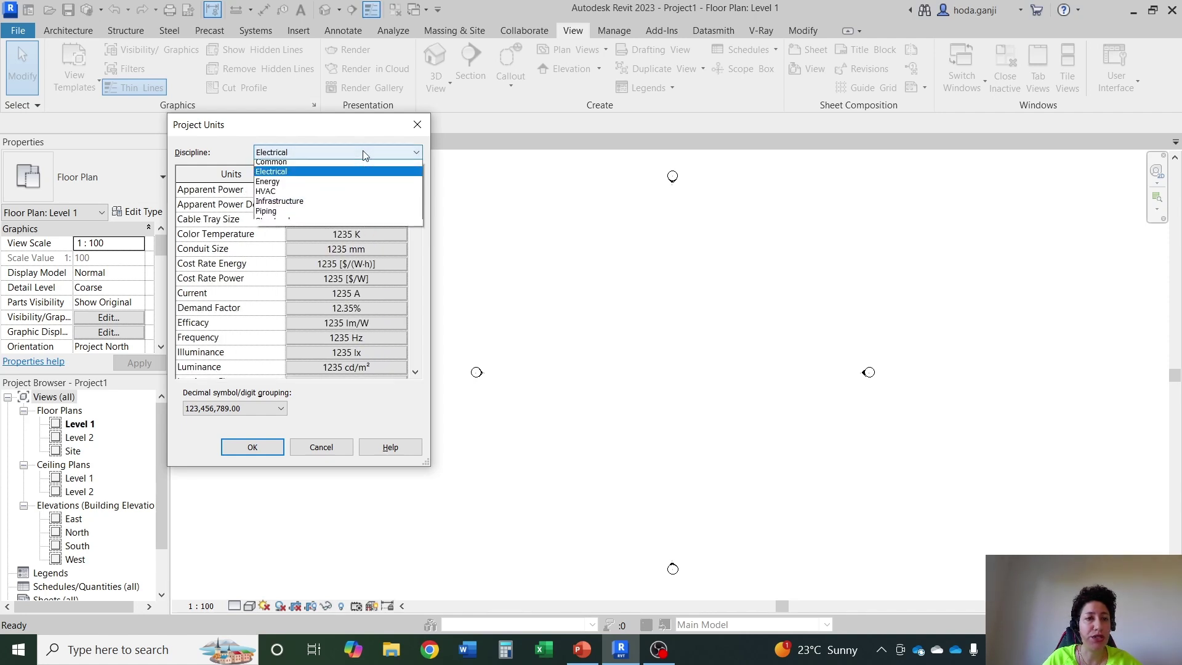
left_click(354, 195)
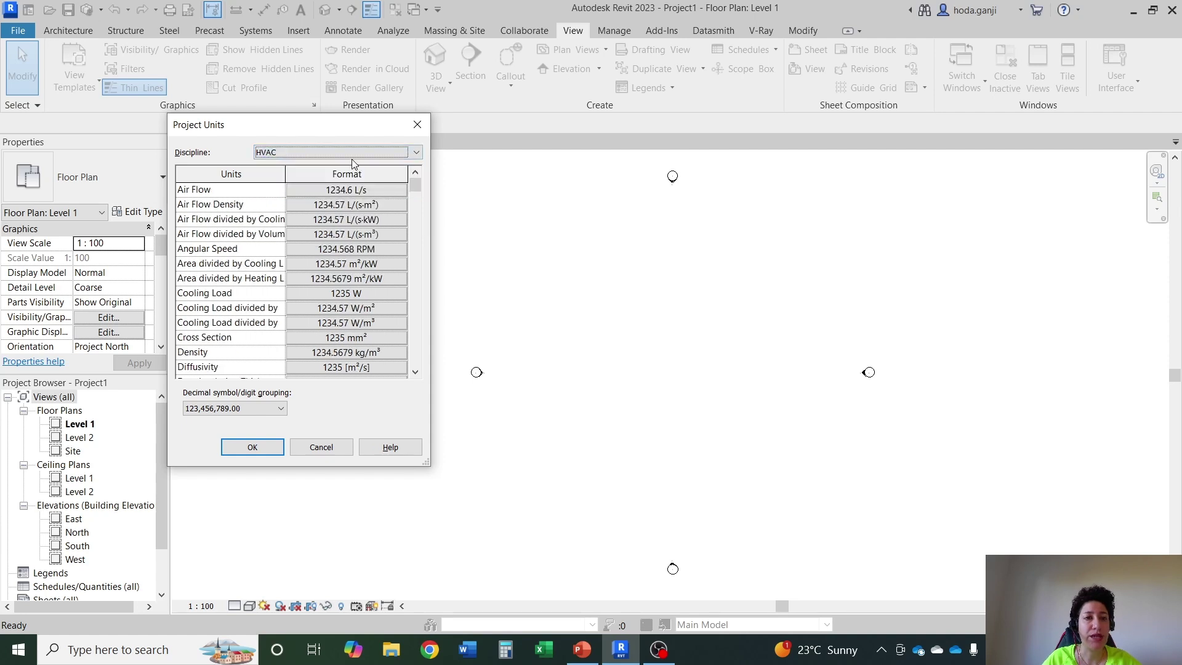
left_click(352, 154)
left_click(348, 167)
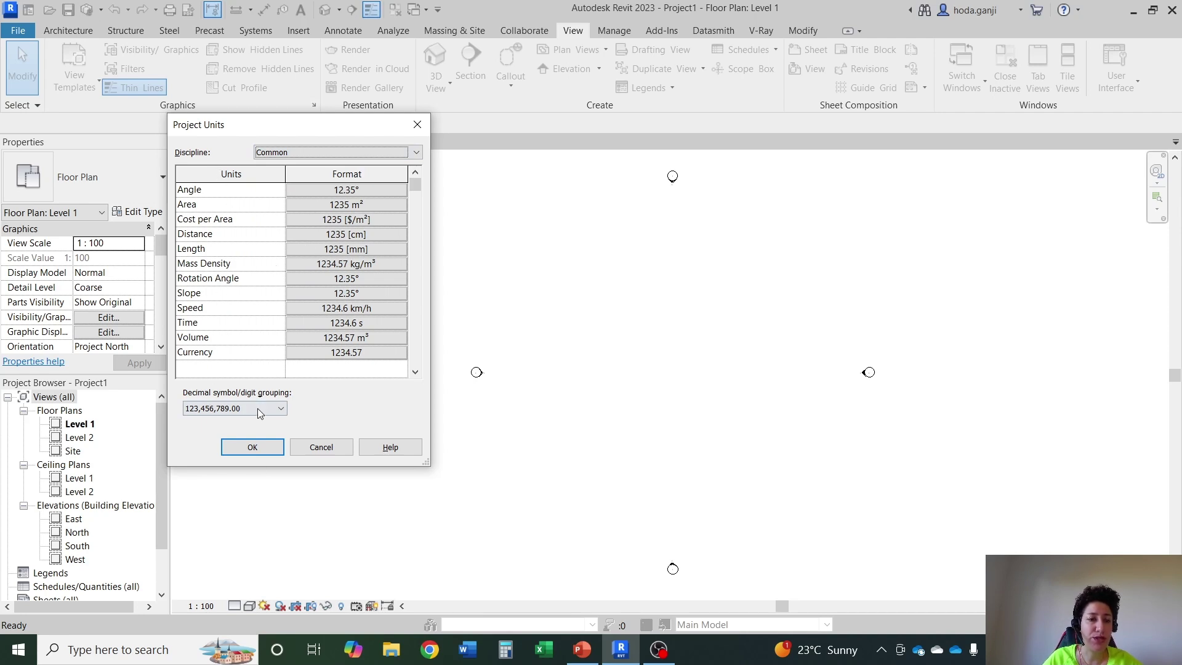
left_click(253, 448)
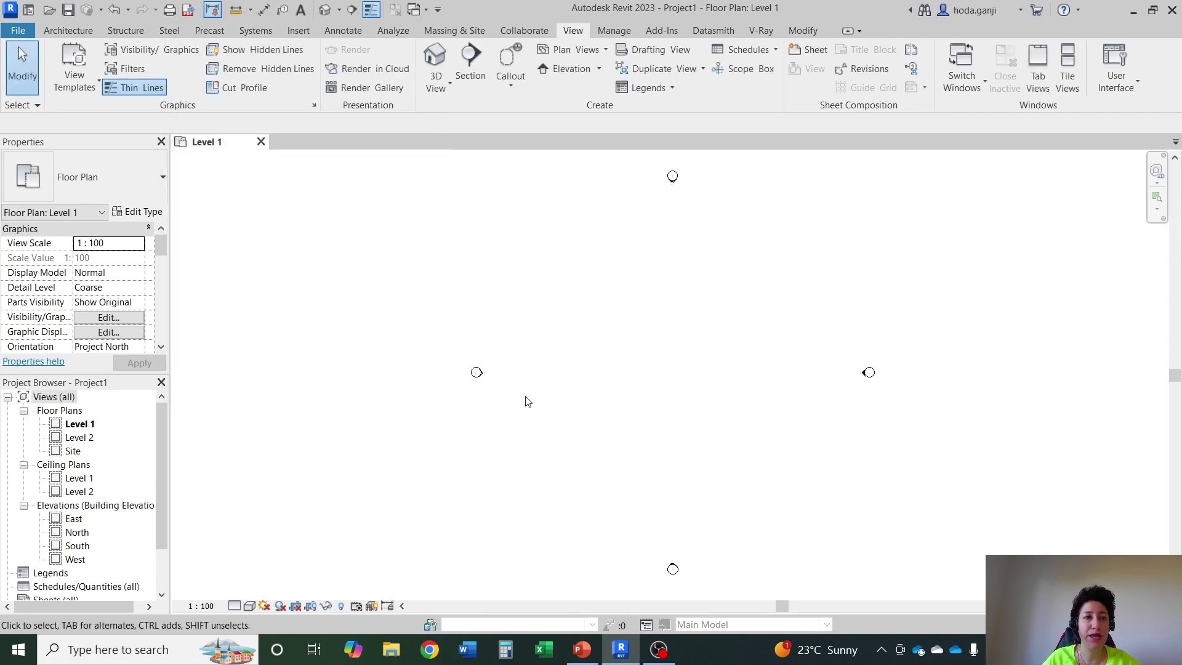
Look through the Architecture, Structure, V-Ray, Datasmith, Insert, Annotate and Massing & Site ribbon tabs.
left_click(68, 31)
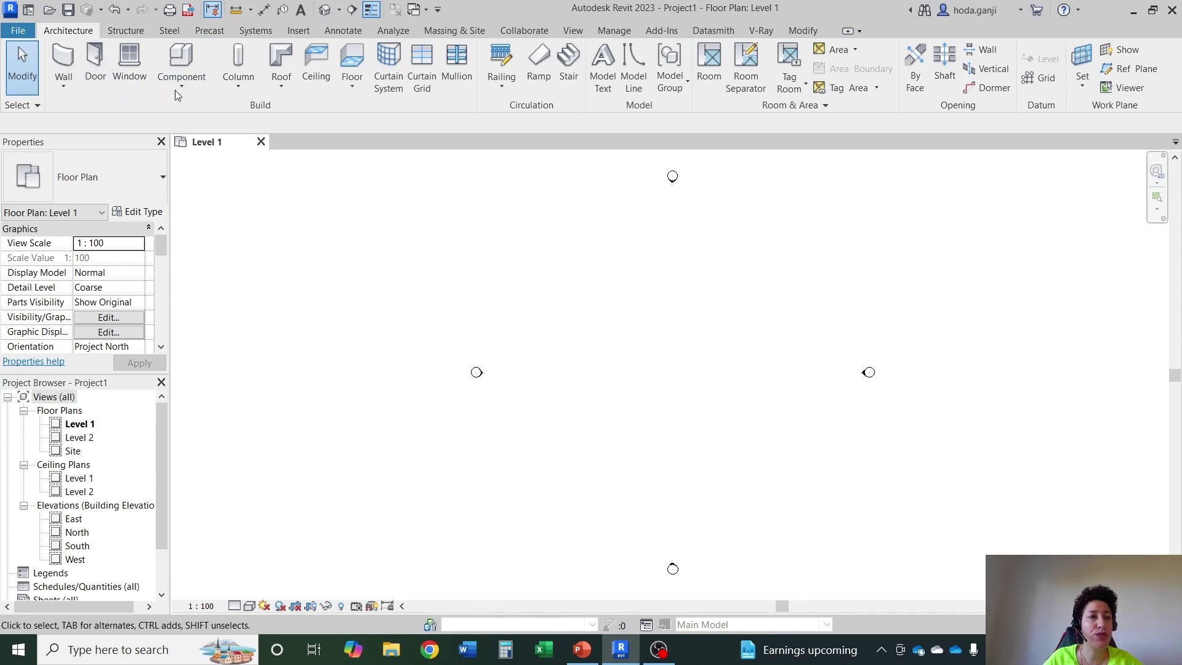
left_click(126, 30)
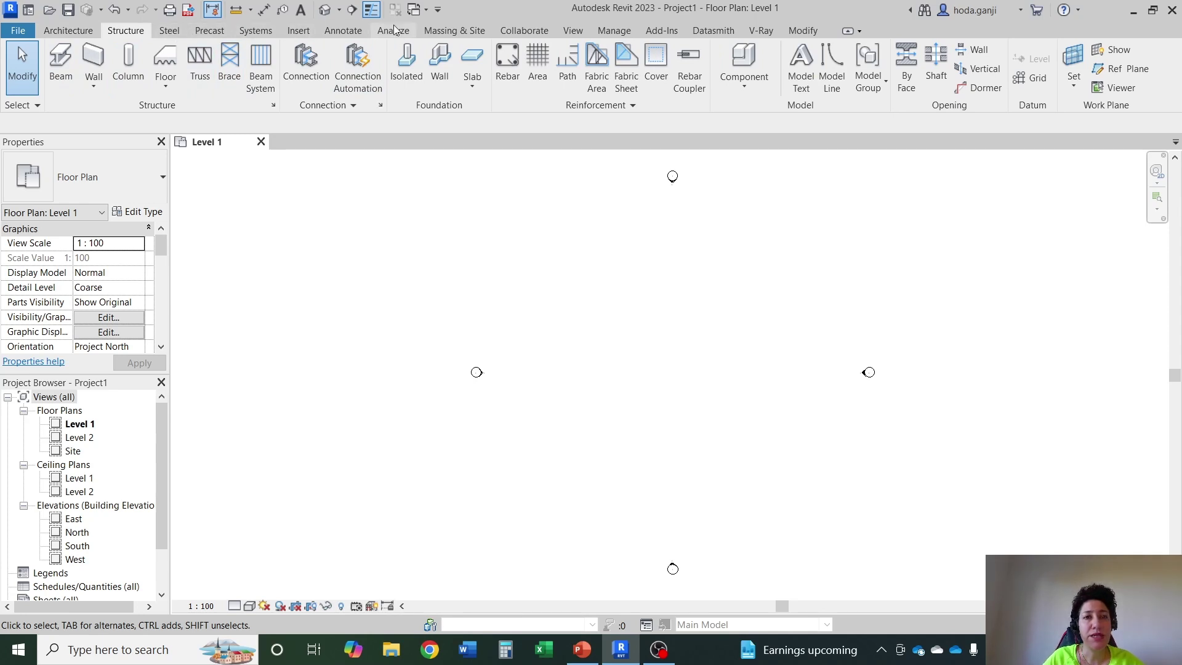
left_click(763, 30)
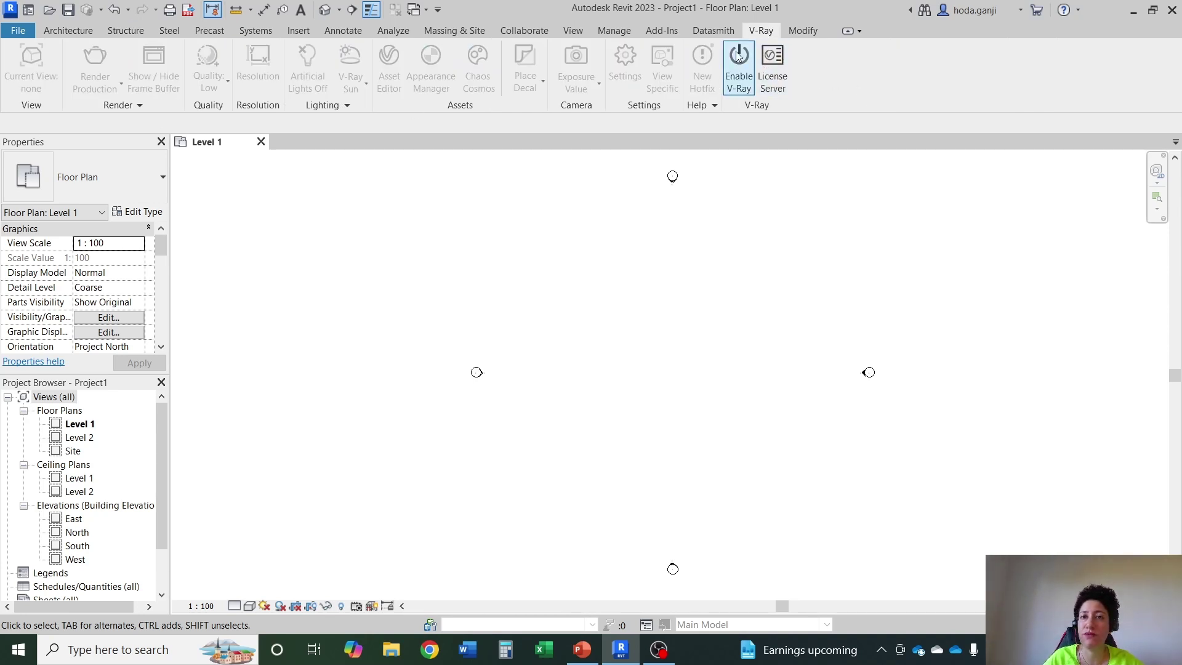
left_click(713, 30)
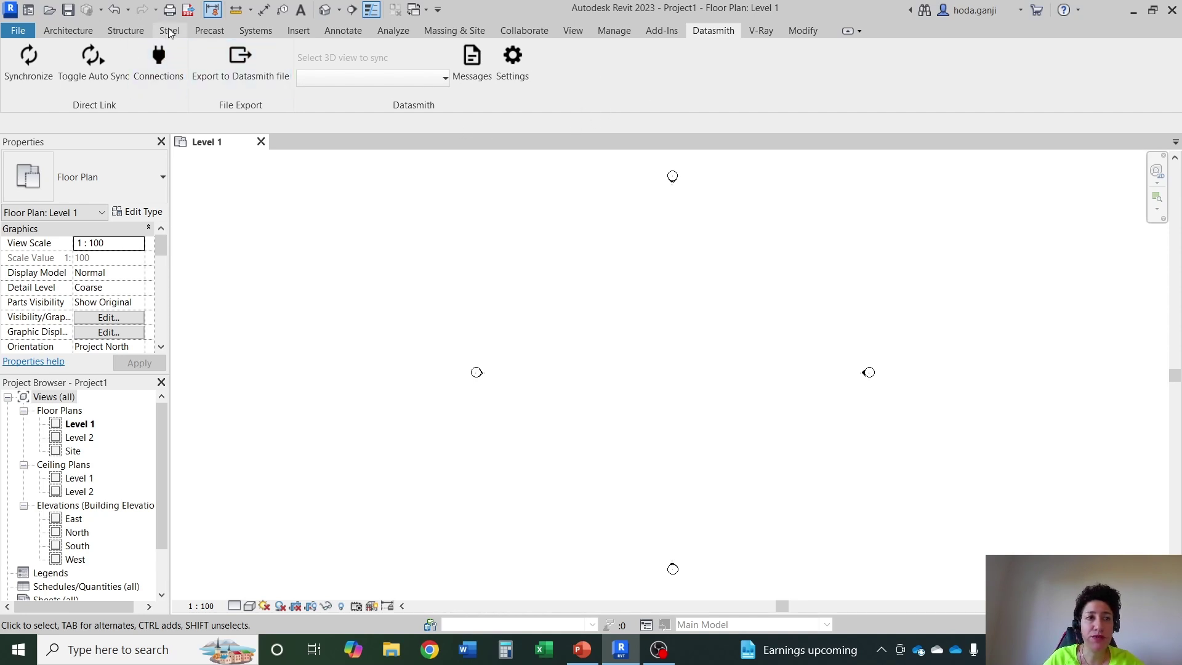
left_click(301, 31)
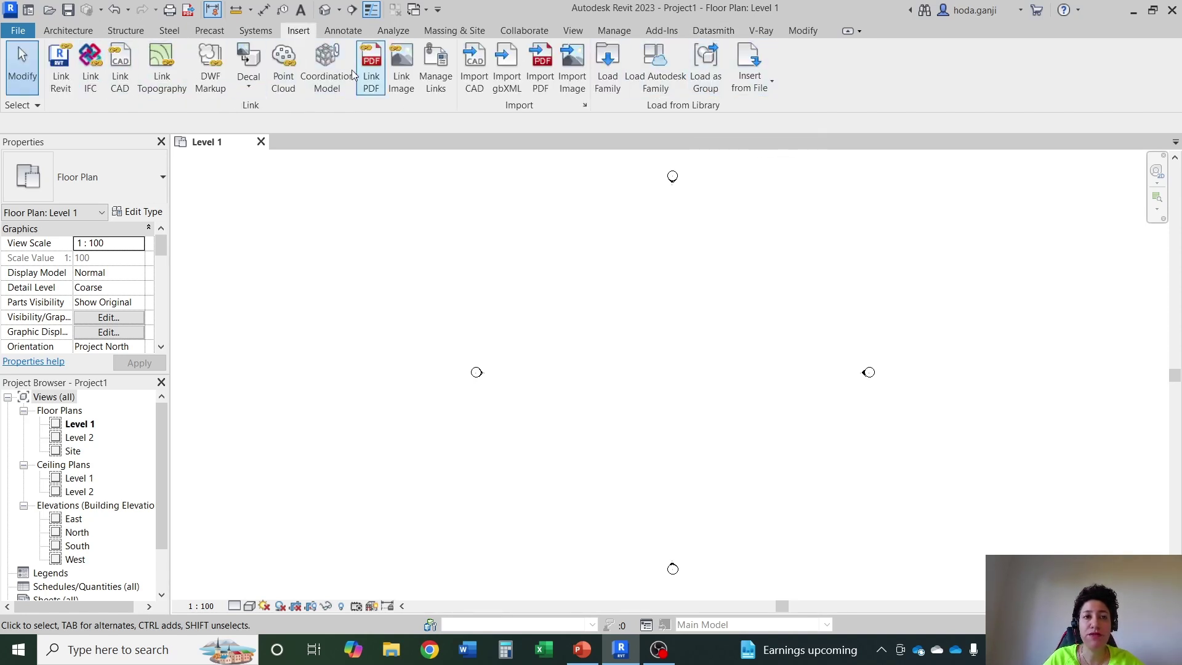
left_click(343, 31)
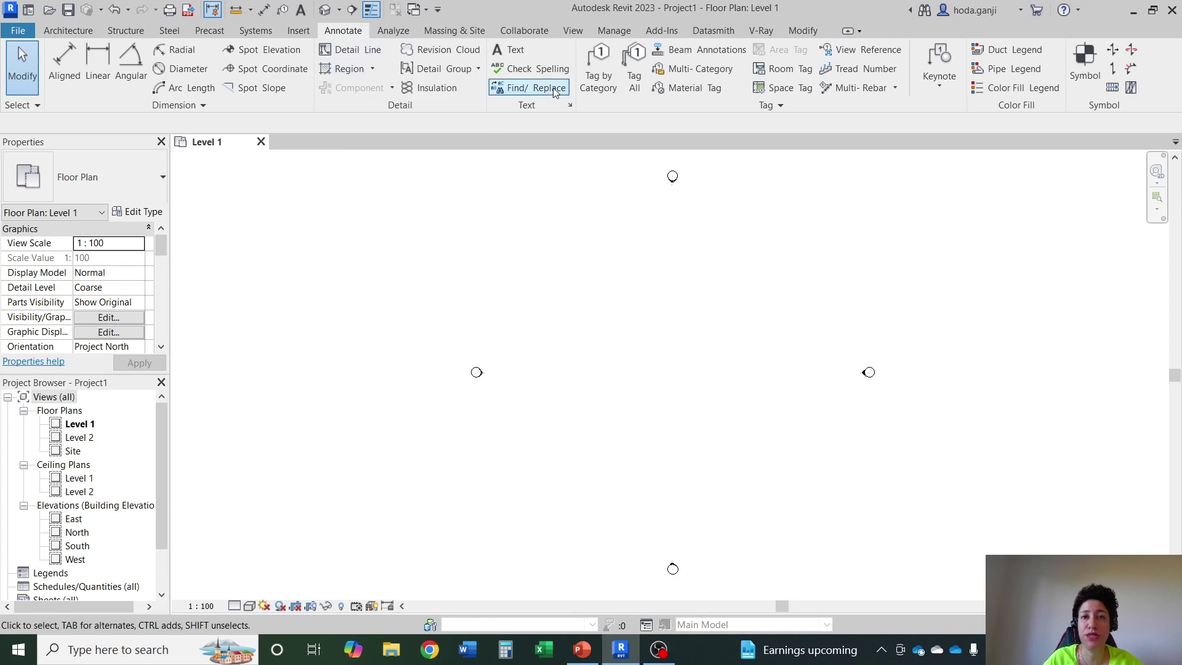
left_click(455, 32)
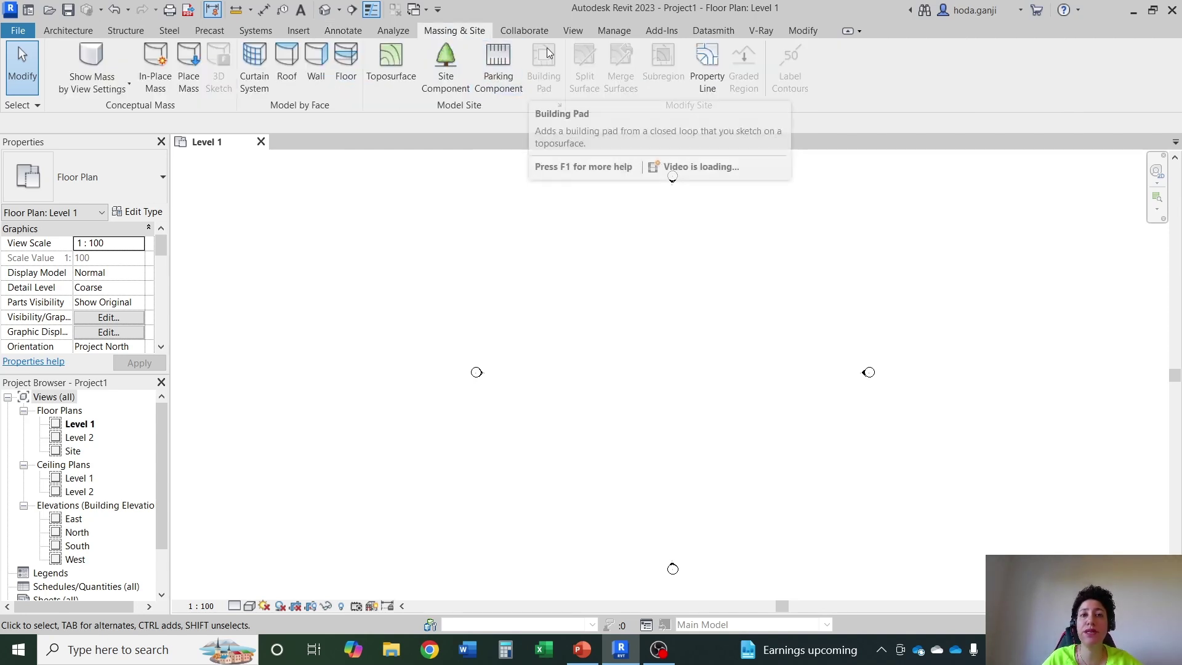
Open Object Styles from the Manage tab and close it without changes.
left_click(623, 32)
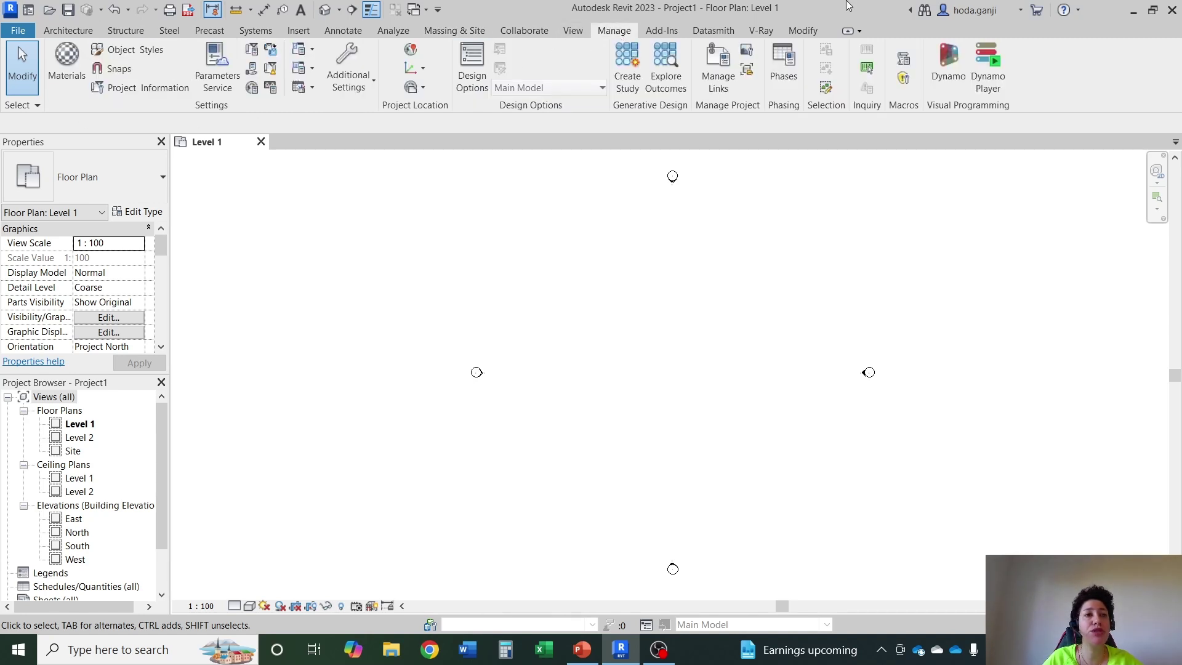
left_click(146, 55)
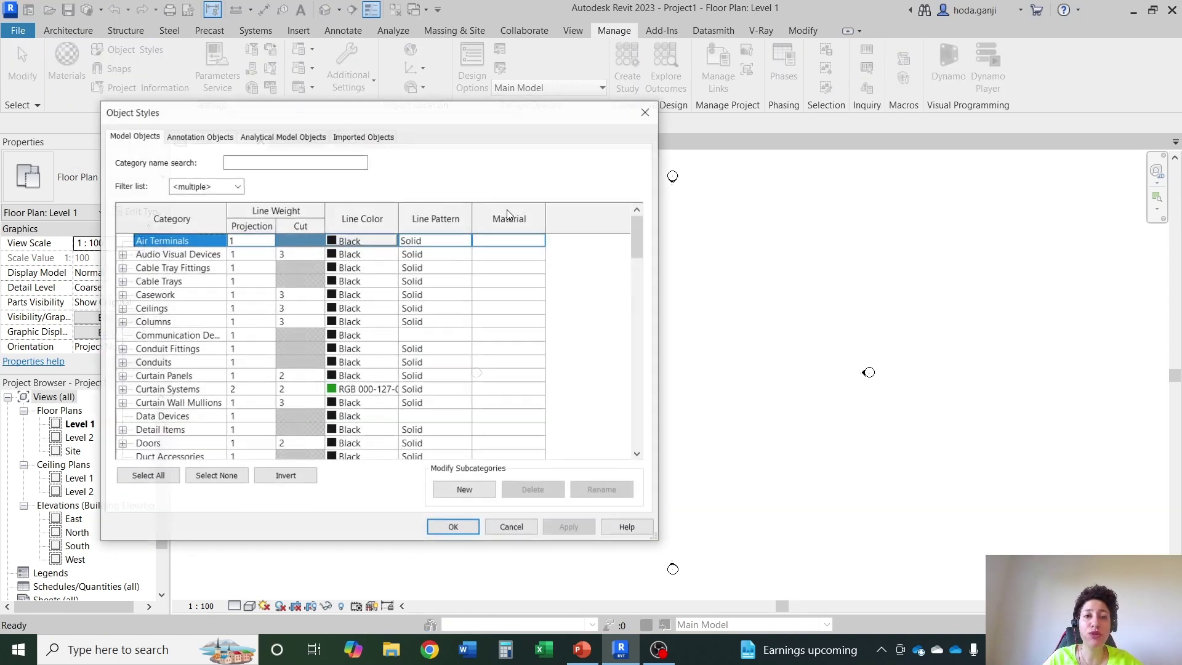
left_click(656, 109)
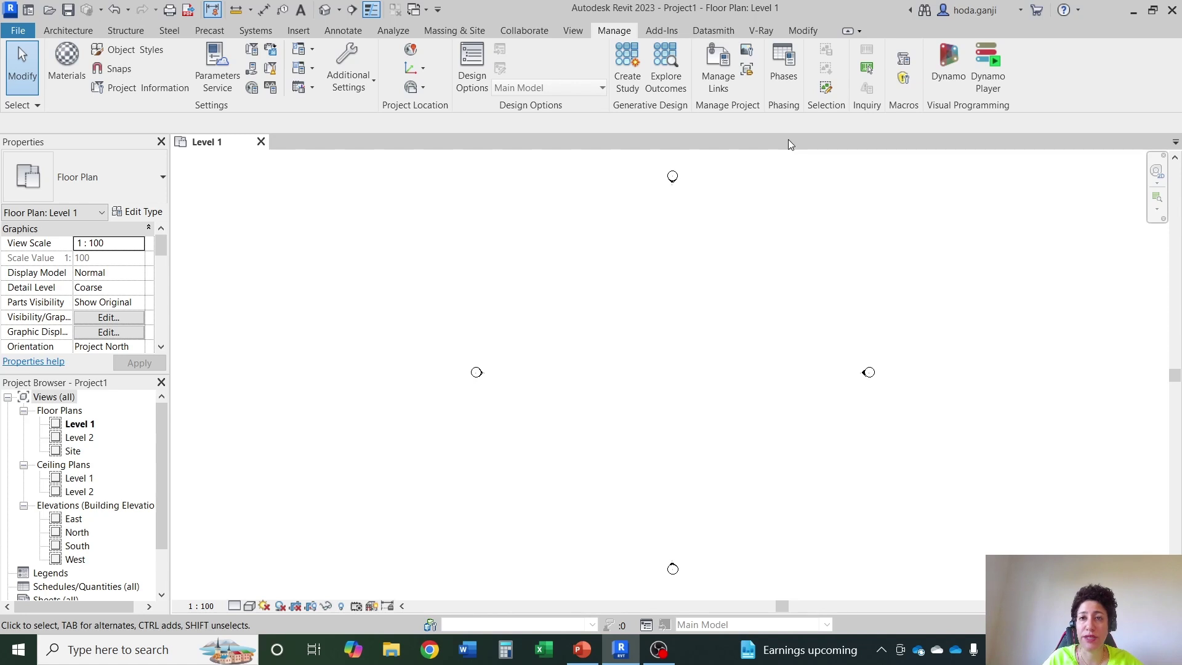
Draw a rectangle of Generic 200mm walls, 29800 by 15800 mm, on Level 1.
left_click(569, 31)
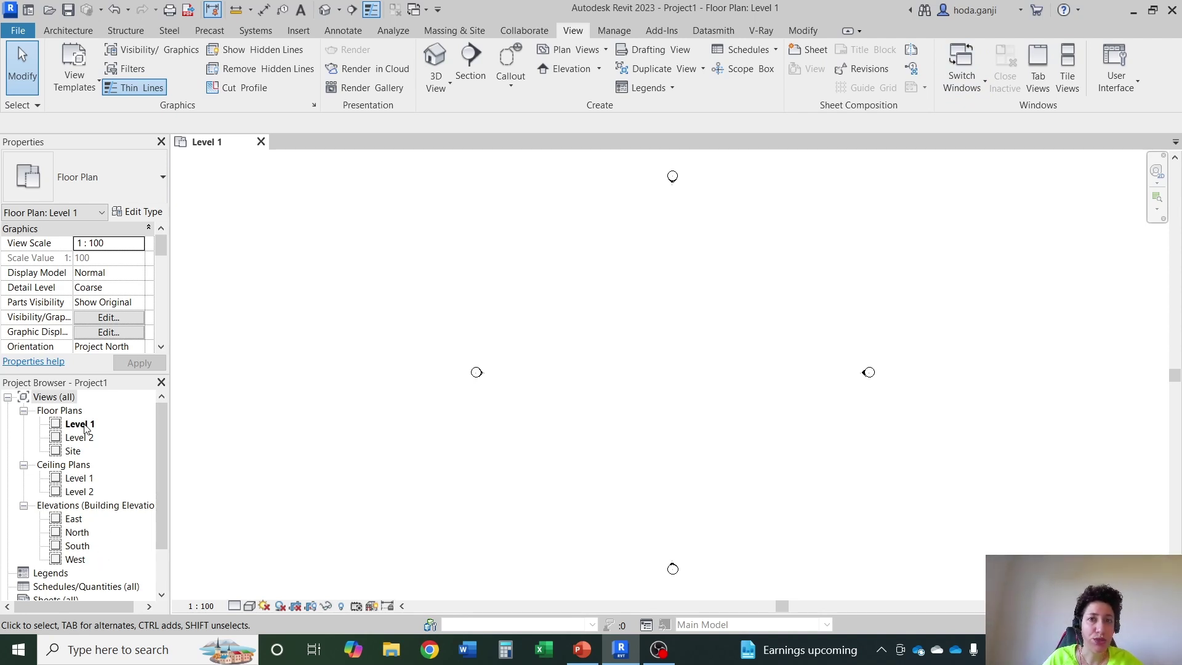
left_click(24, 465)
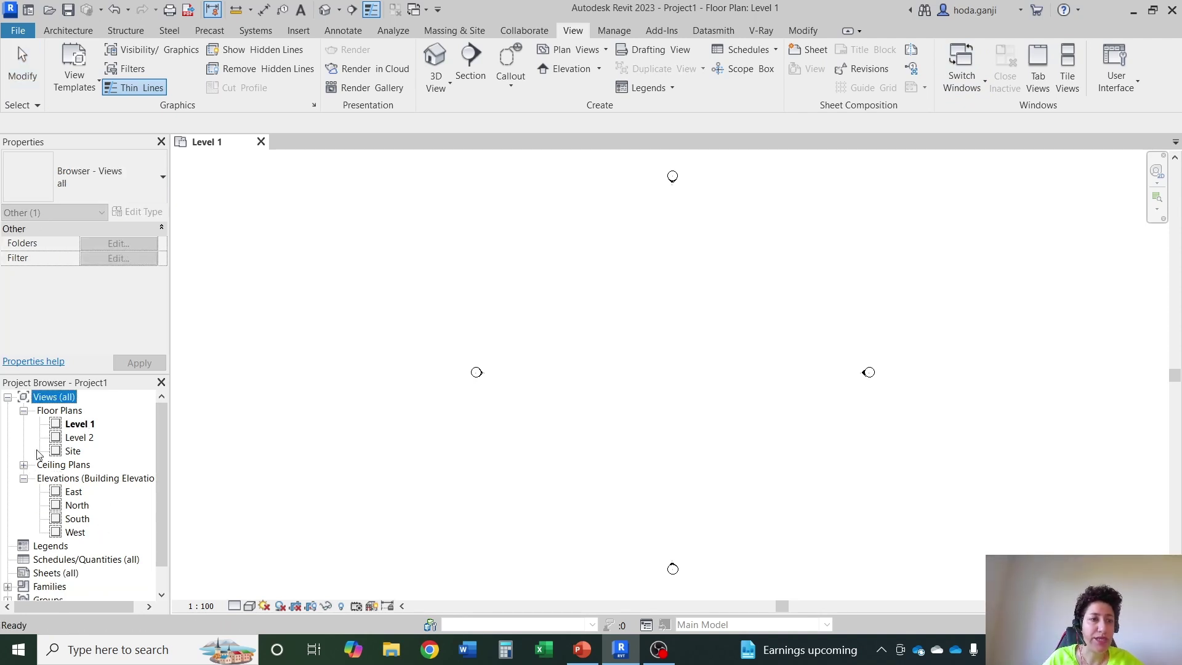
left_click(67, 31)
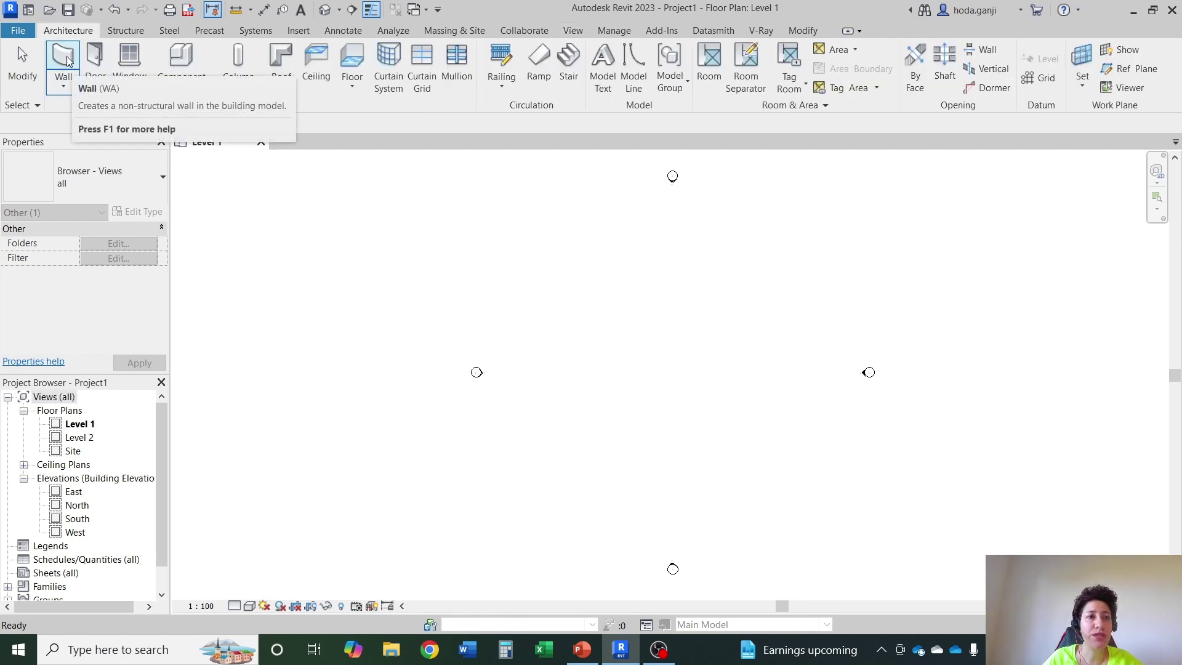
left_click(63, 62)
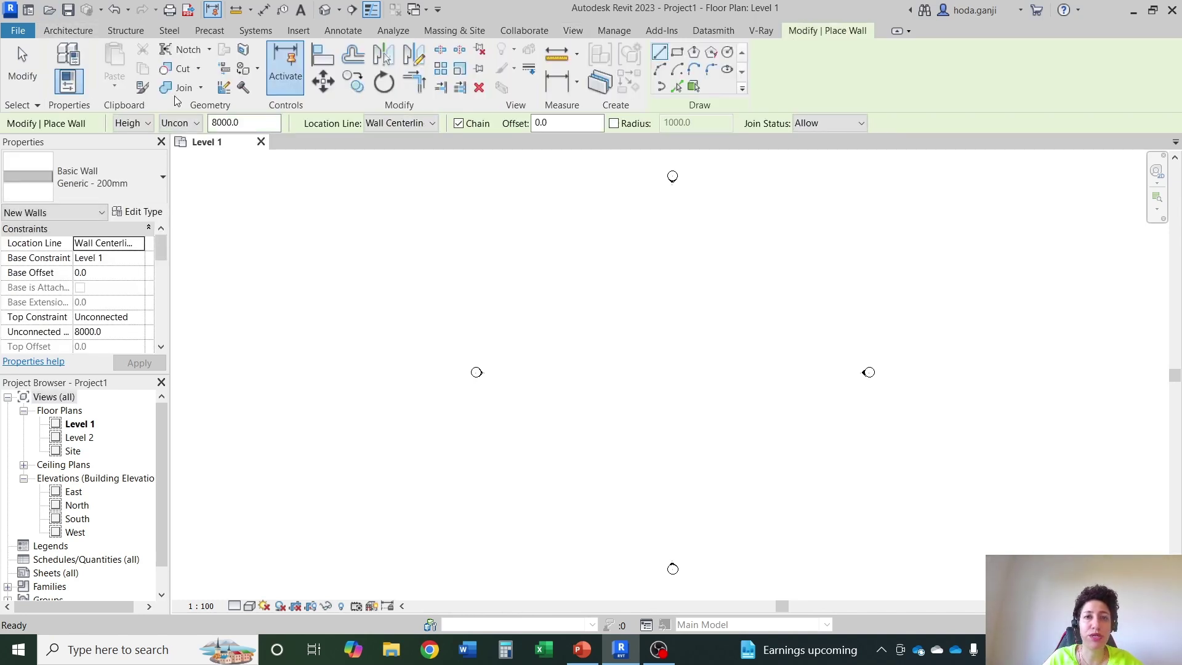
left_click(677, 52)
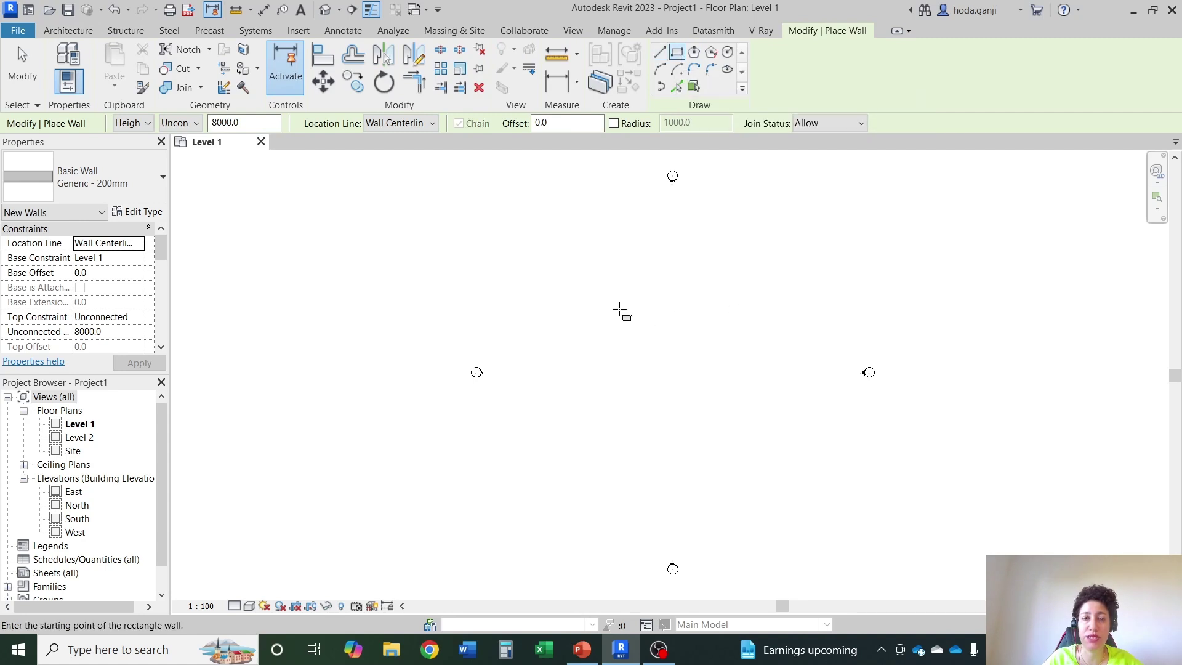
left_click(538, 303)
left_click(771, 426)
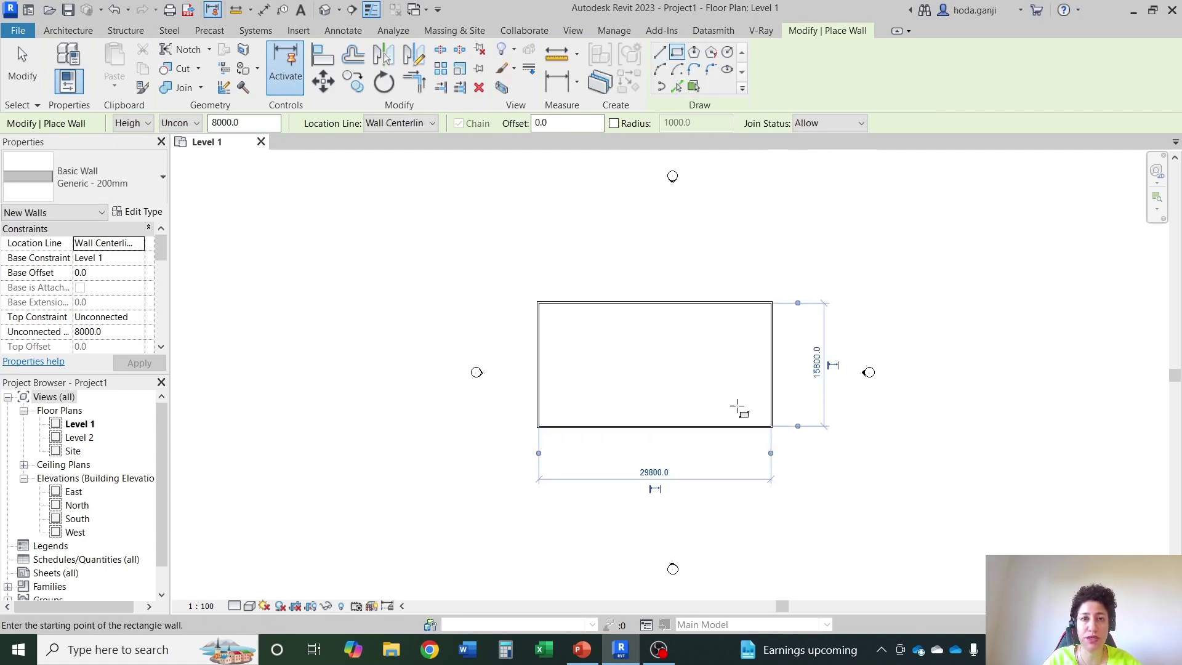
key("Escape")
key("Escape")
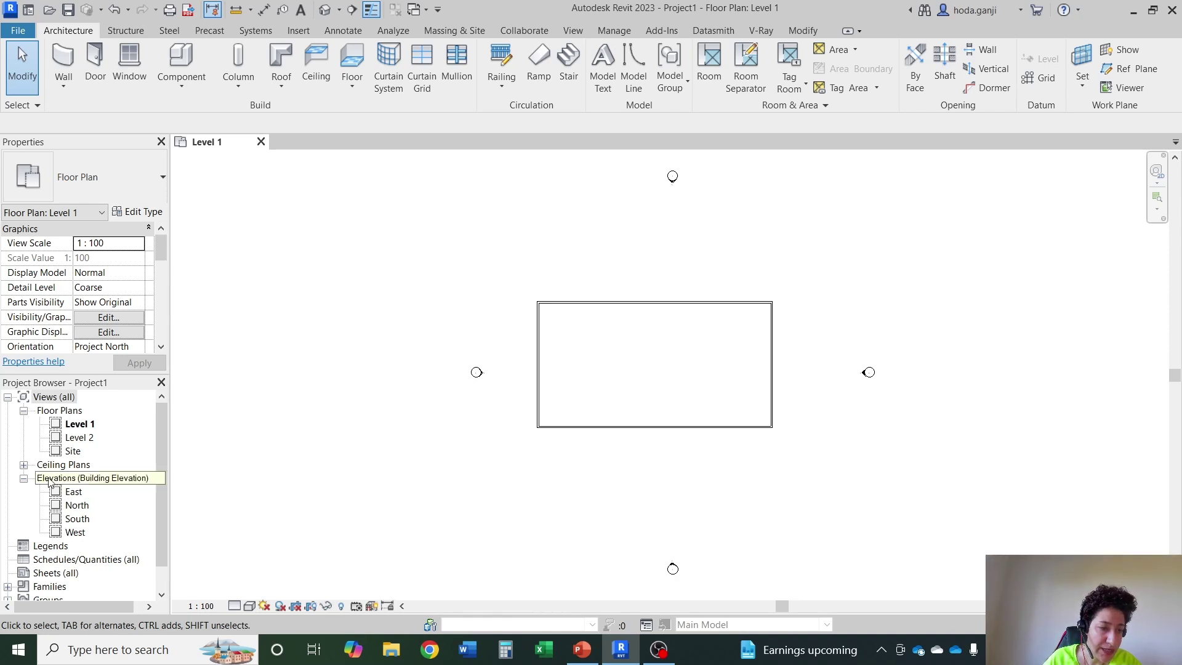
scroll(59, 493, "down", 1)
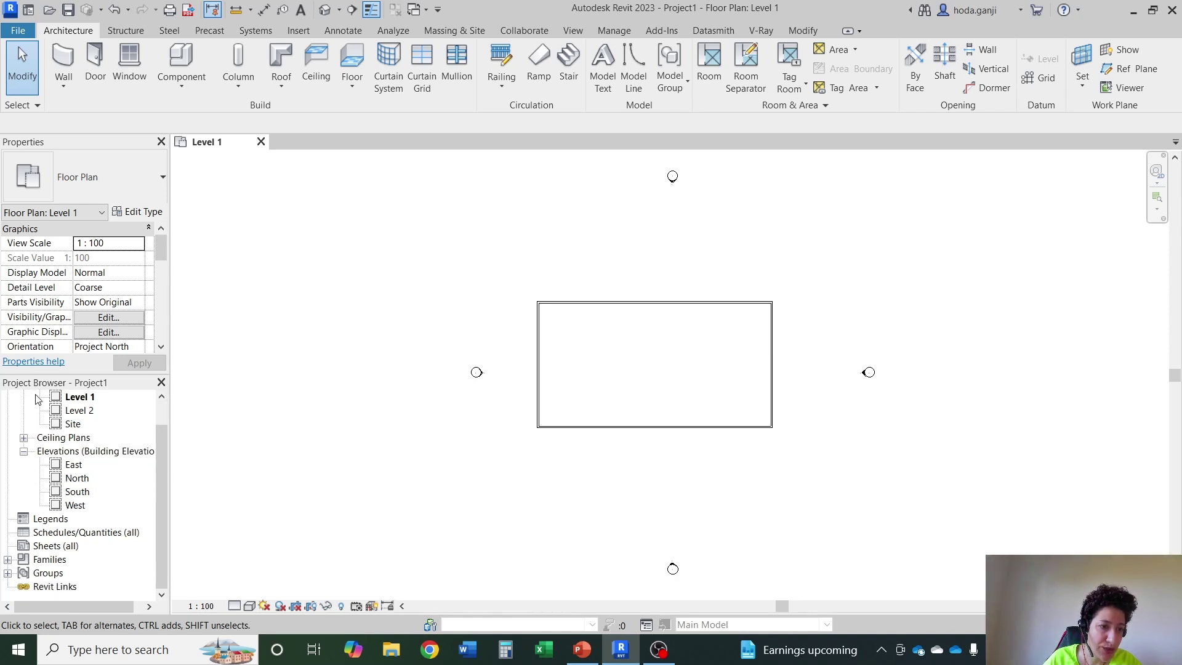
left_click(569, 32)
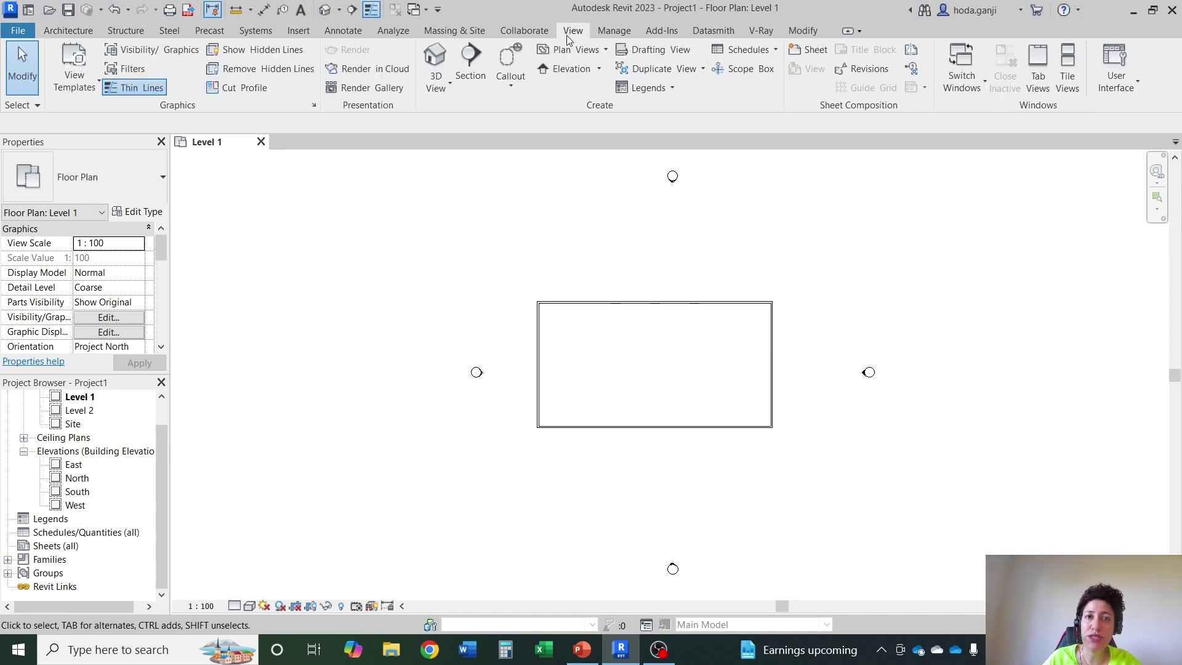
Cut a horizontal section line across the walled rectangle from left to right.
left_click(470, 68)
left_click(509, 376)
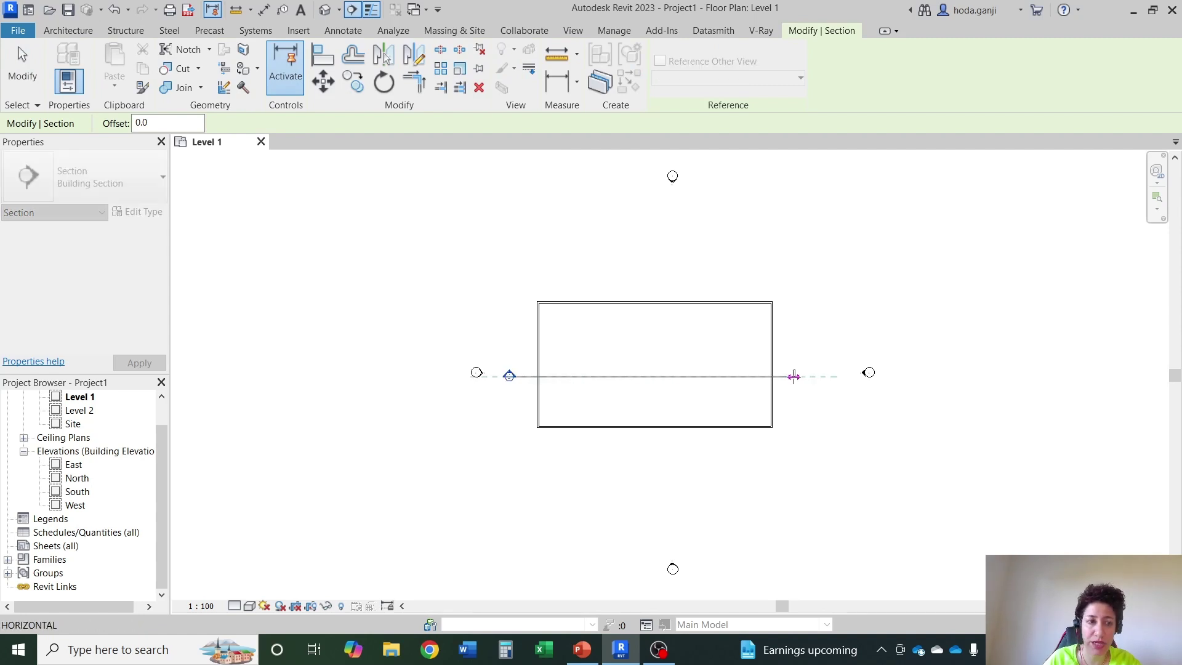
left_click(794, 376)
key("Escape")
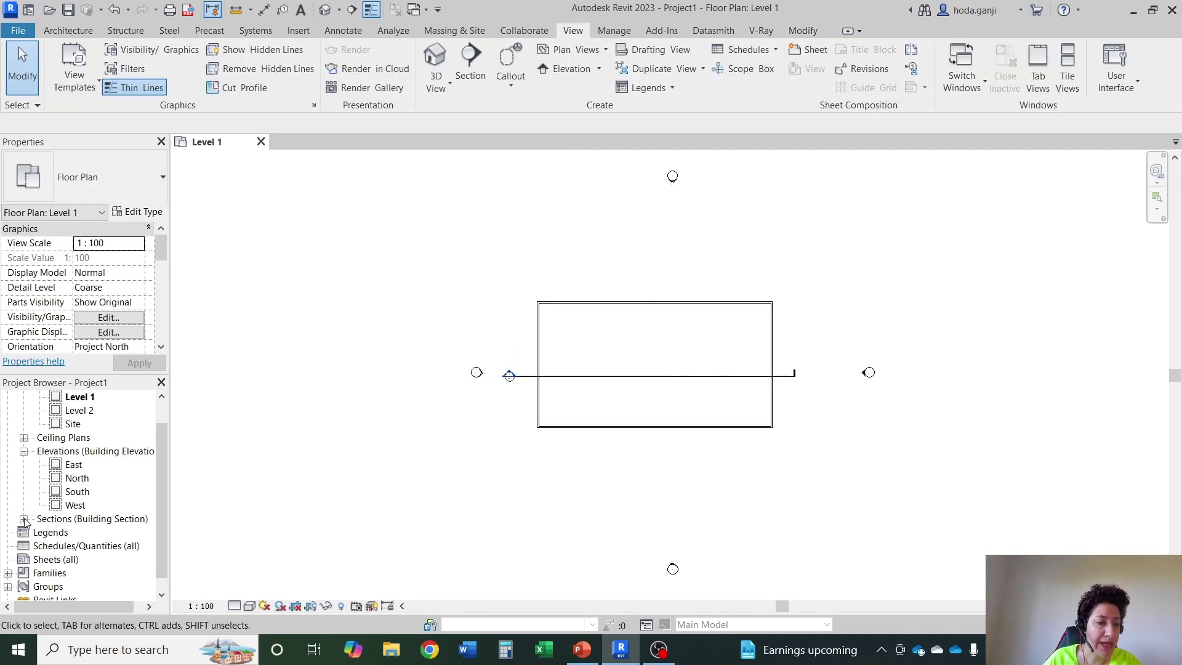
Open the Section 1 view from the Project Browser's Sections group.
left_click(25, 520)
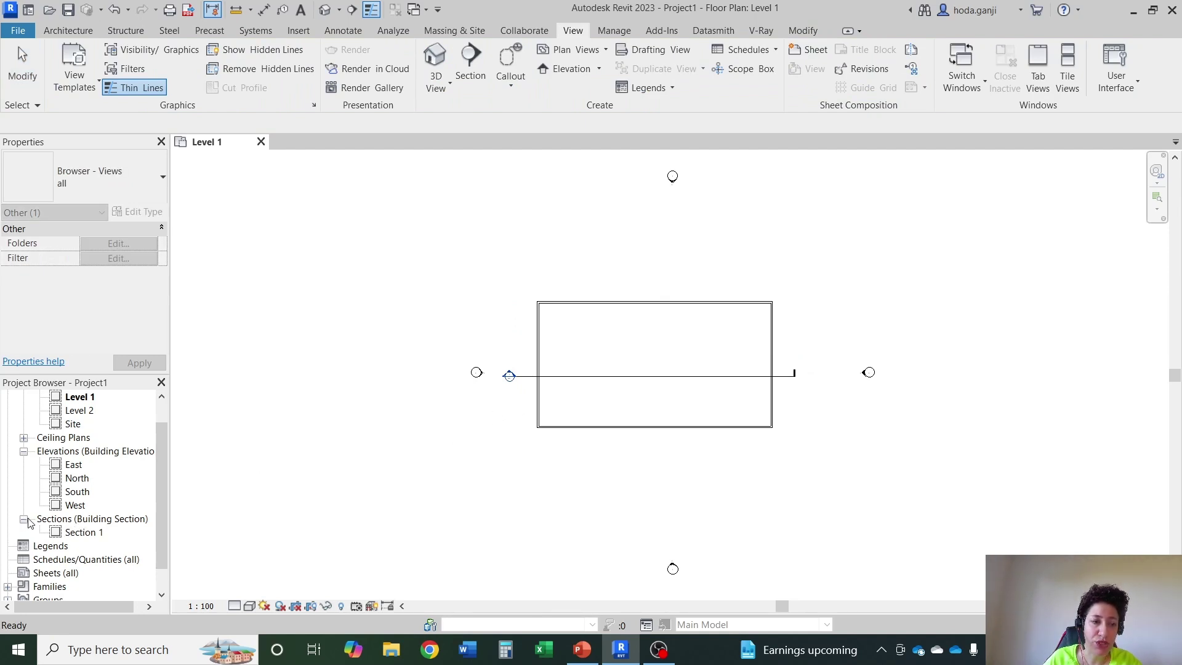
scroll(508, 372, "up", 5)
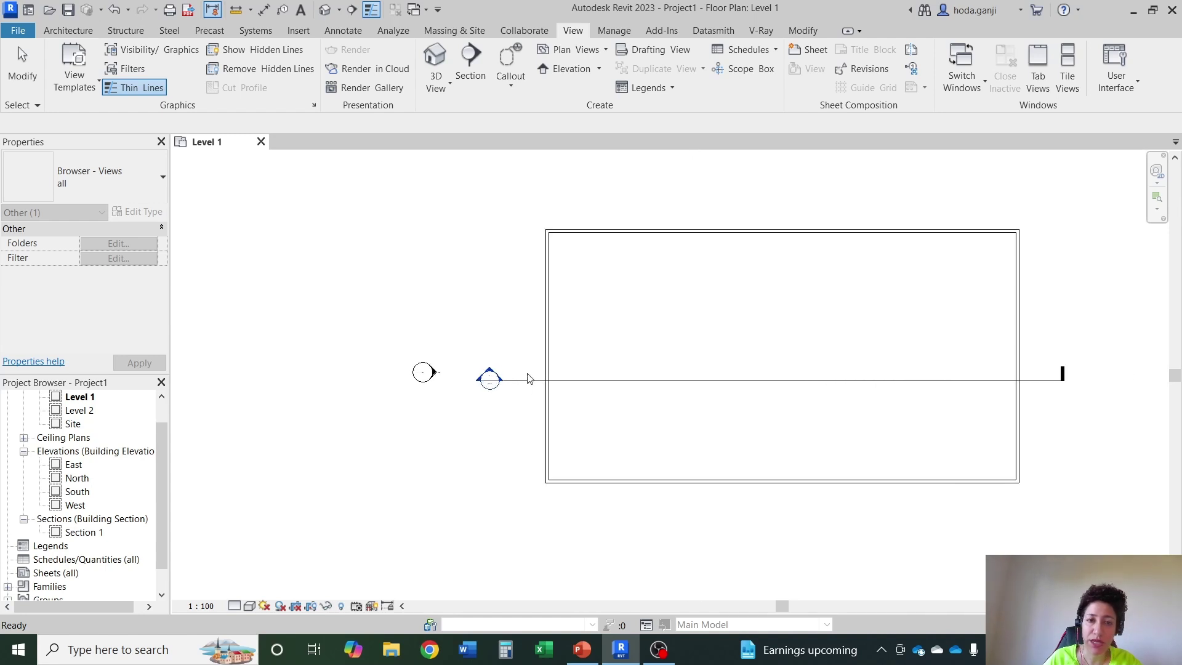
double_click(484, 381)
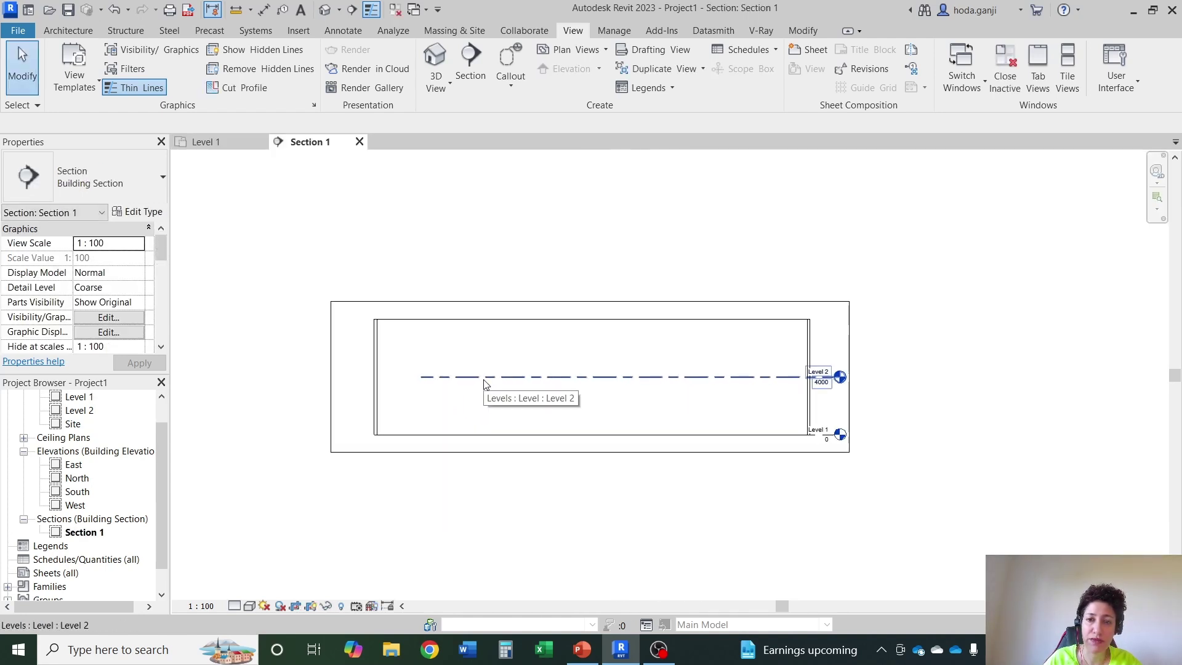
double_click(79, 398)
double_click(89, 534)
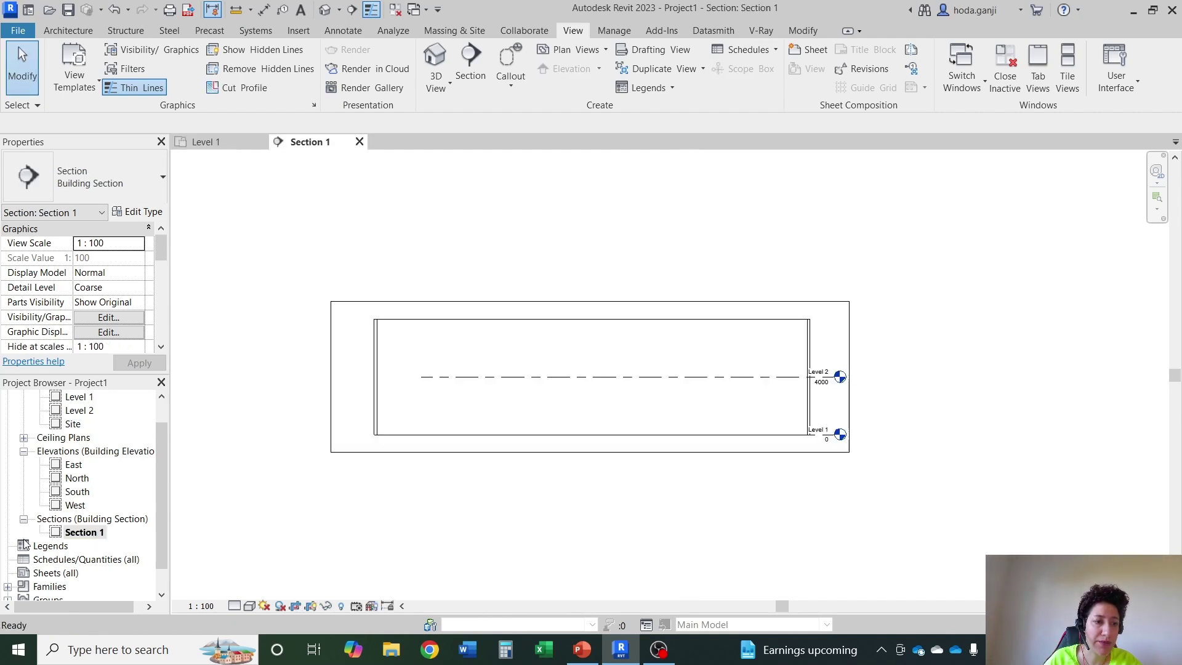
scroll(61, 496, "down", 1)
left_click(57, 520)
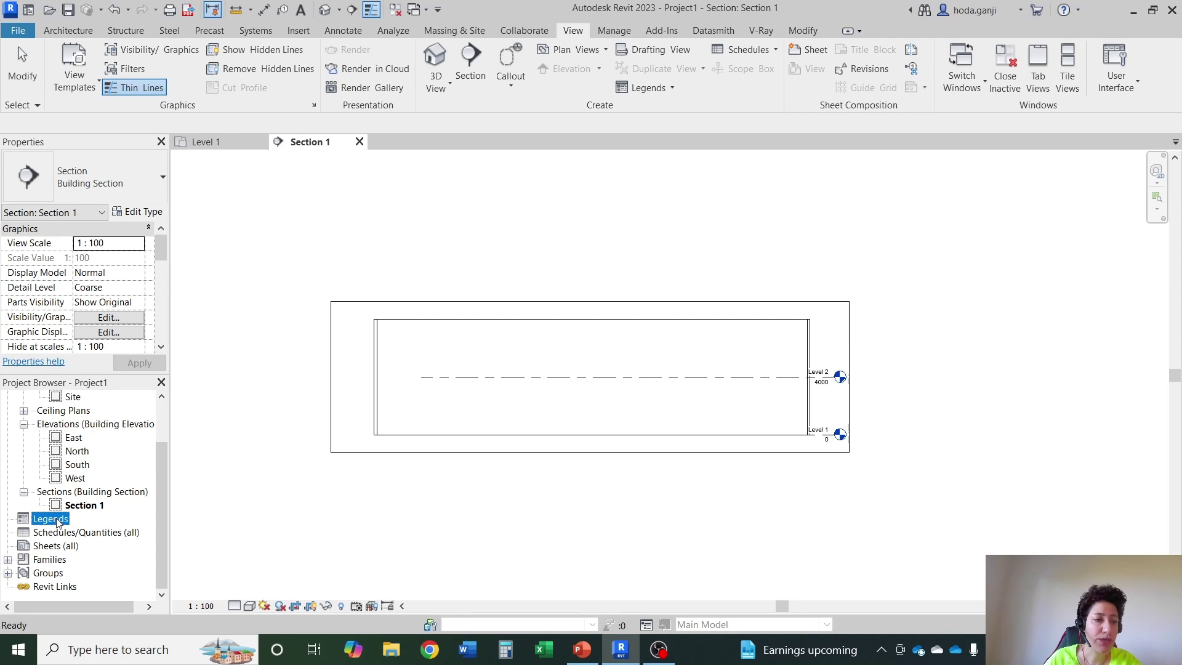
Review the Legends, Schedules and Sheets options, cancel a new sheet, and list schedule types.
right_click(58, 521)
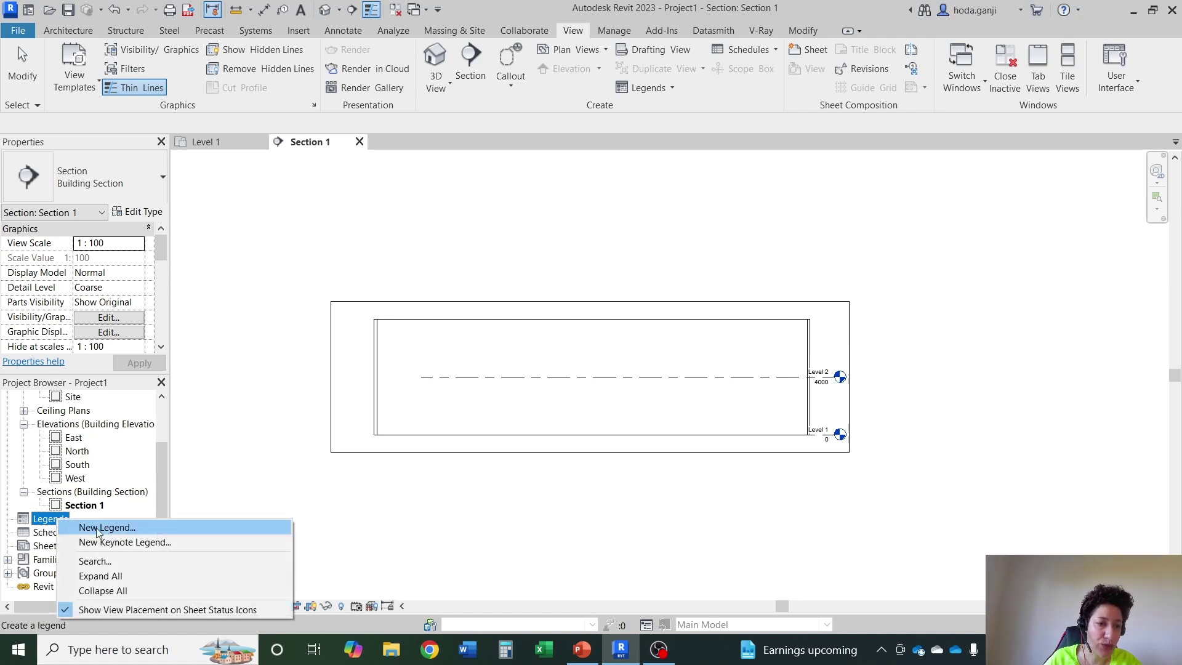
right_click(52, 532)
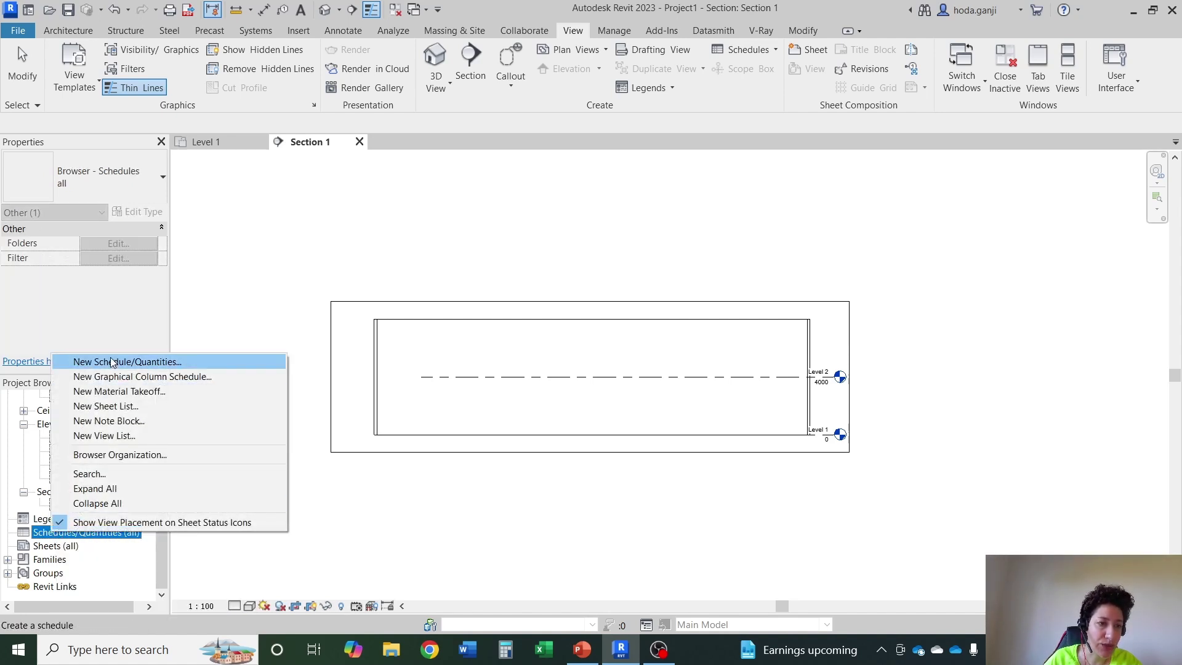
right_click(54, 547)
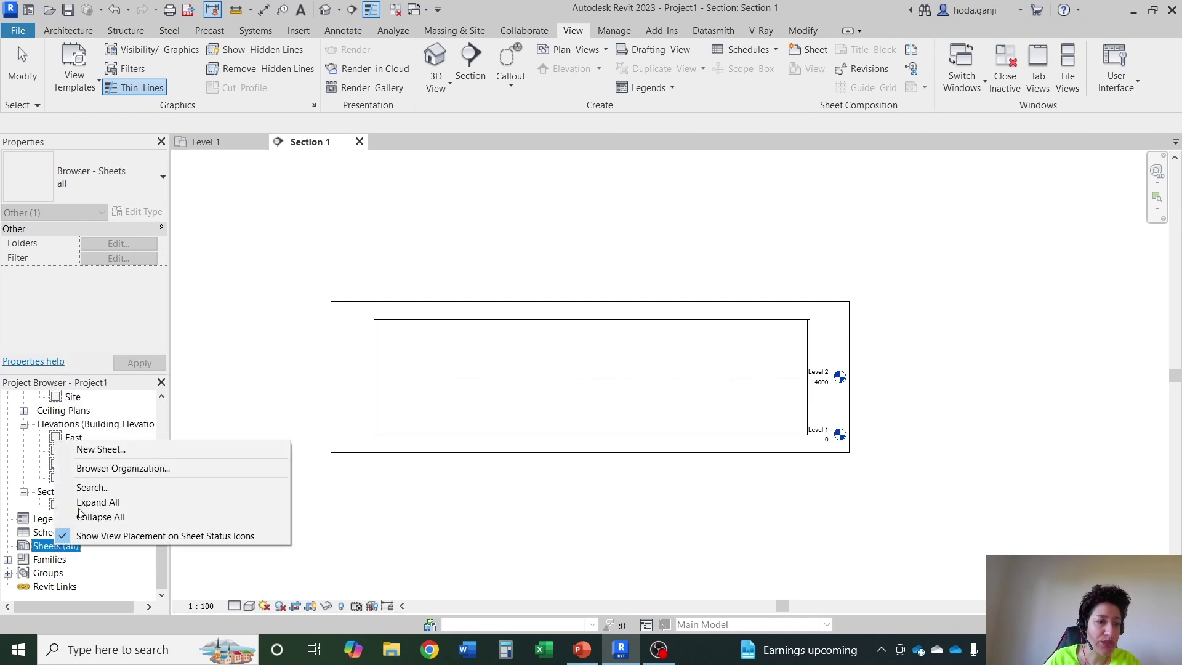
left_click(217, 415)
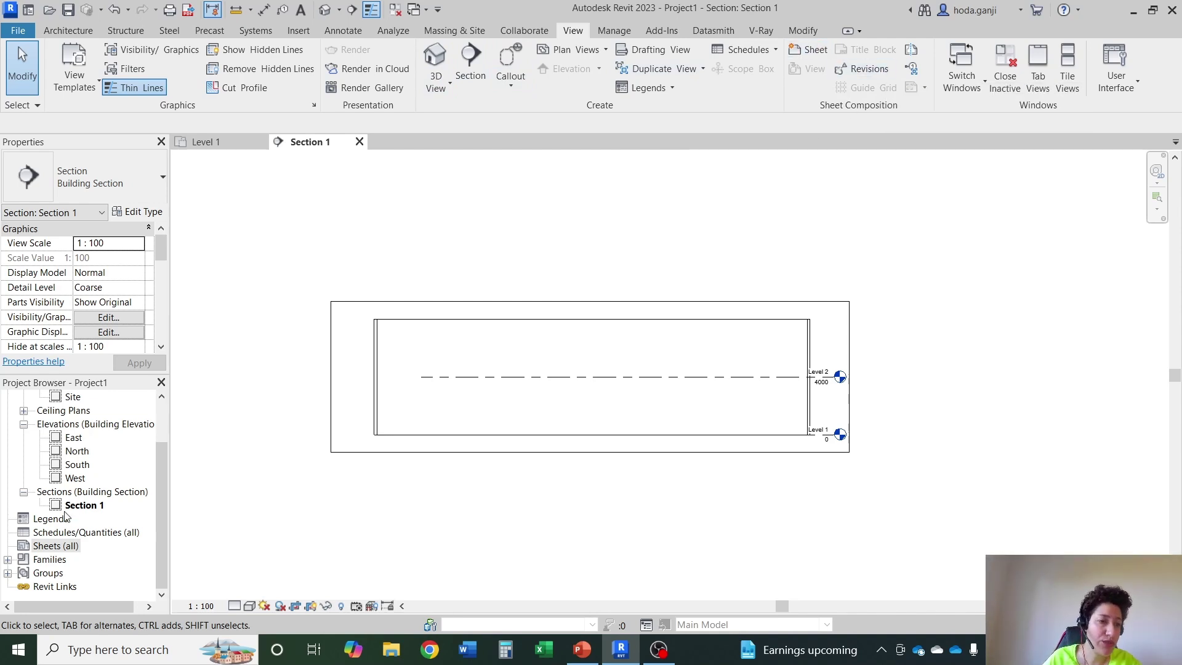
left_click(812, 48)
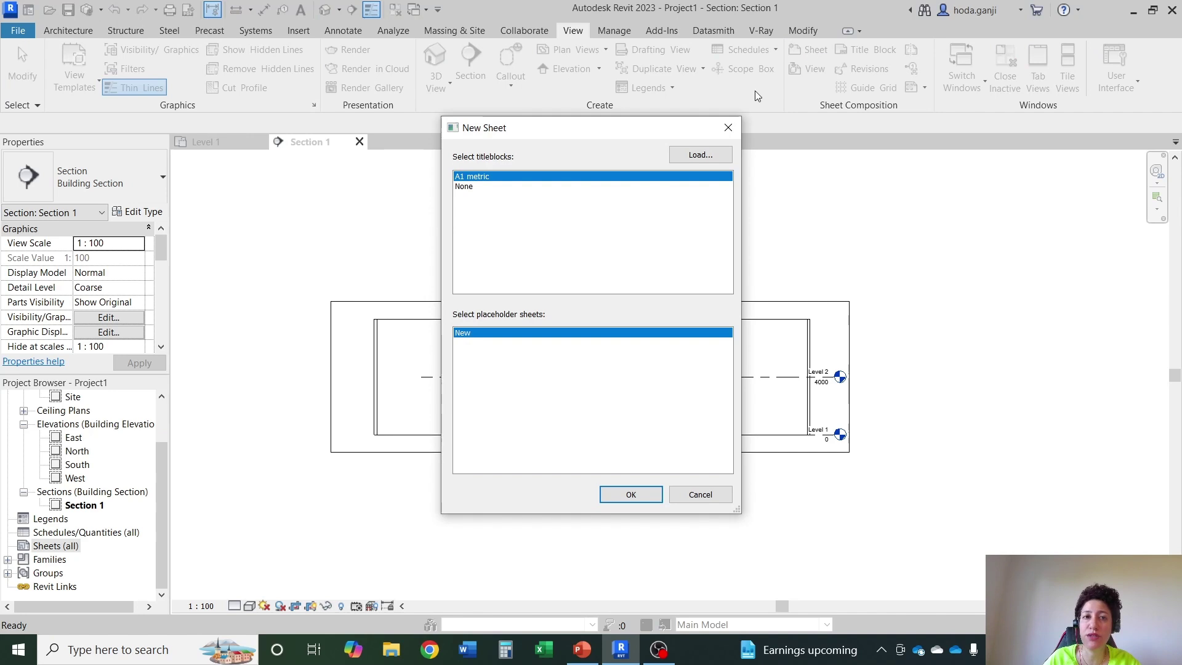
left_click(730, 125)
left_click(746, 49)
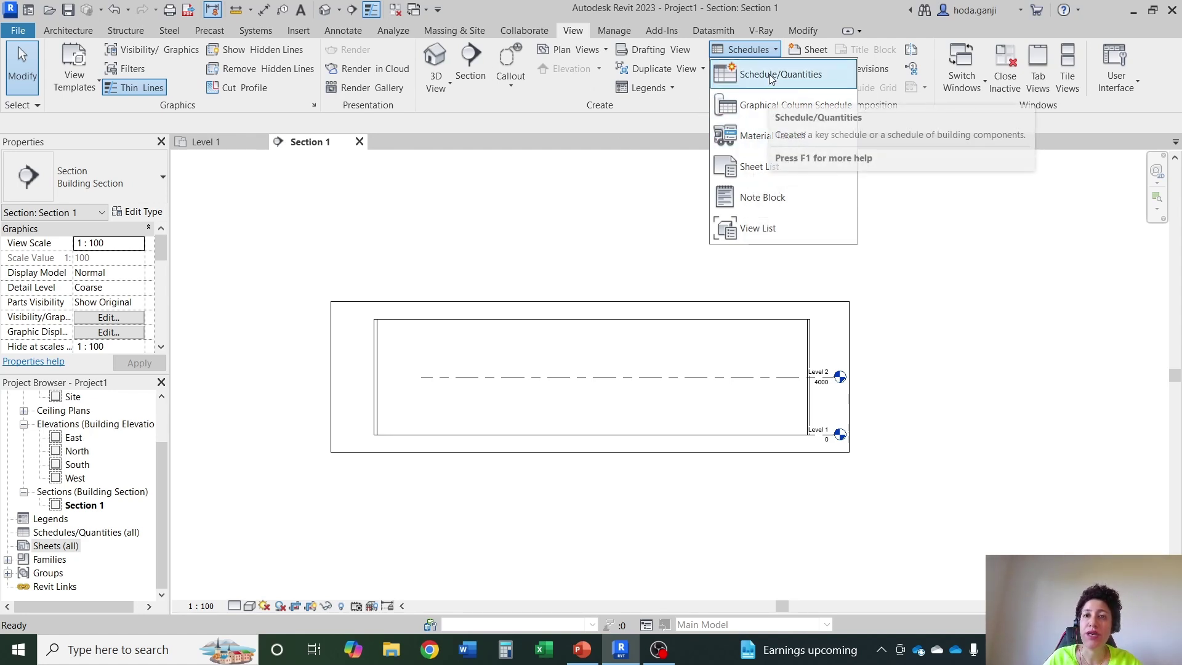
Create a Sheet List schedule with Count as its only scheduled field.
left_click(761, 166)
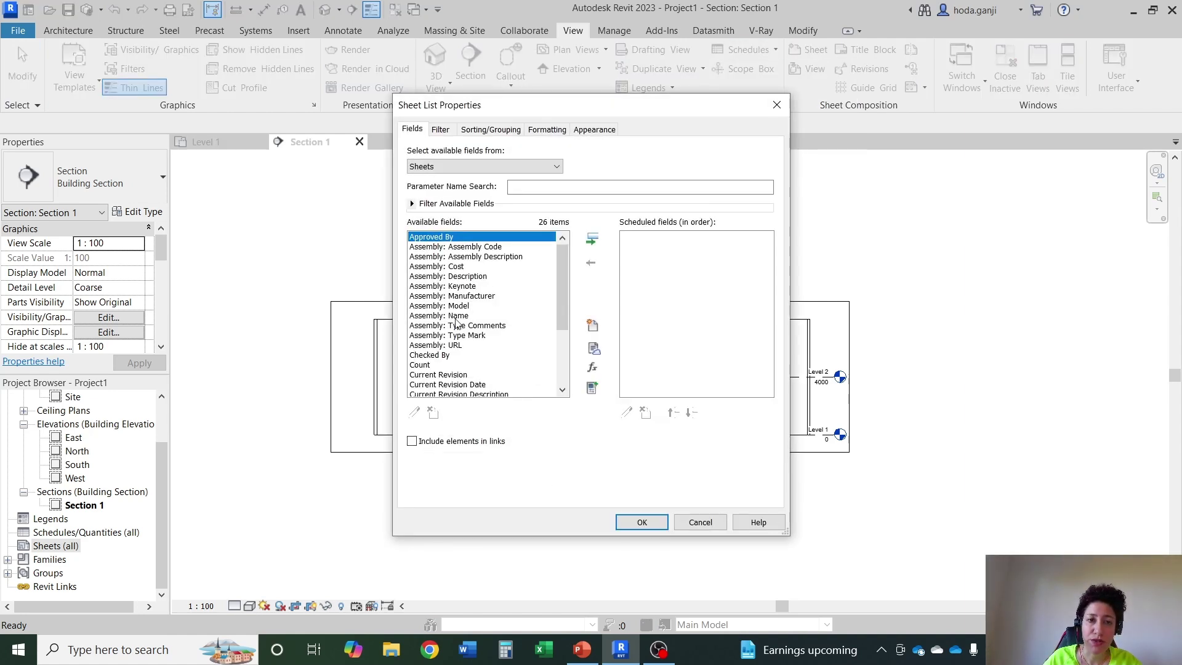
left_click(424, 365)
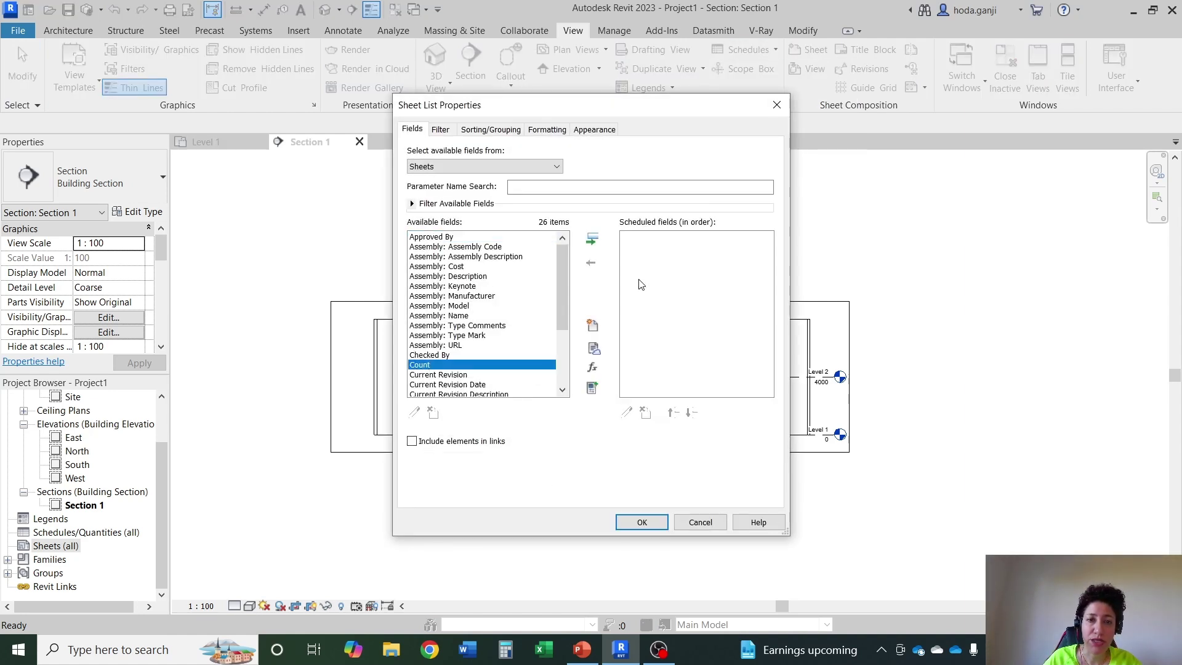
left_click(592, 238)
scroll(496, 325, "down", 3)
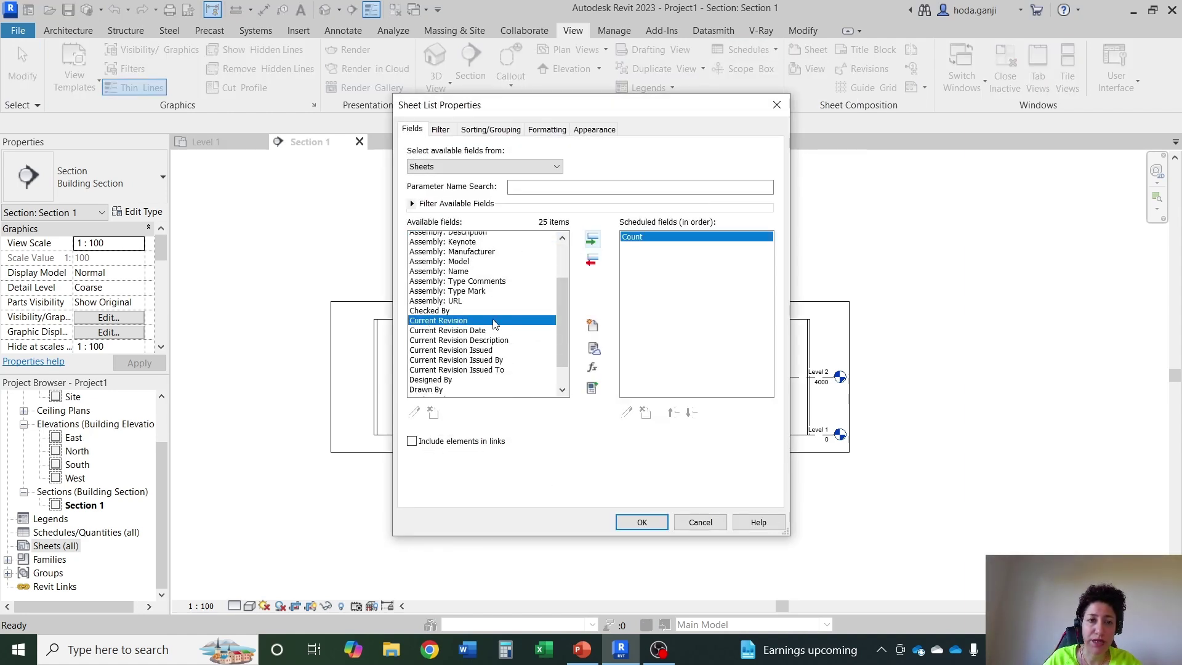
left_click(623, 523)
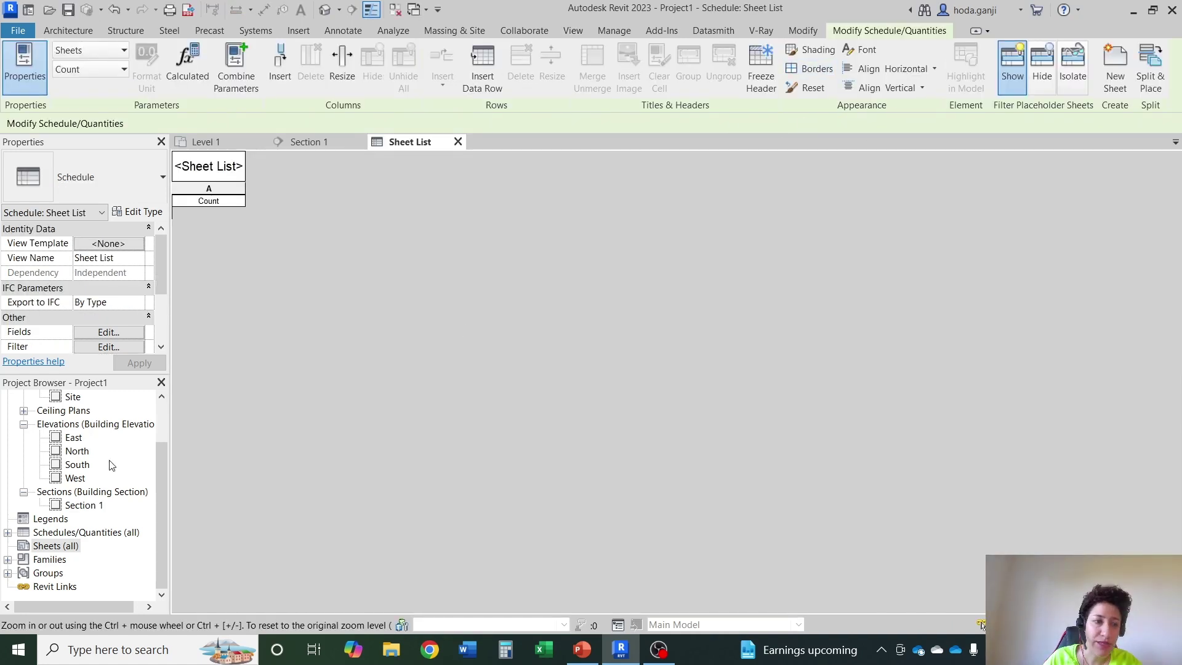
Return to the Section 1 view and close the Sheet List schedule.
left_click(57, 546)
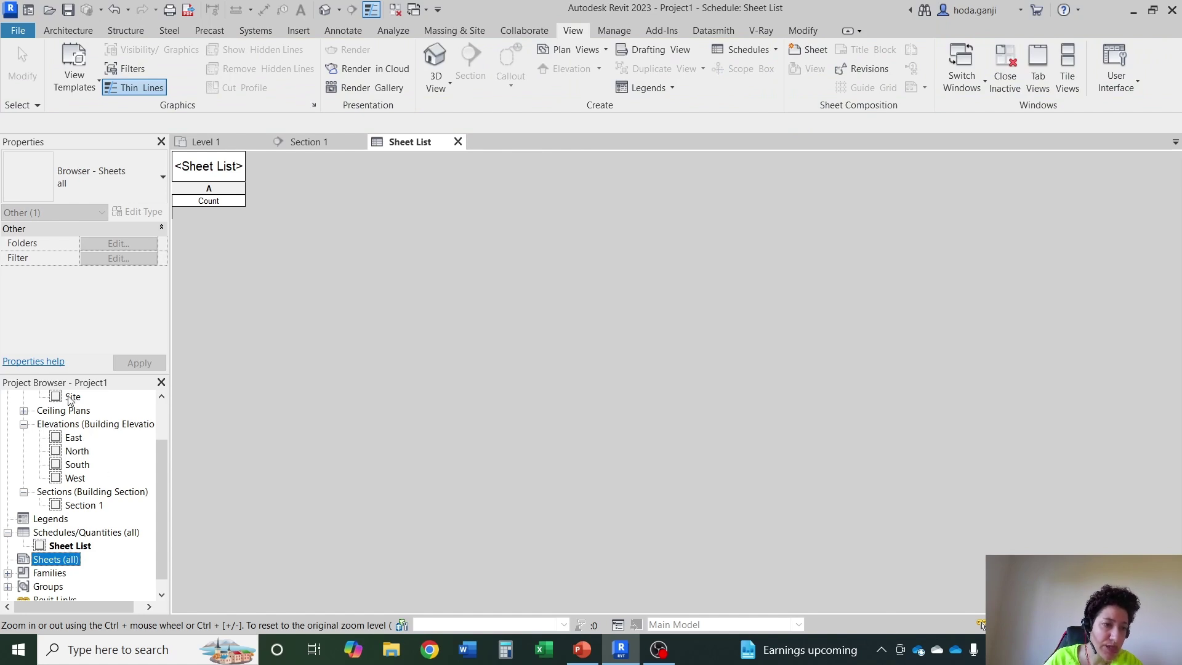
left_click(298, 144)
left_click(458, 141)
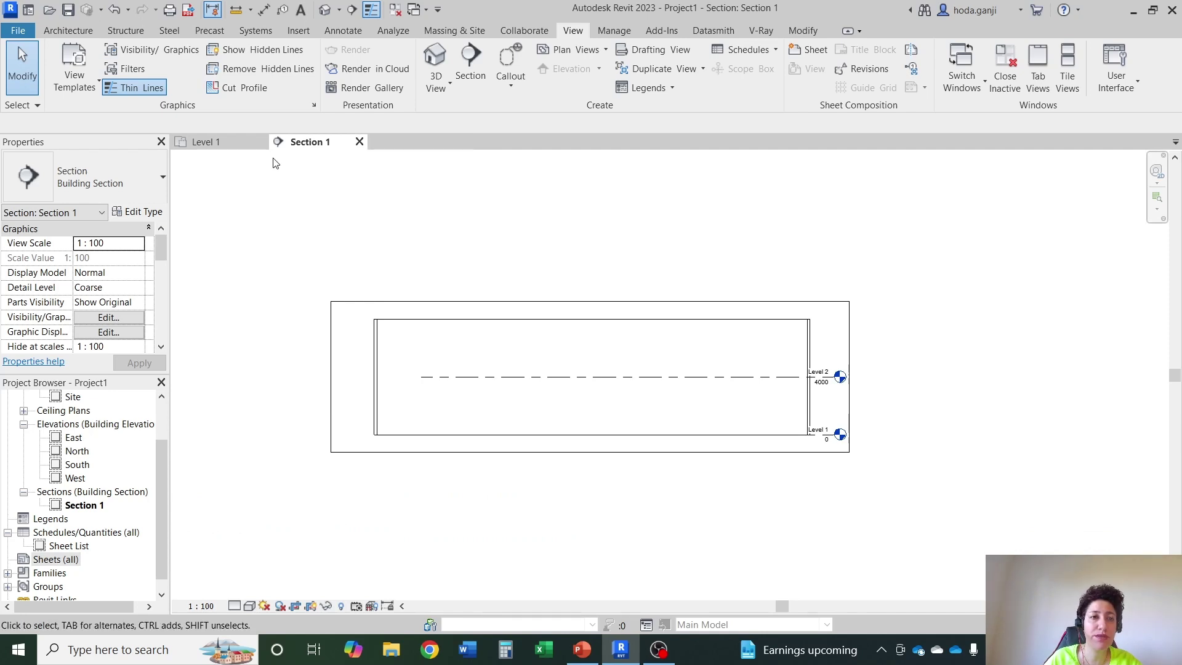
scroll(126, 424, "up", 1)
Tile the Level 1 plan and Section 1 views and zoom both to fit.
scroll(74, 452, "up", 3)
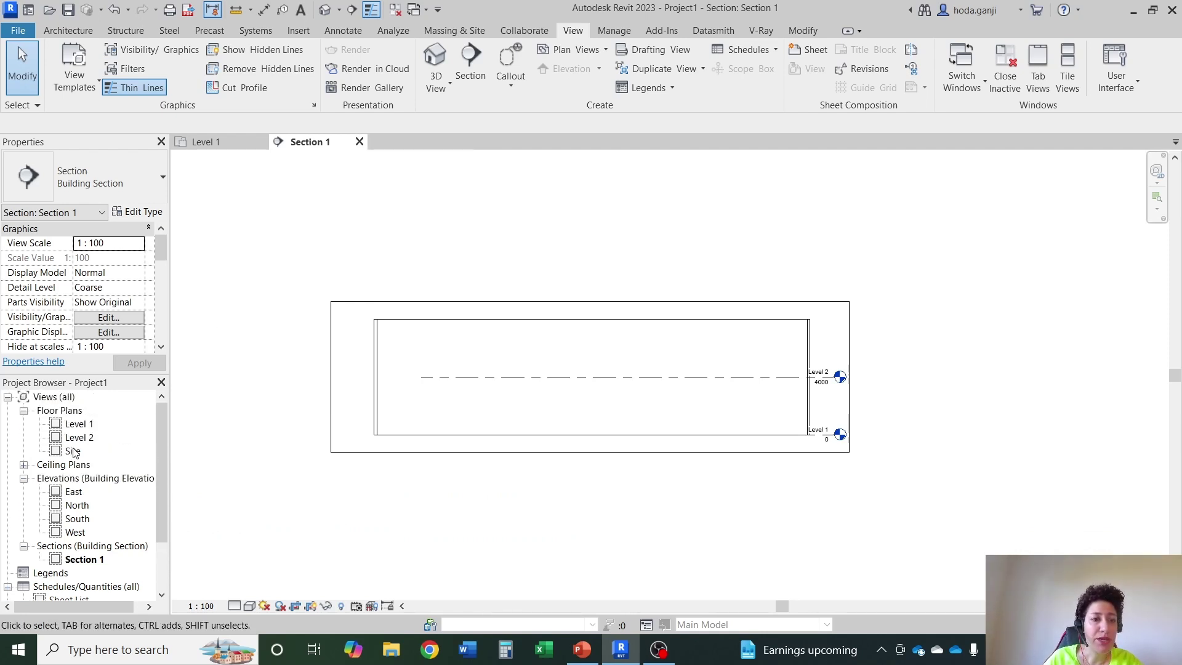
scroll(567, 287, "up", 1)
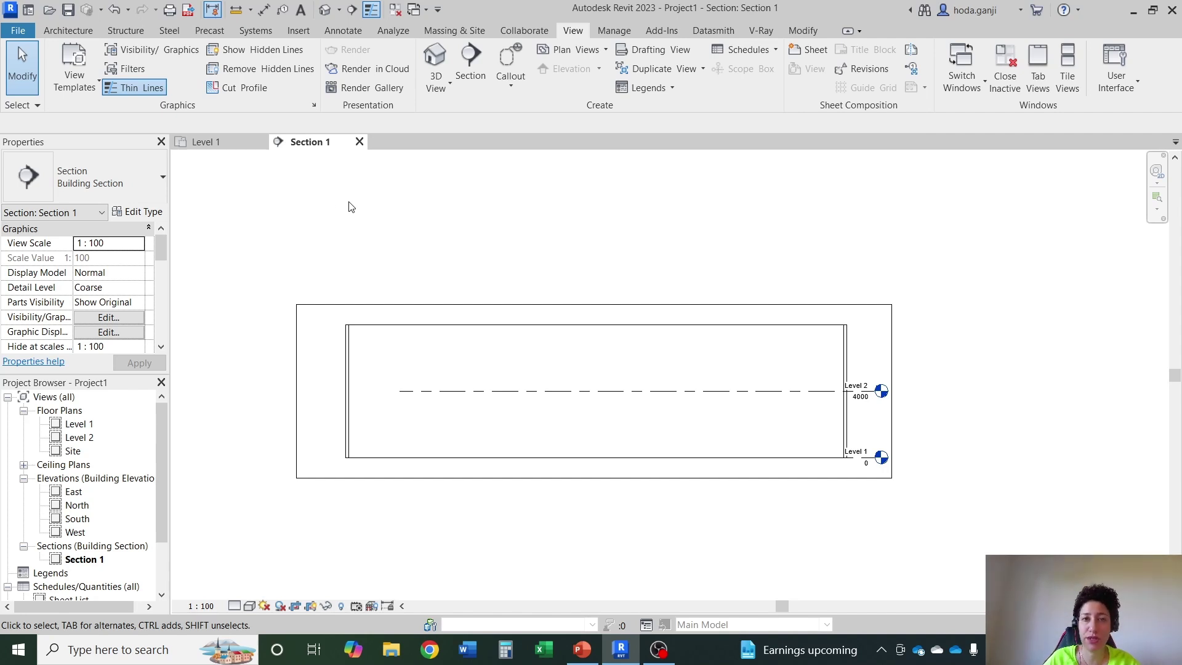
left_click(228, 141)
scroll(438, 342, "down", 5)
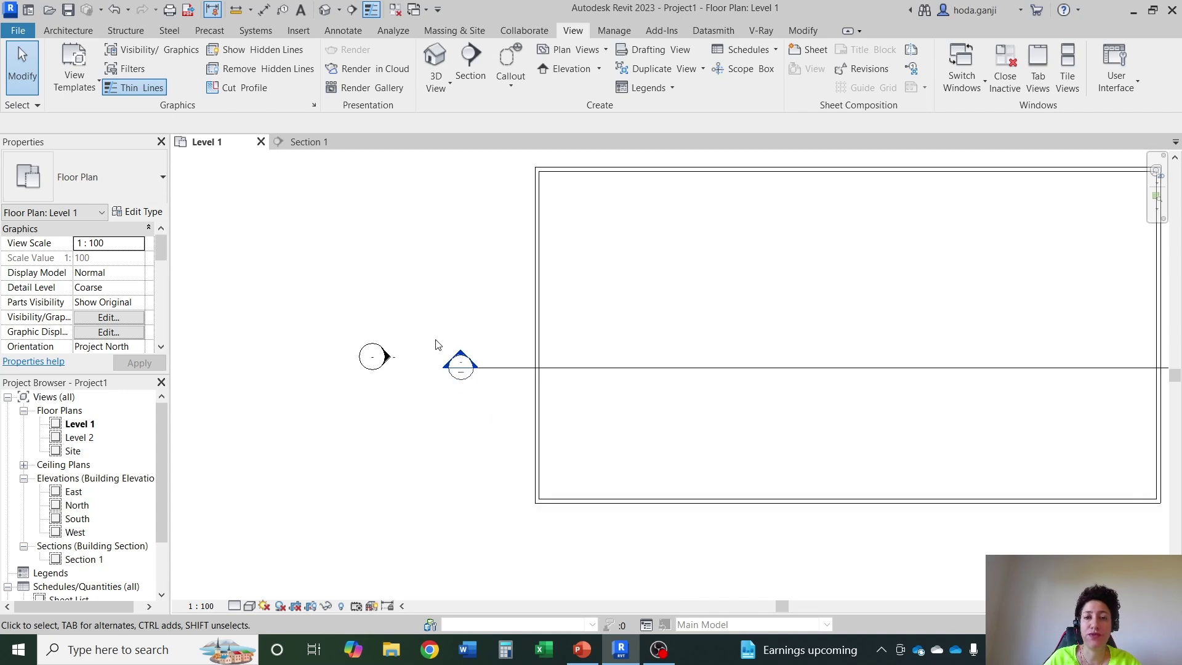
scroll(866, 247, "up", 1)
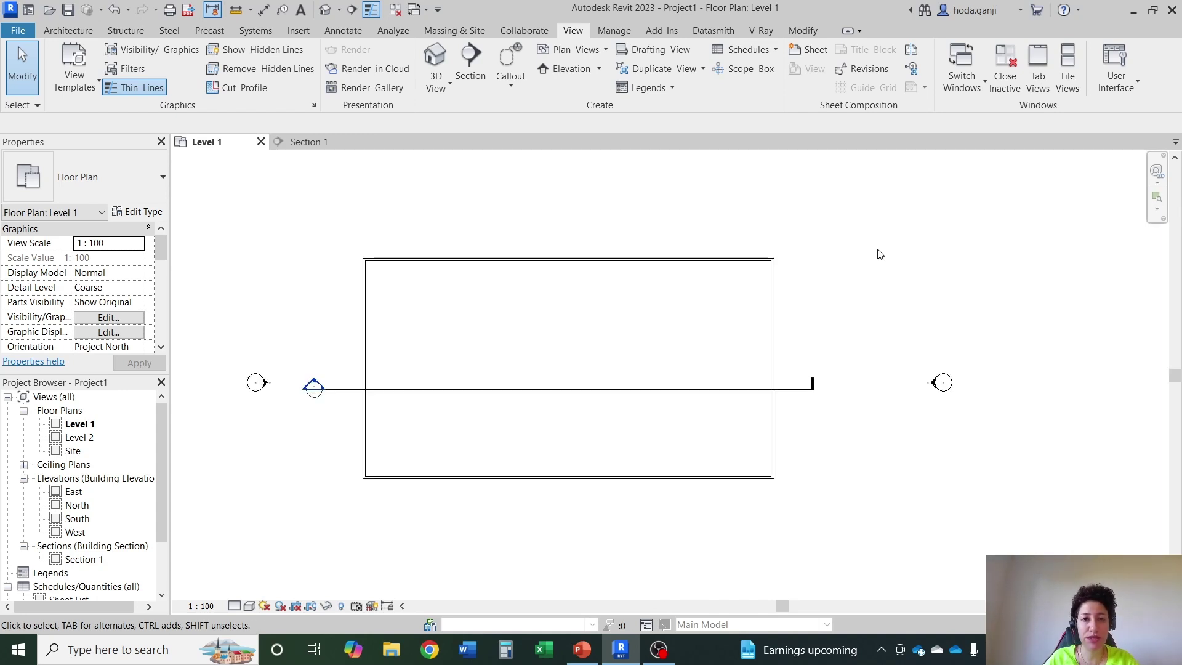
key("w")
key("t")
key("t")
key("w")
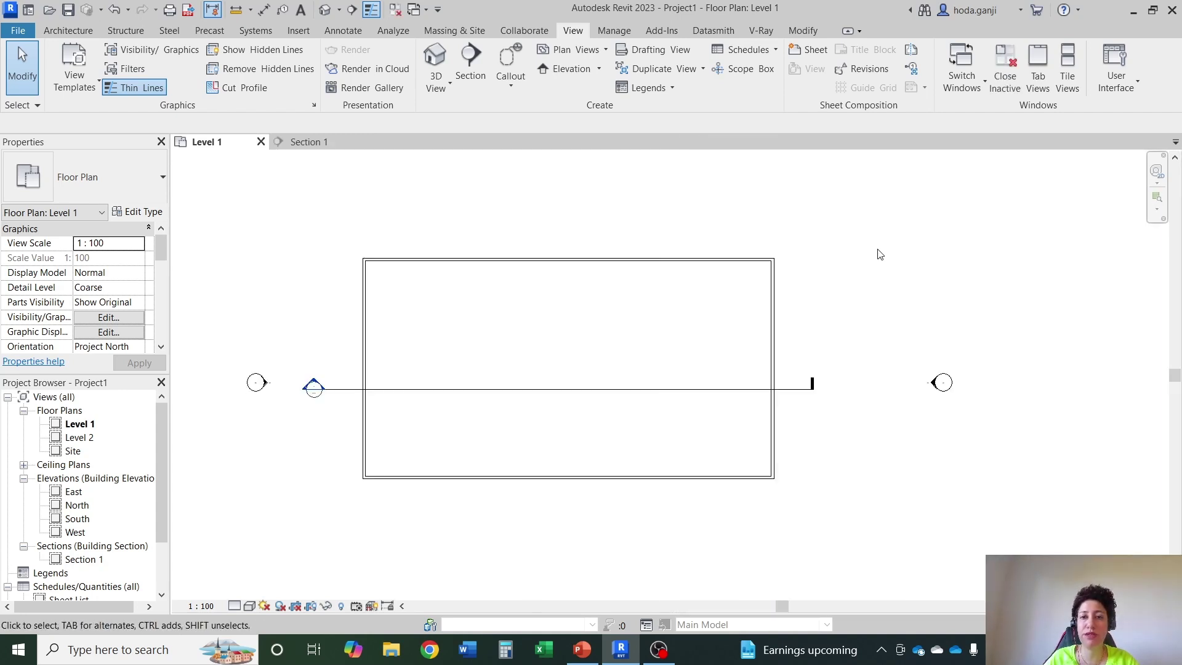
key("w")
key("t")
key("z")
key("f")
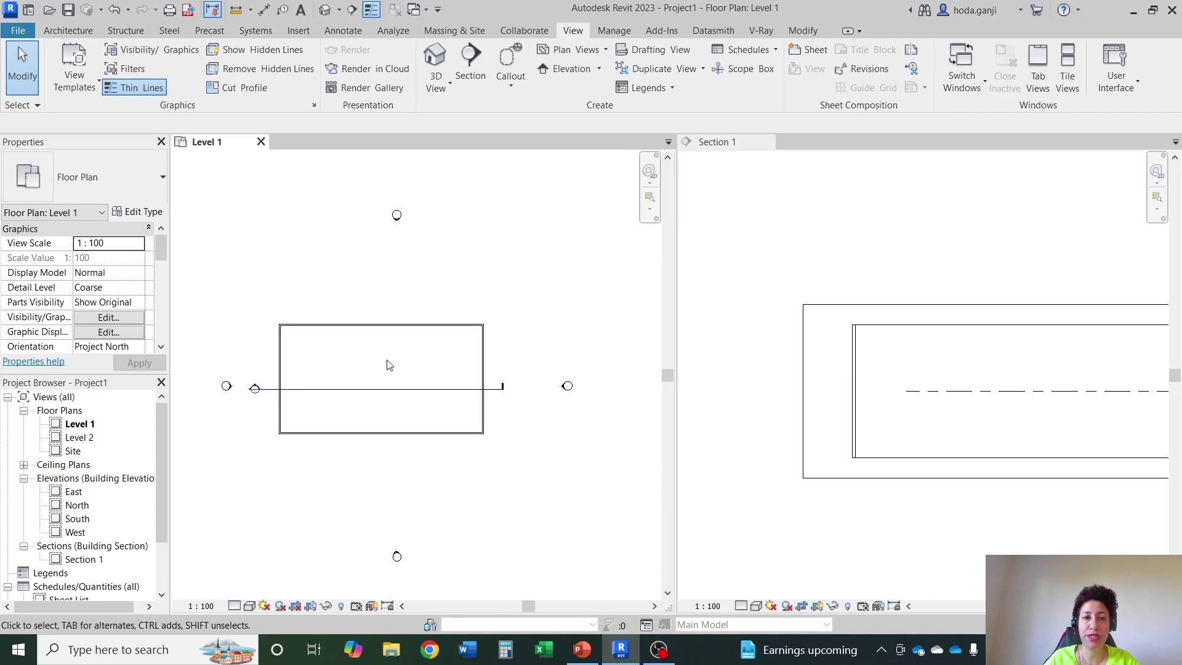
scroll(387, 364, "up", 1)
middle_click(716, 336)
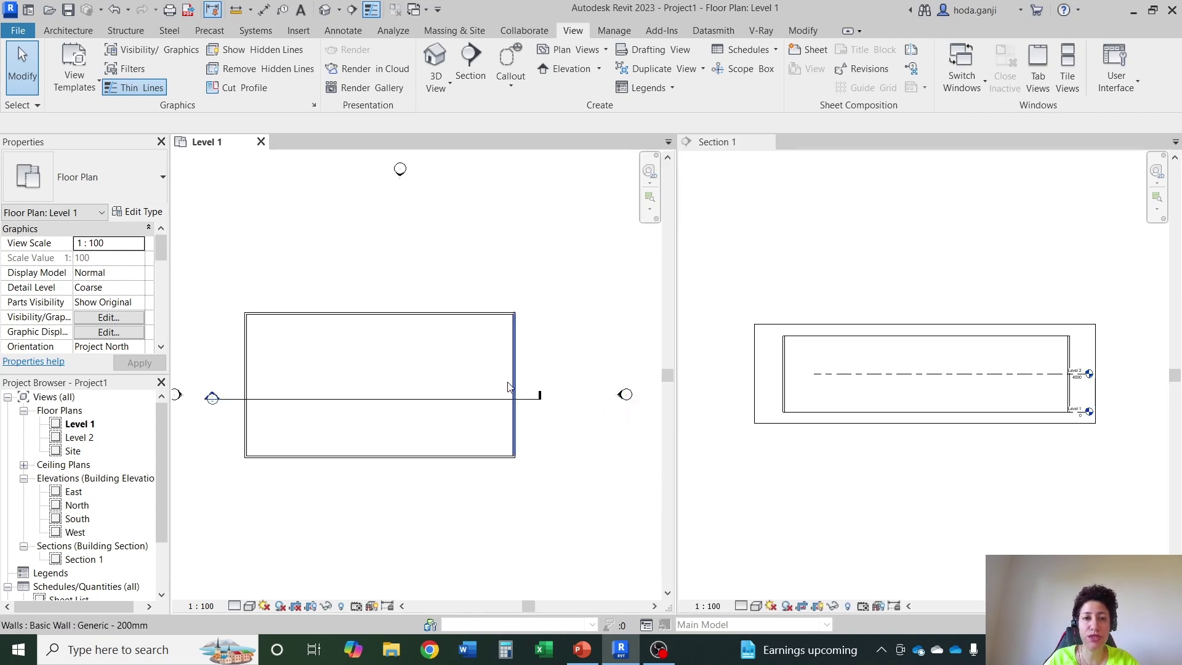
Place an M_Desk 1525 x 762mm desk inside the Level 1 walls, then tab the views.
left_click(68, 30)
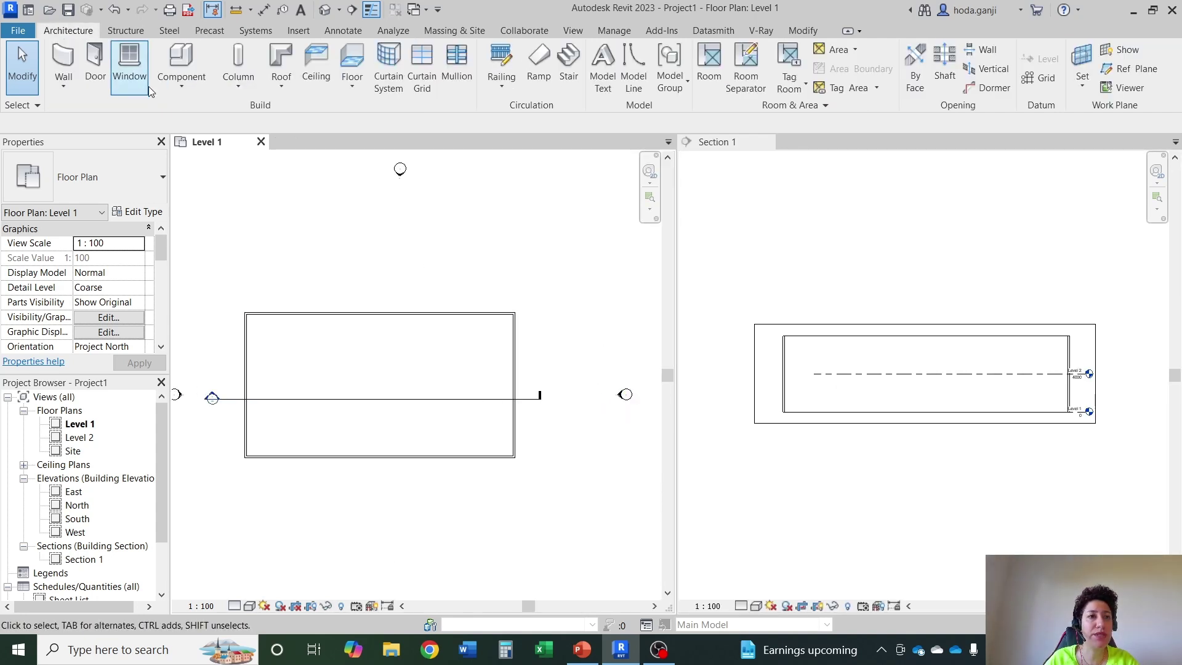
left_click(186, 66)
left_click(389, 400)
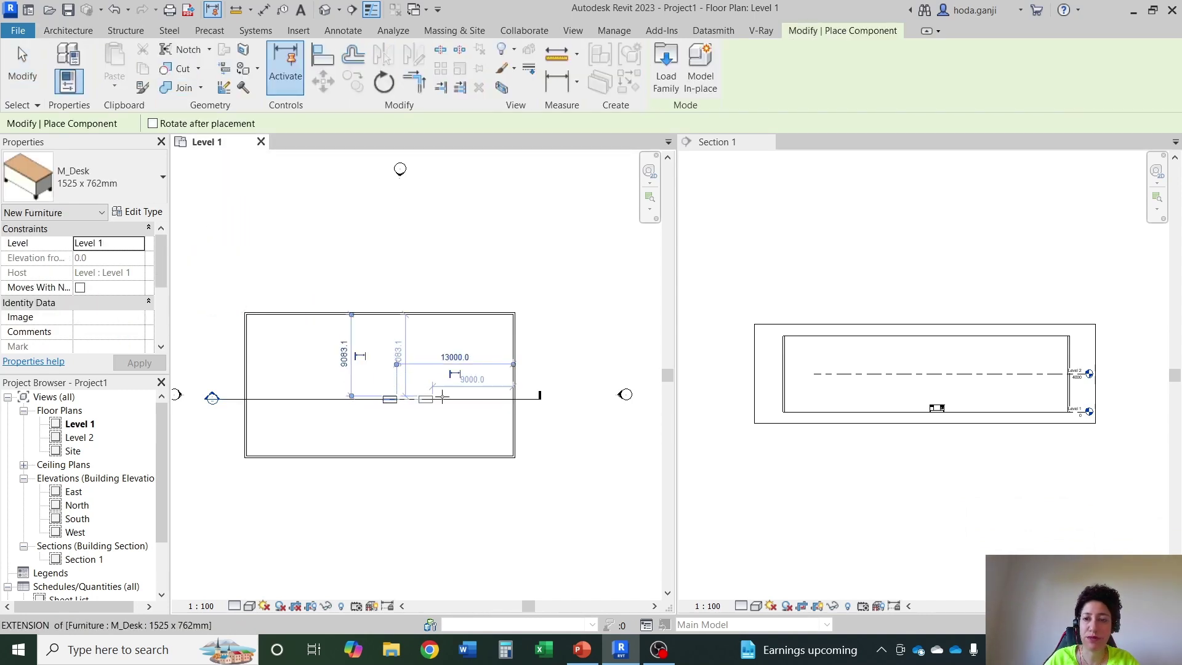
key("Escape")
key("Escape")
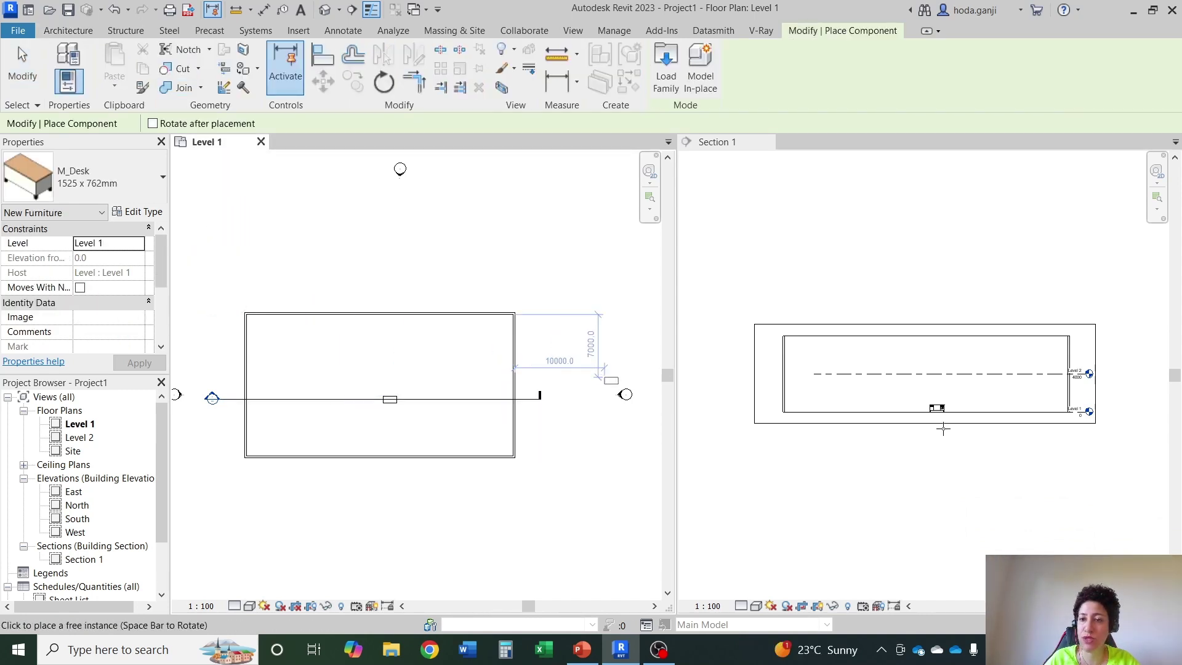
scroll(939, 410, "up", 5)
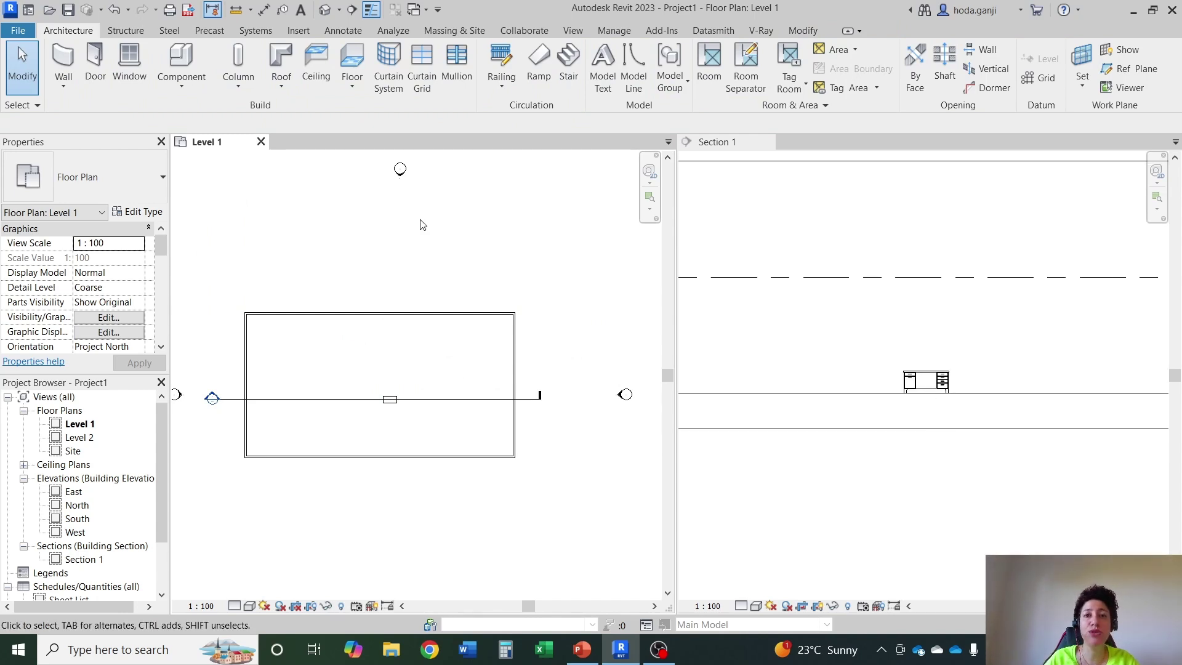
key("t")
key("w")
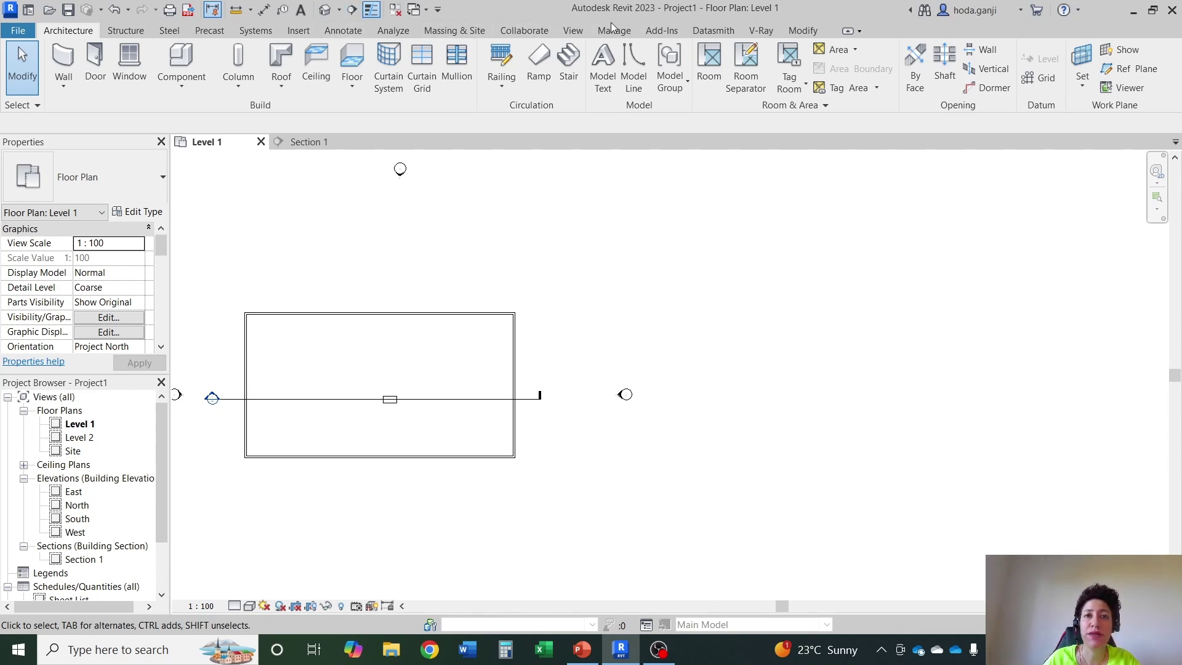
left_click(573, 30)
left_click(1135, 86)
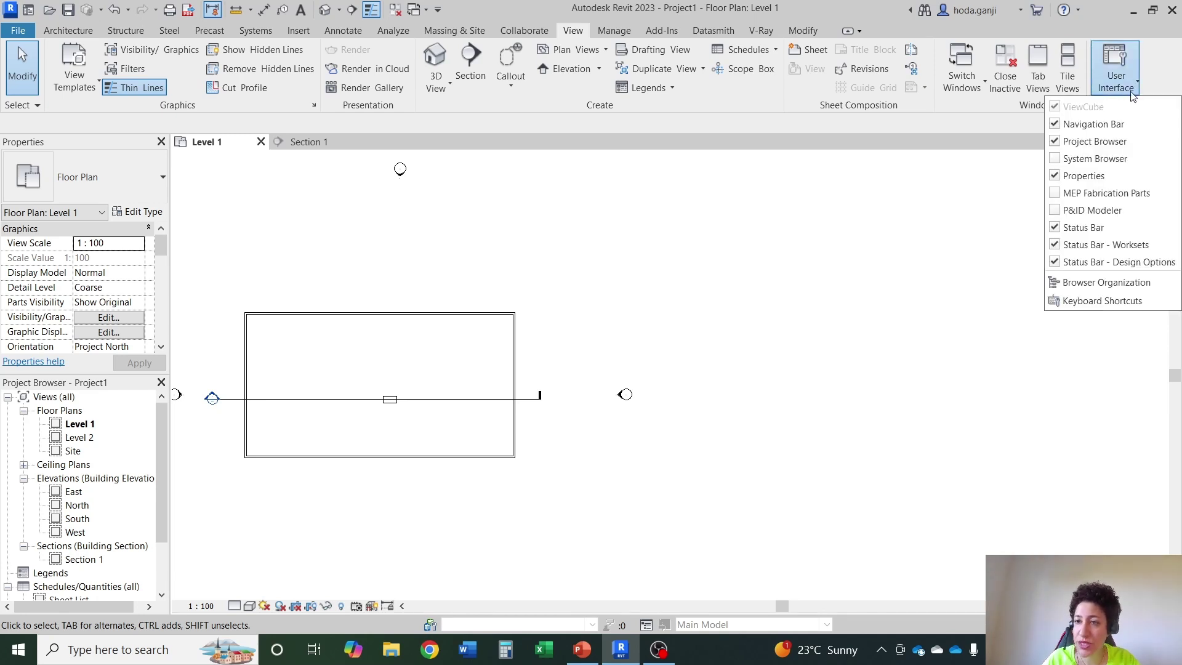
left_click(1114, 301)
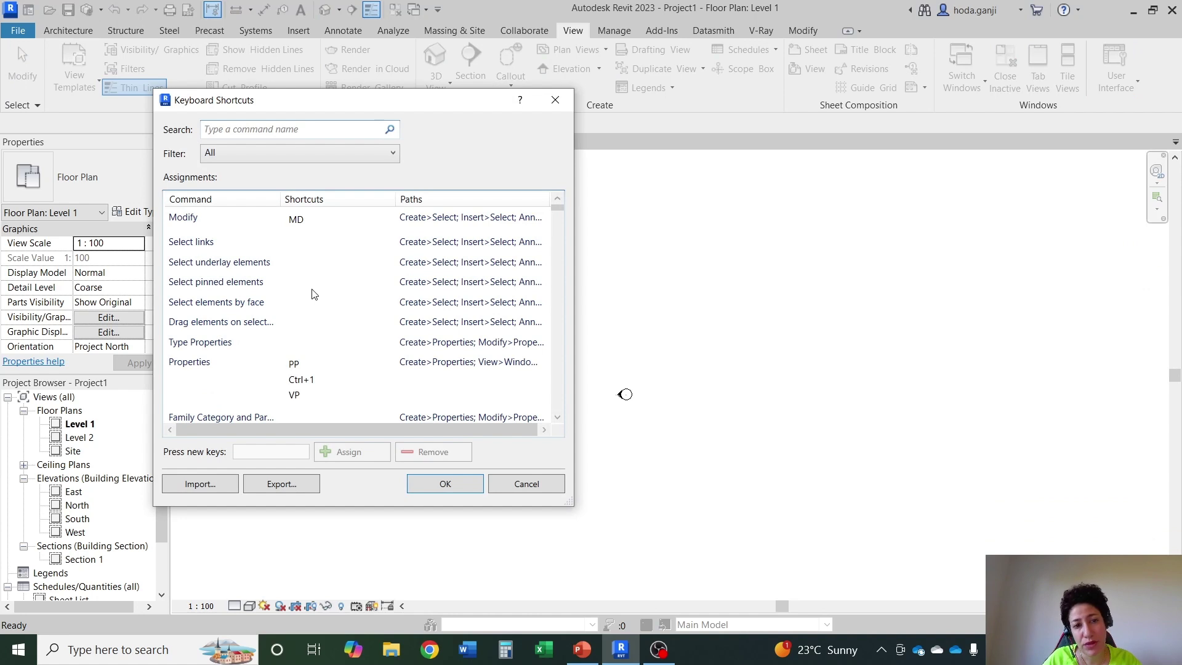
scroll(314, 294, "down", 5)
scroll(314, 294, "up", 5)
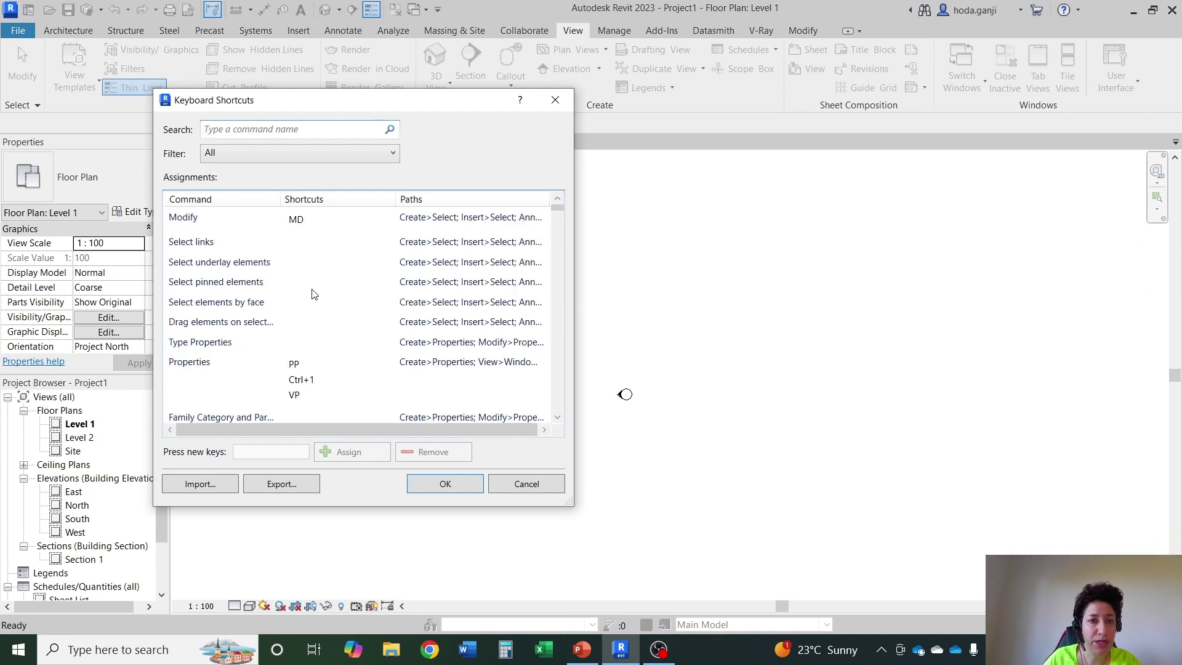
scroll(314, 294, "down", 10)
scroll(314, 294, "down", 1)
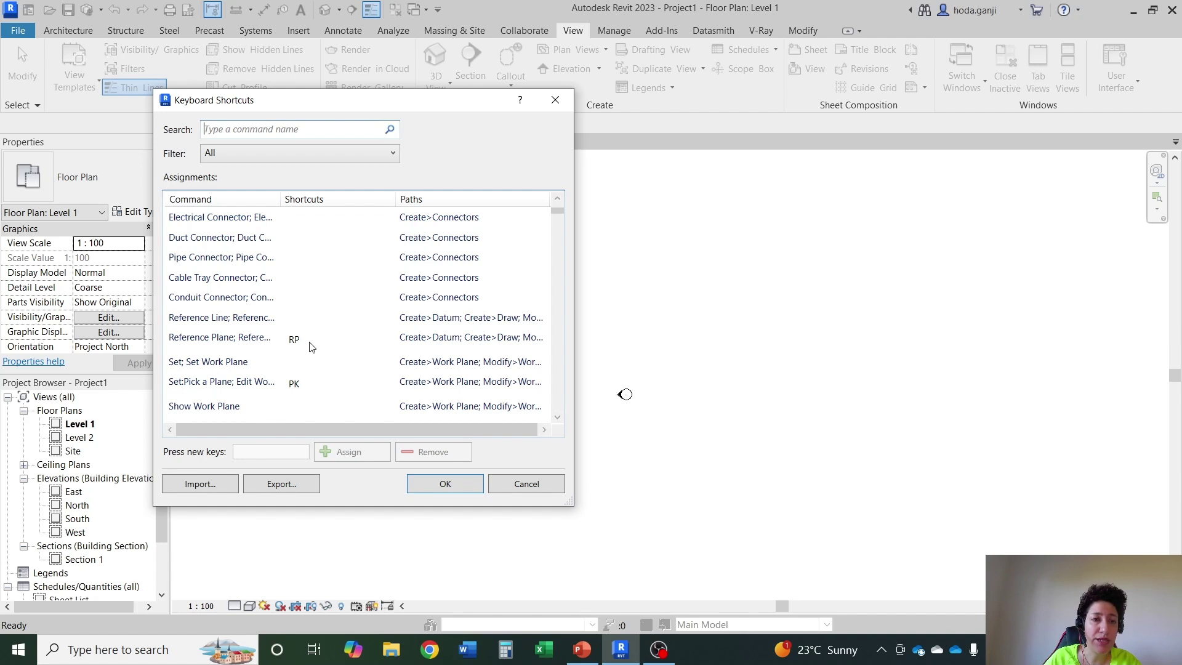
scroll(308, 344, "down", 10)
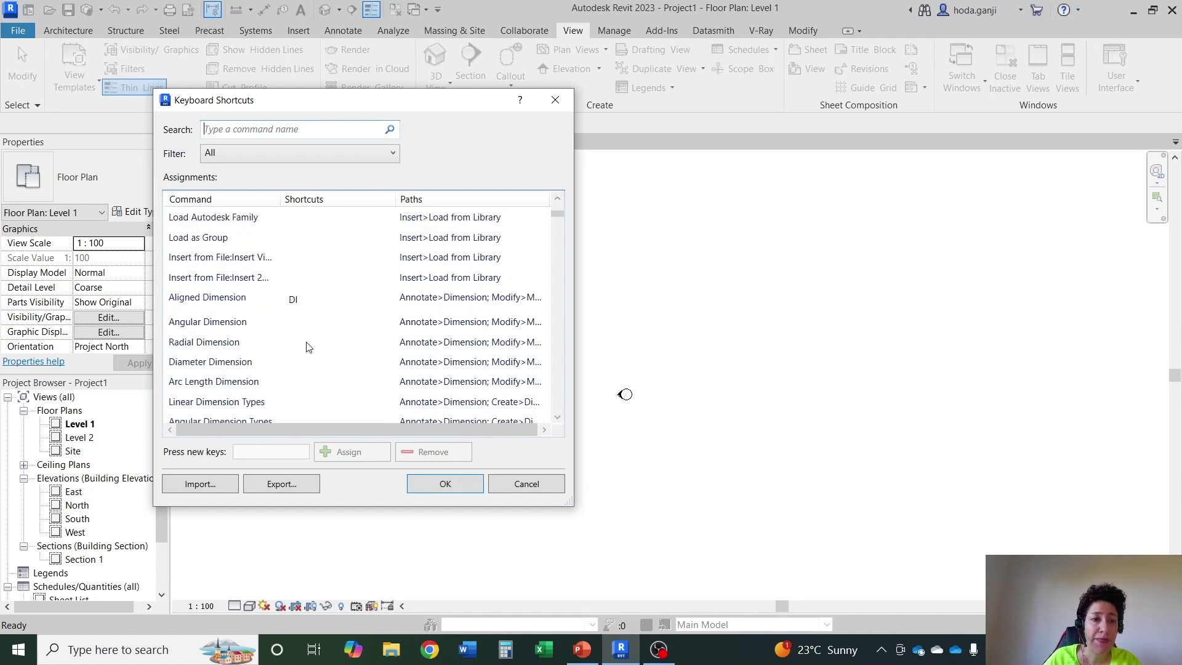
scroll(292, 329, "up", 3)
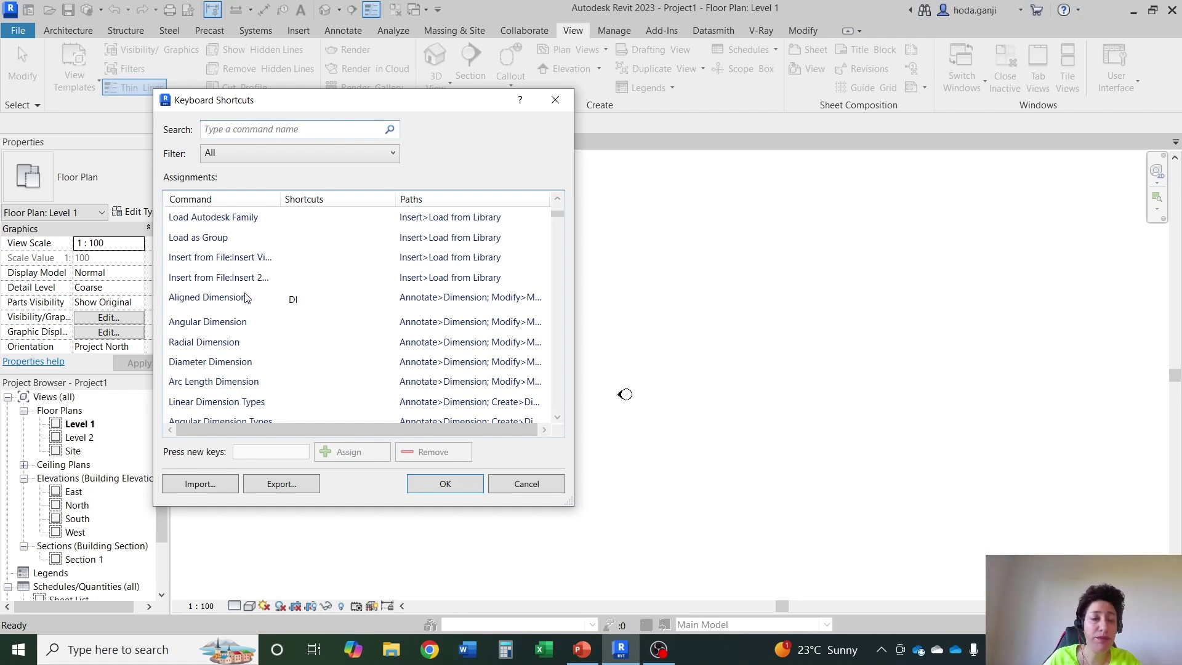
scroll(313, 307, "down", 8)
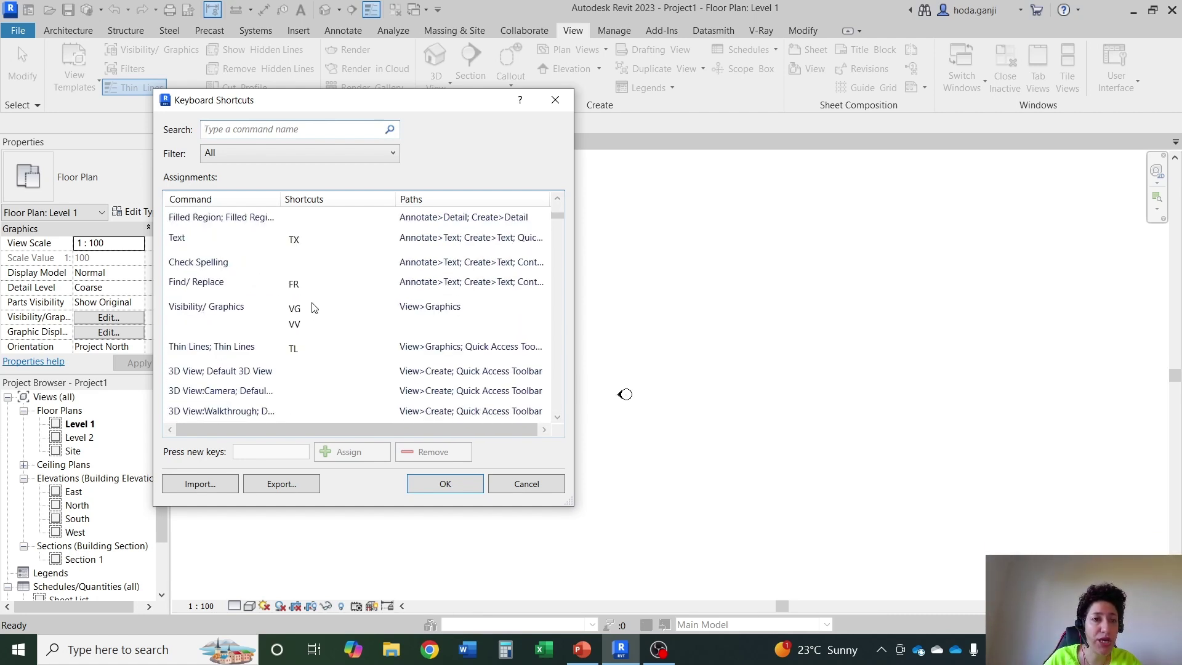
scroll(313, 306, "down", 1)
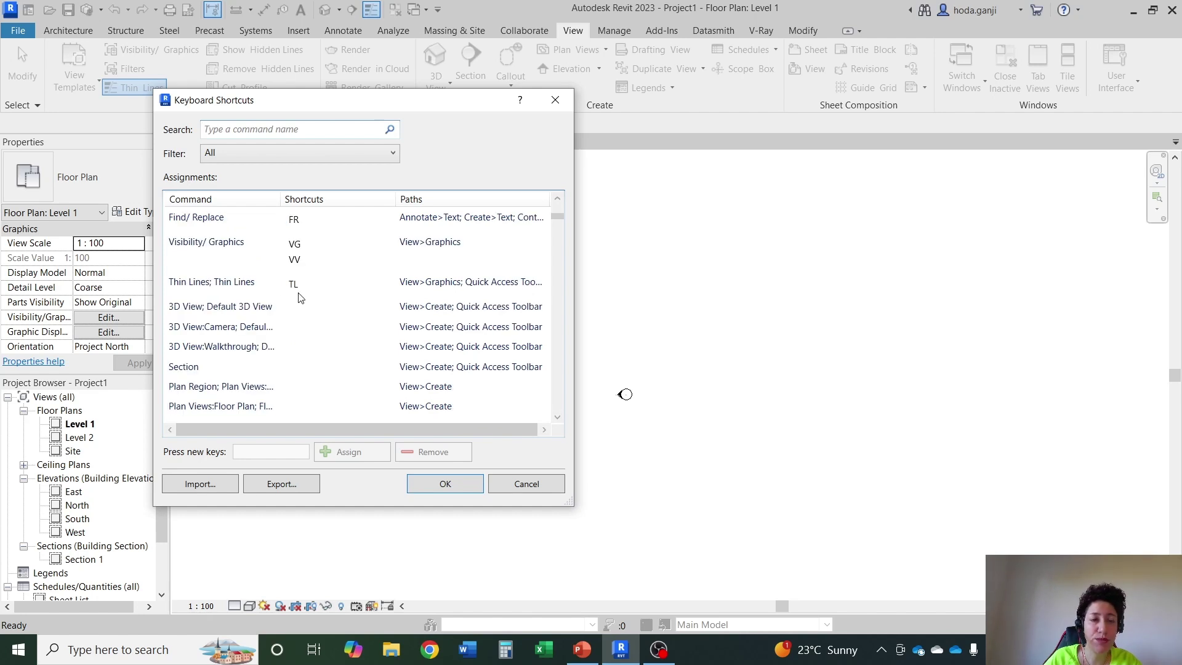
scroll(298, 298, "down", 2)
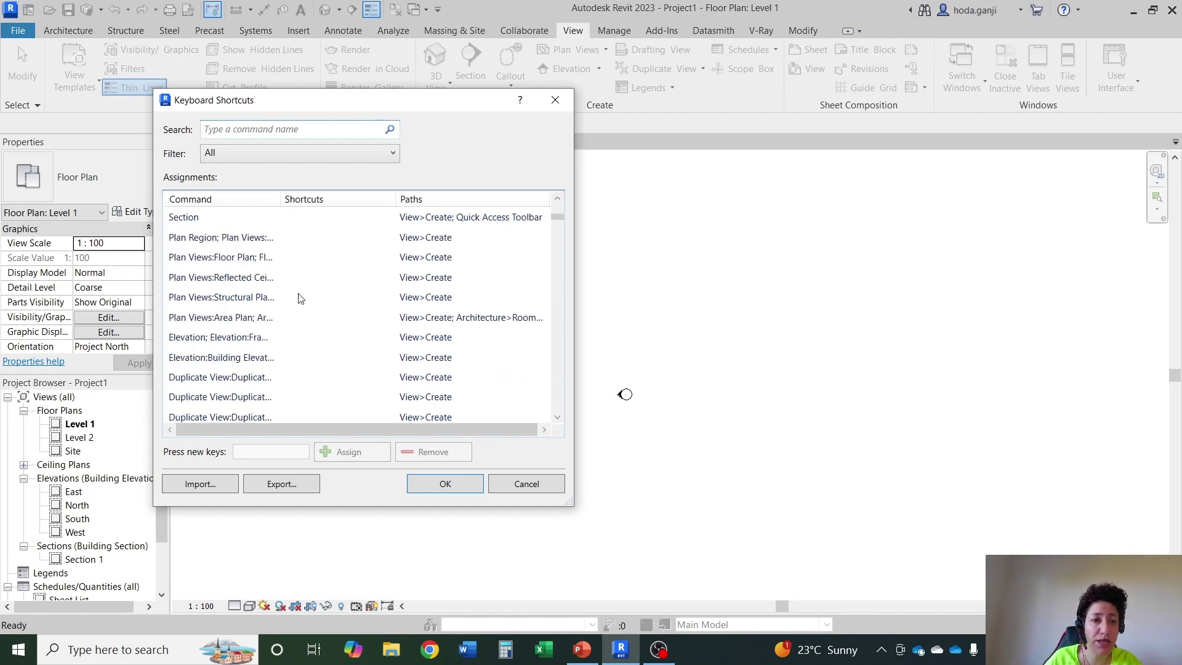
scroll(298, 298, "up", 2)
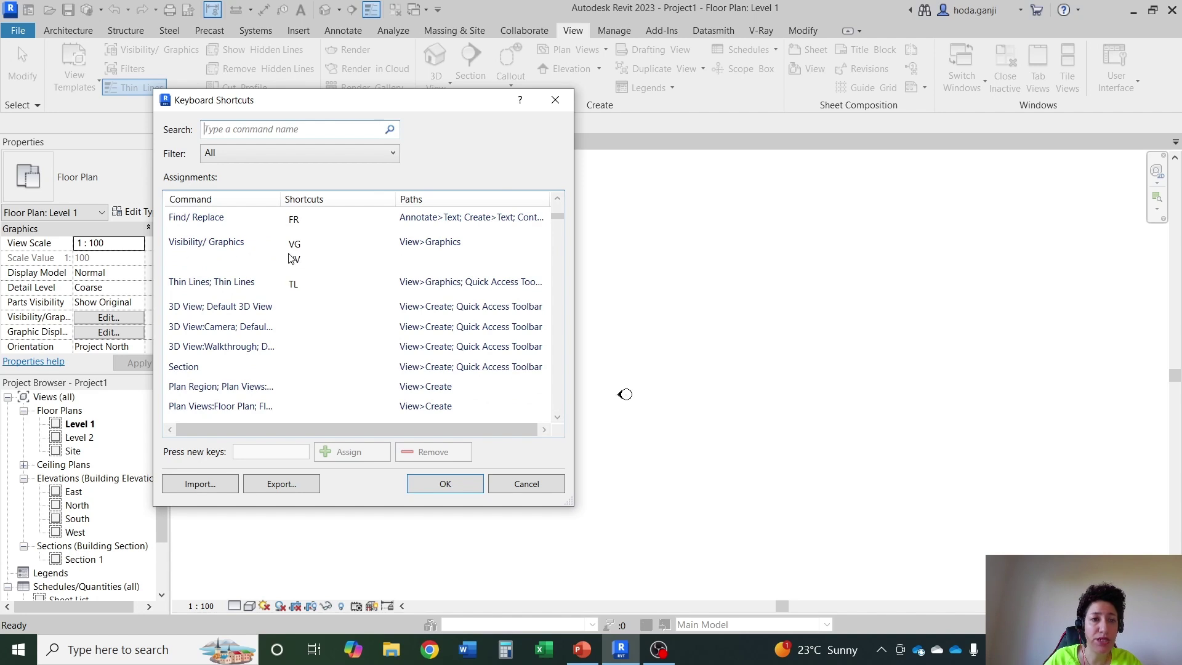
scroll(313, 311, "down", 6)
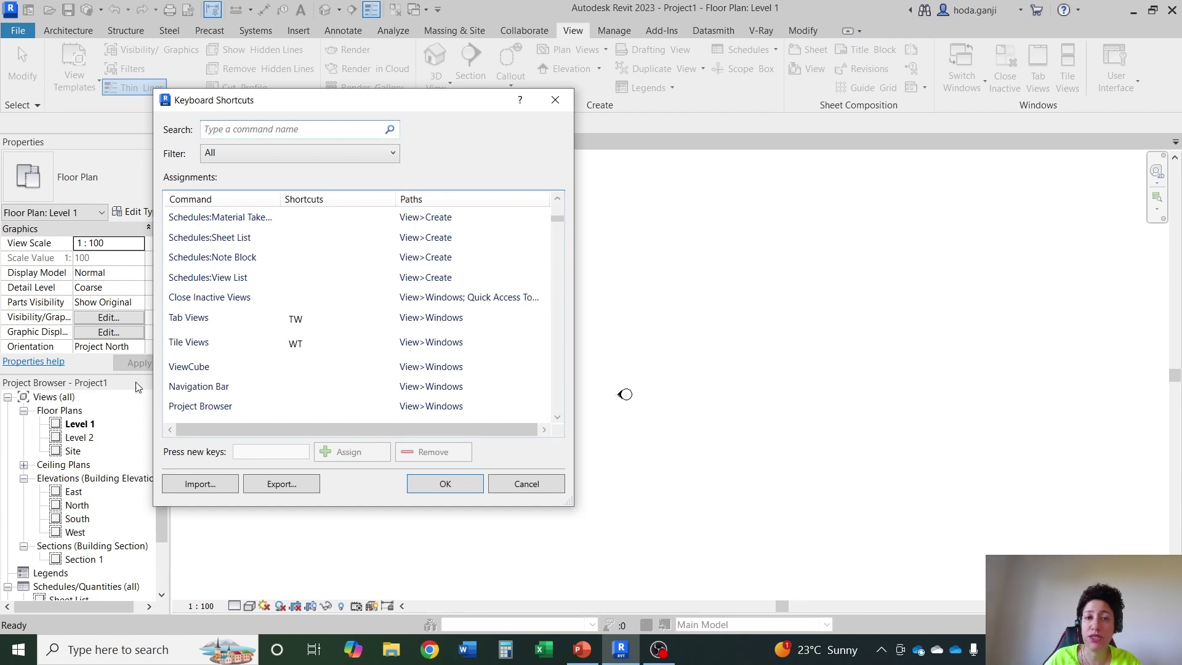
scroll(315, 359, "down", 3)
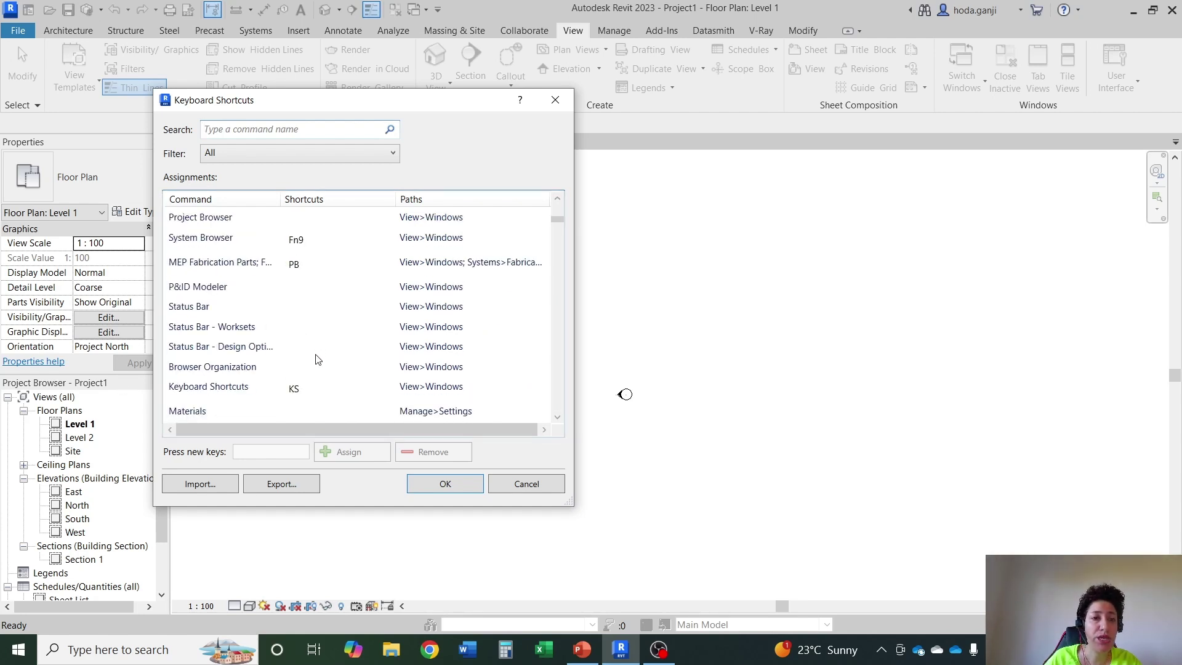
scroll(319, 357, "down", 6)
scroll(274, 299, "up", 4)
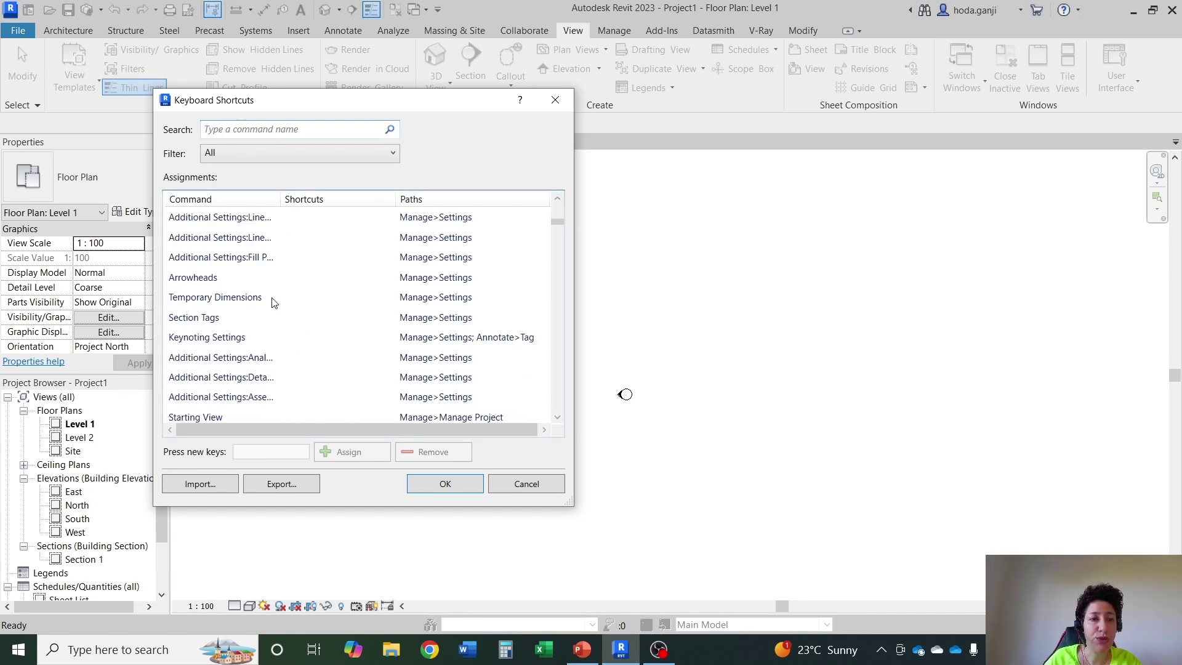
scroll(286, 308, "up", 2)
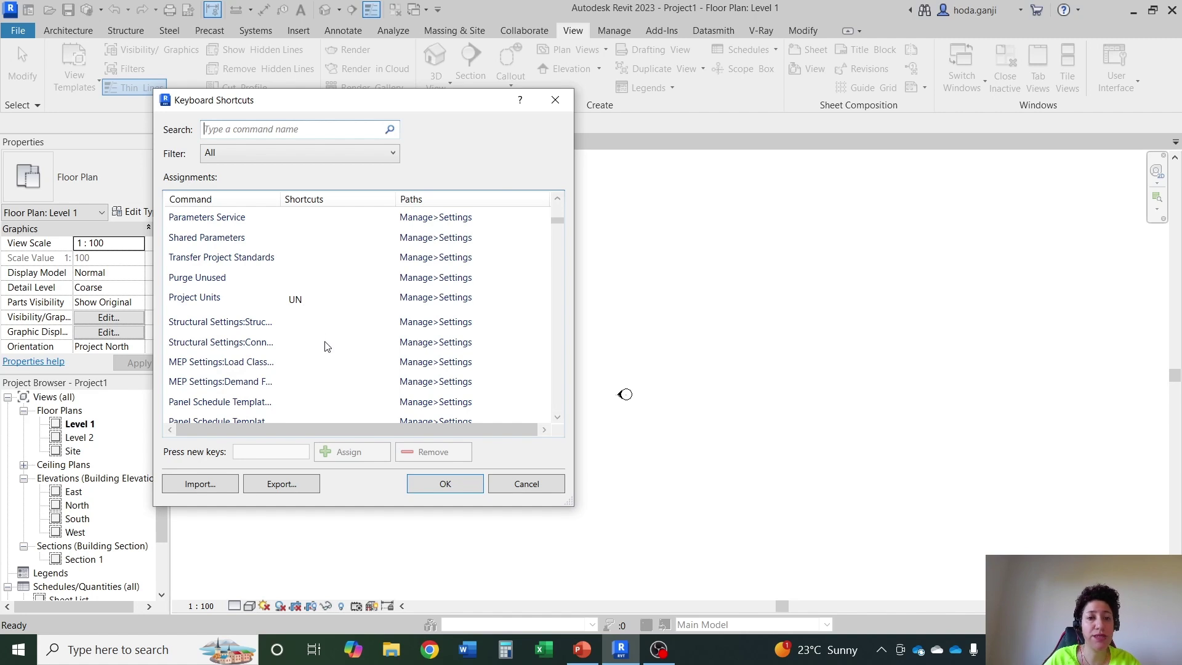
scroll(326, 347, "down", 10)
left_click(527, 484)
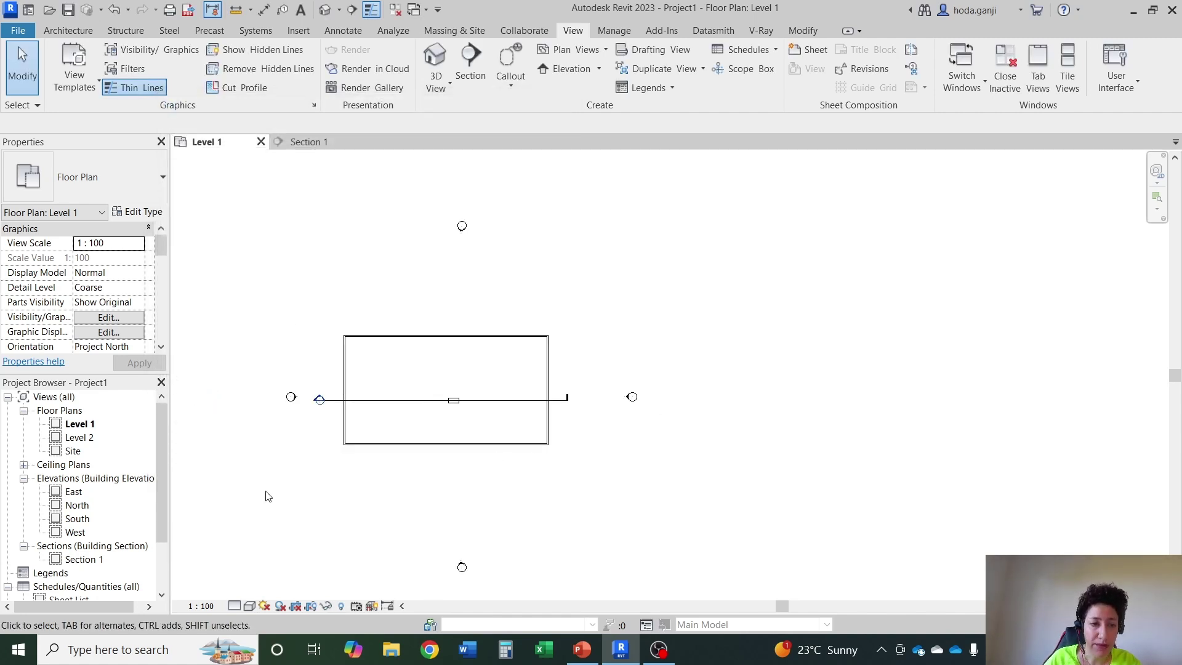
Set the Level 1 plan to Fine detail, changing scale to 1:200 and back to 1:100.
scroll(317, 434, "up", 3)
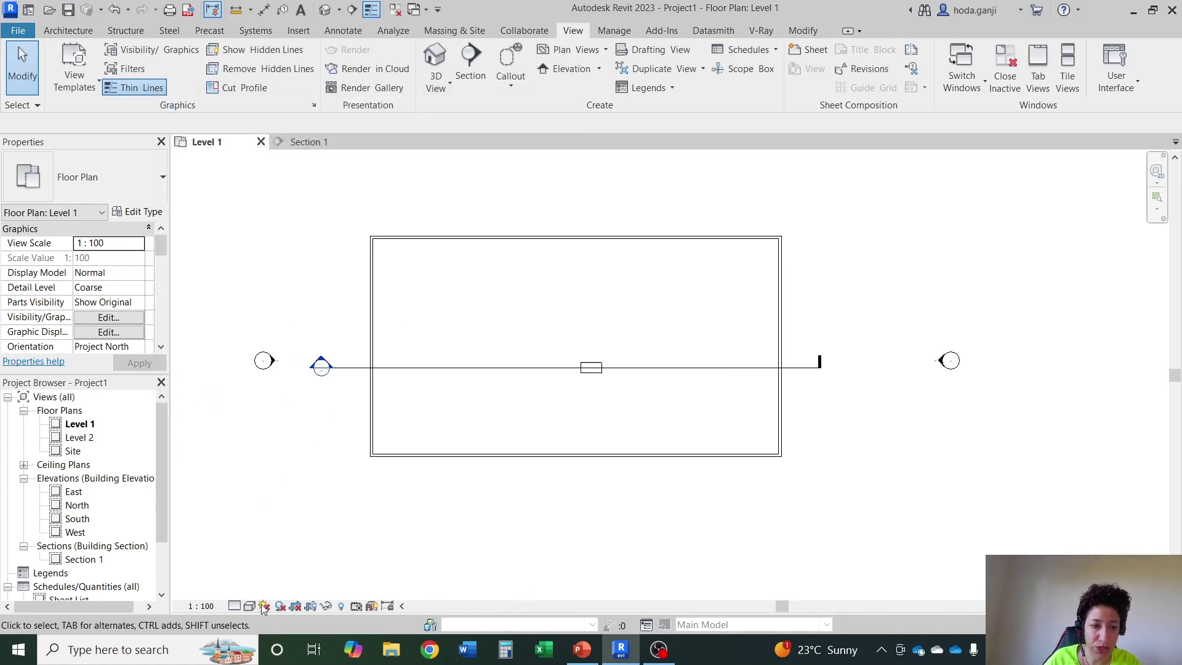
scroll(465, 301, "up", 2)
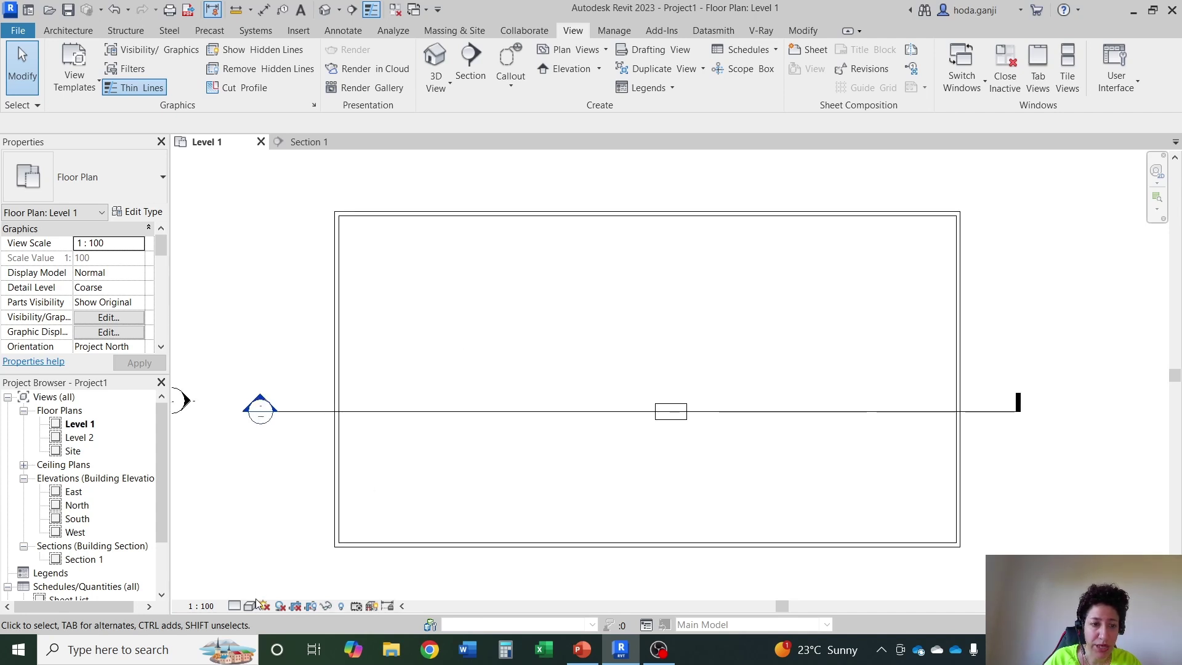
left_click(214, 607)
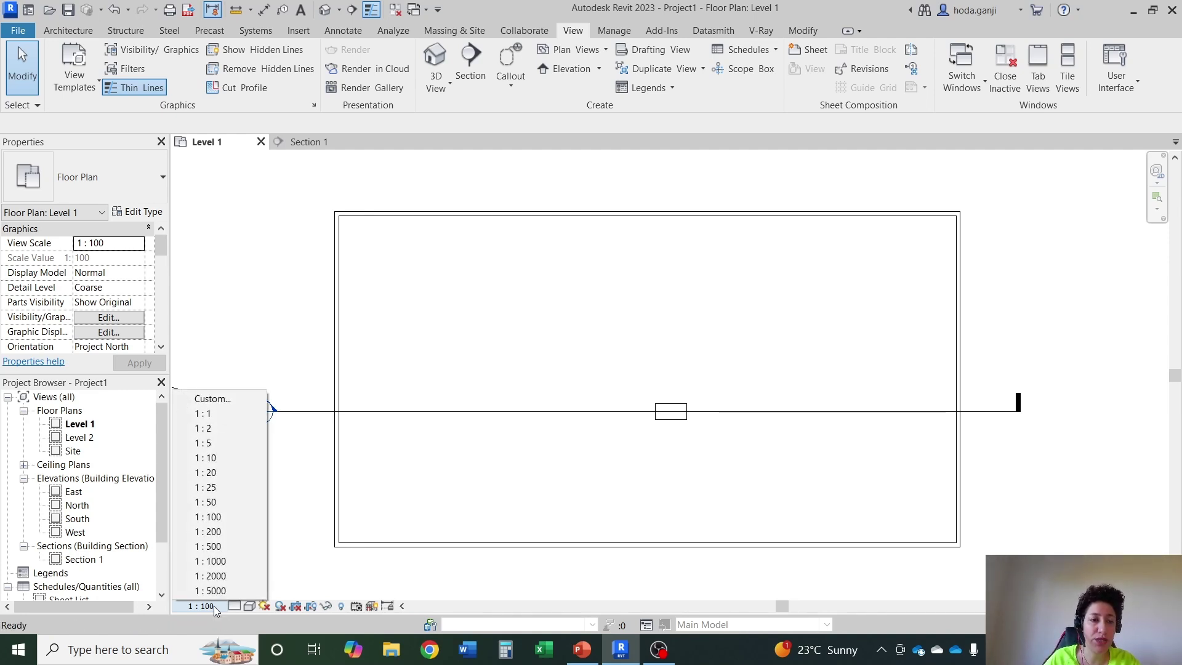
left_click(240, 531)
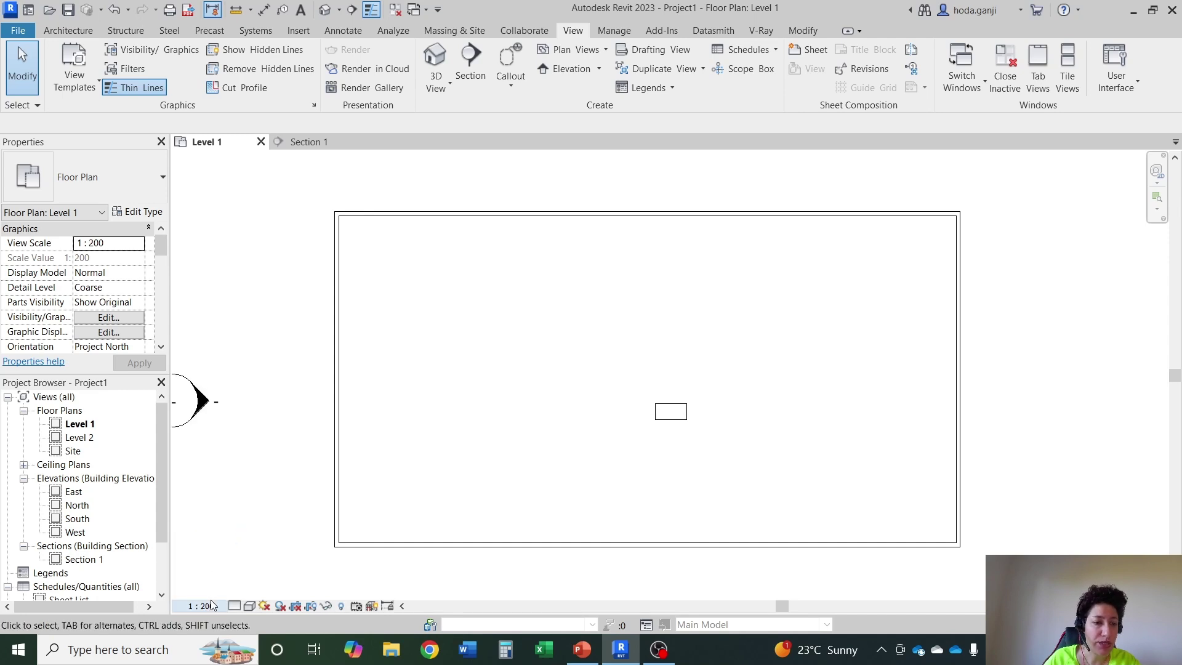
left_click(204, 606)
left_click(225, 517)
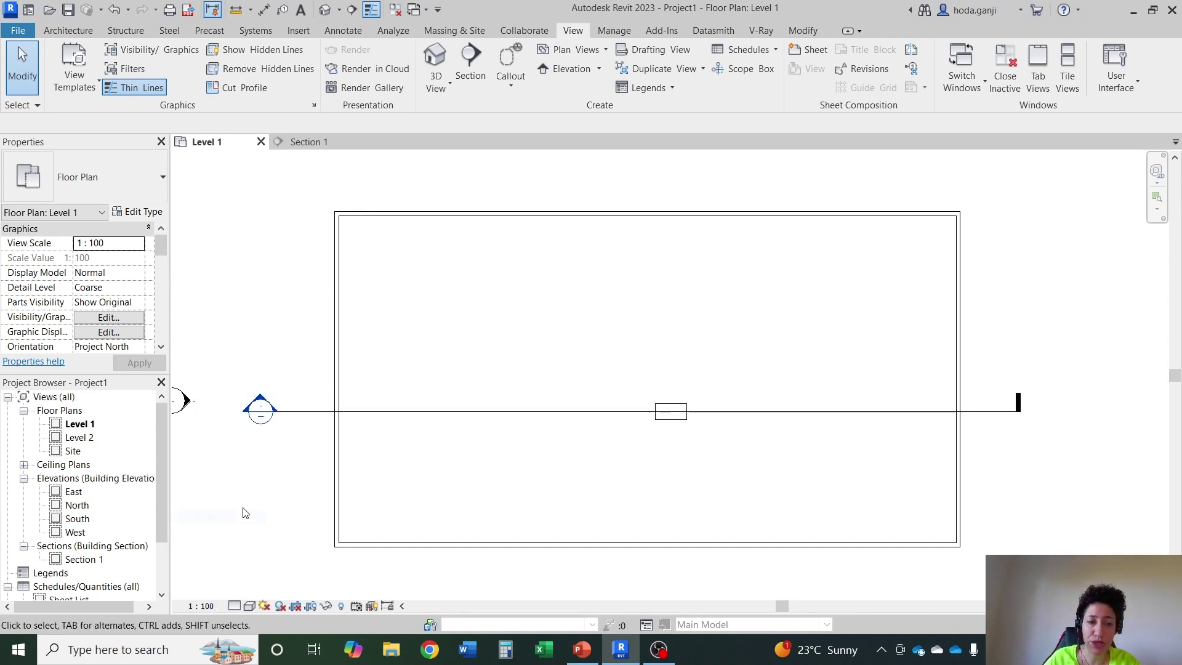
left_click(234, 607)
left_click(249, 591)
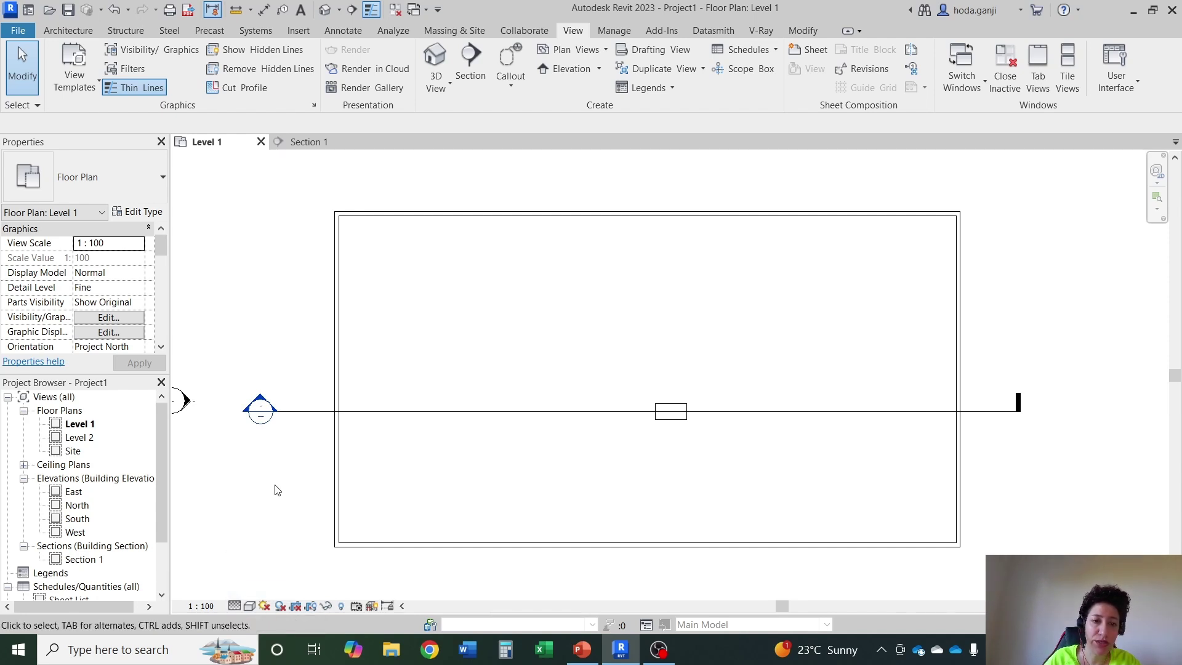
scroll(316, 431, "up", 2)
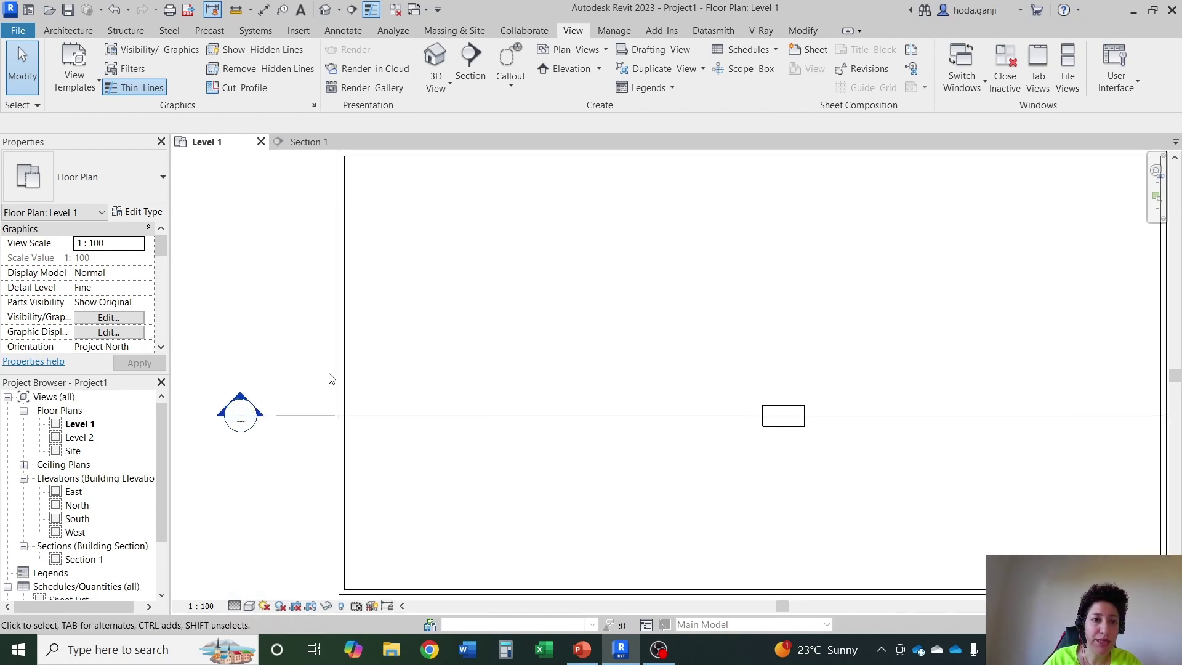
Change the left wall's type to Exterior - Render on Brick on Block.
left_click(346, 340)
left_click(92, 178)
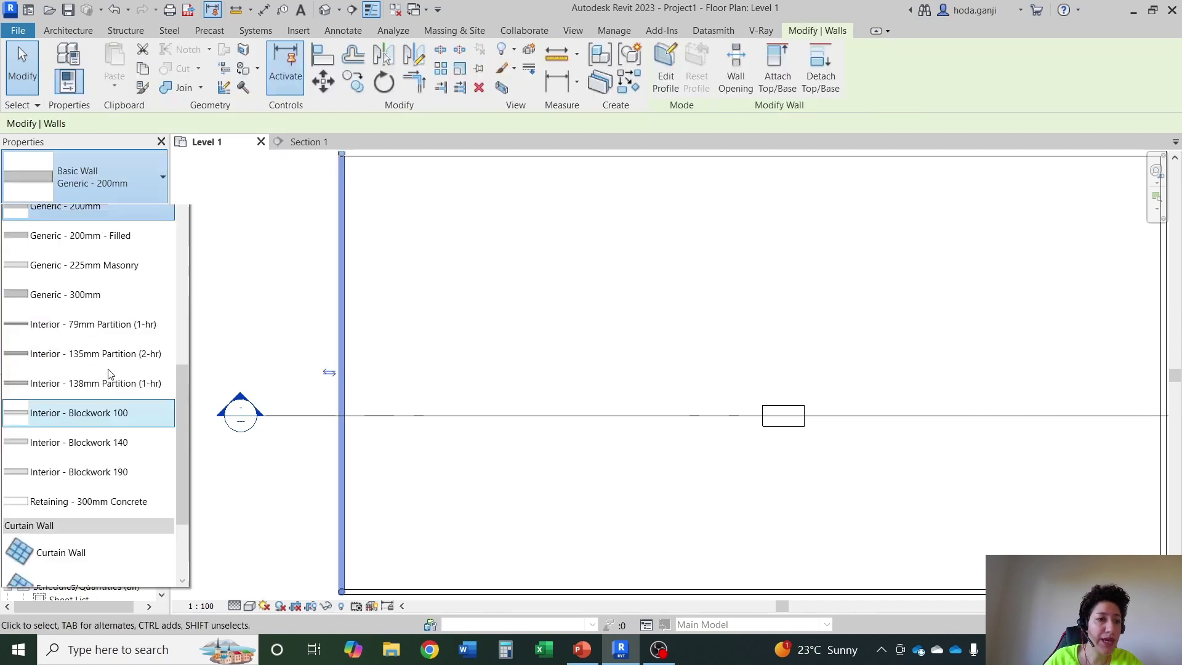
scroll(106, 437, "up", 5)
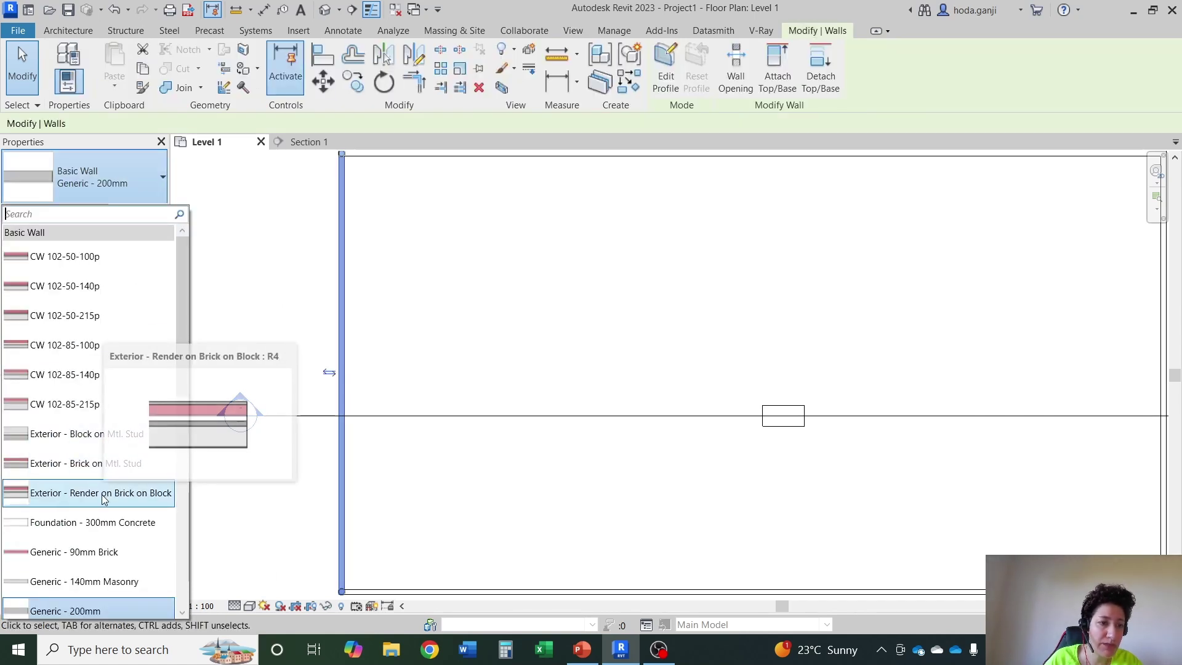
left_click(123, 493)
left_click(262, 501)
scroll(265, 511, "up", 1)
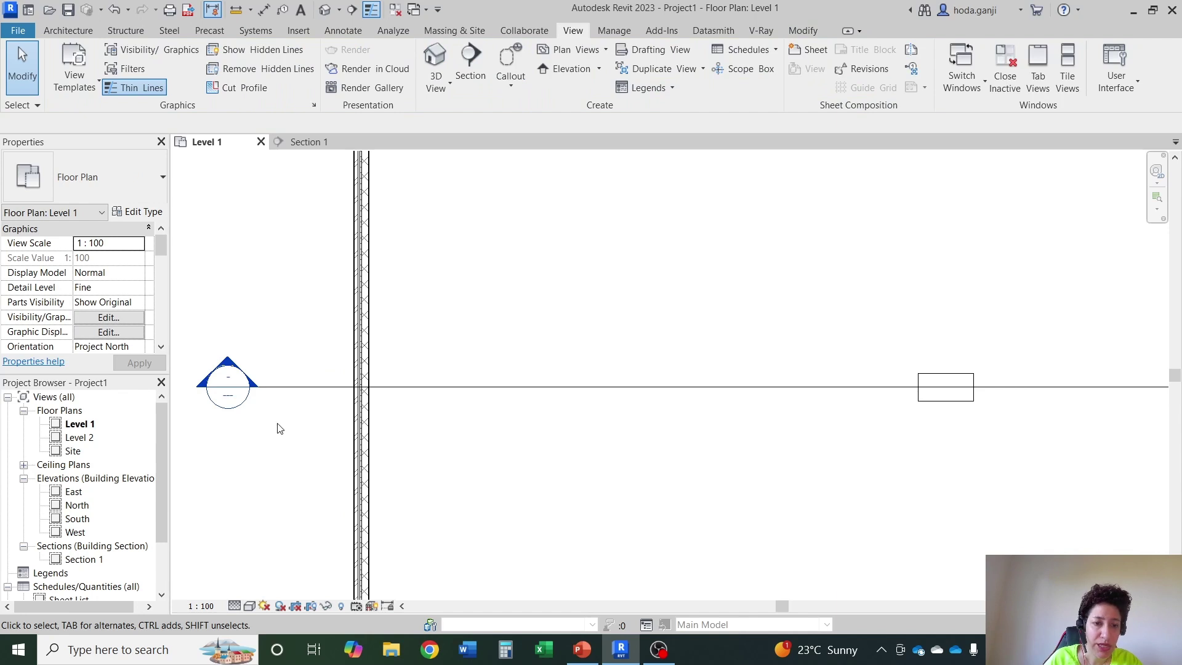
scroll(277, 425, "down", 3)
scroll(314, 539, "up", 5)
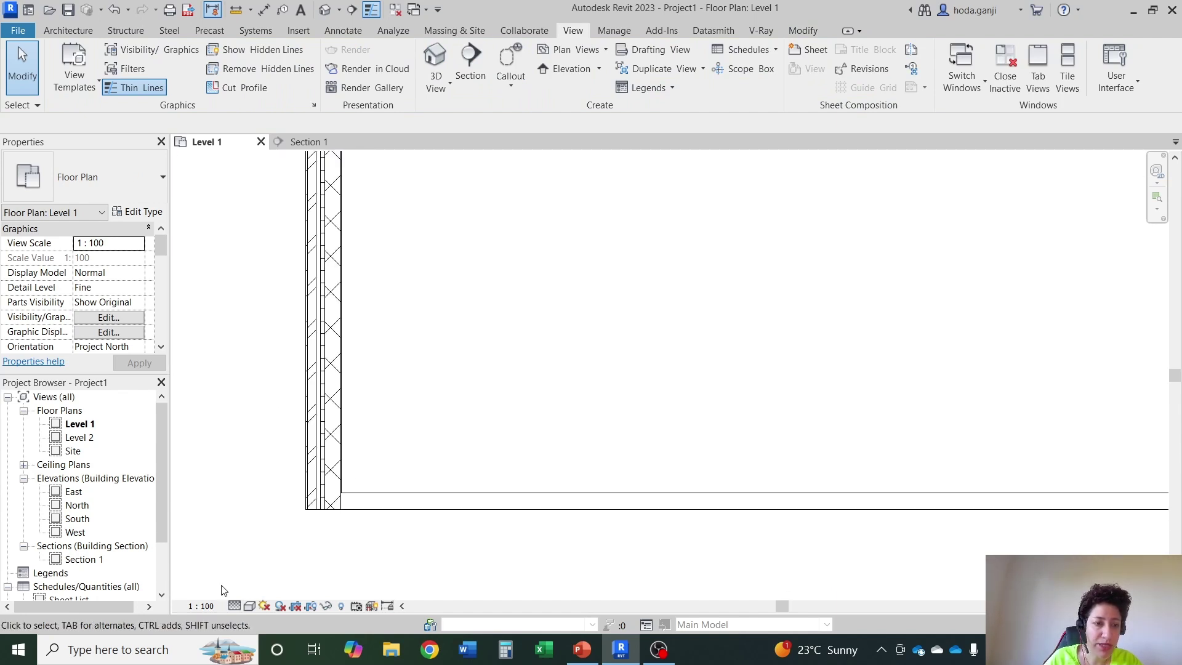
Compare the plan at Coarse, Medium and Fine detail levels.
left_click(242, 609)
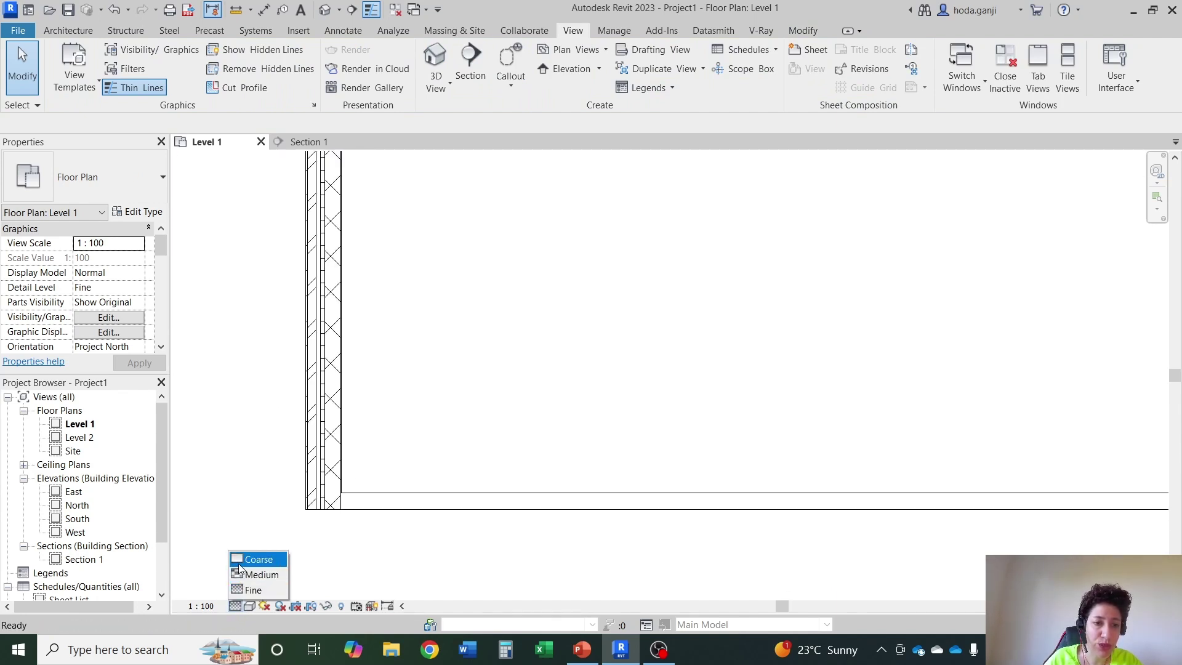
left_click(243, 556)
left_click(234, 608)
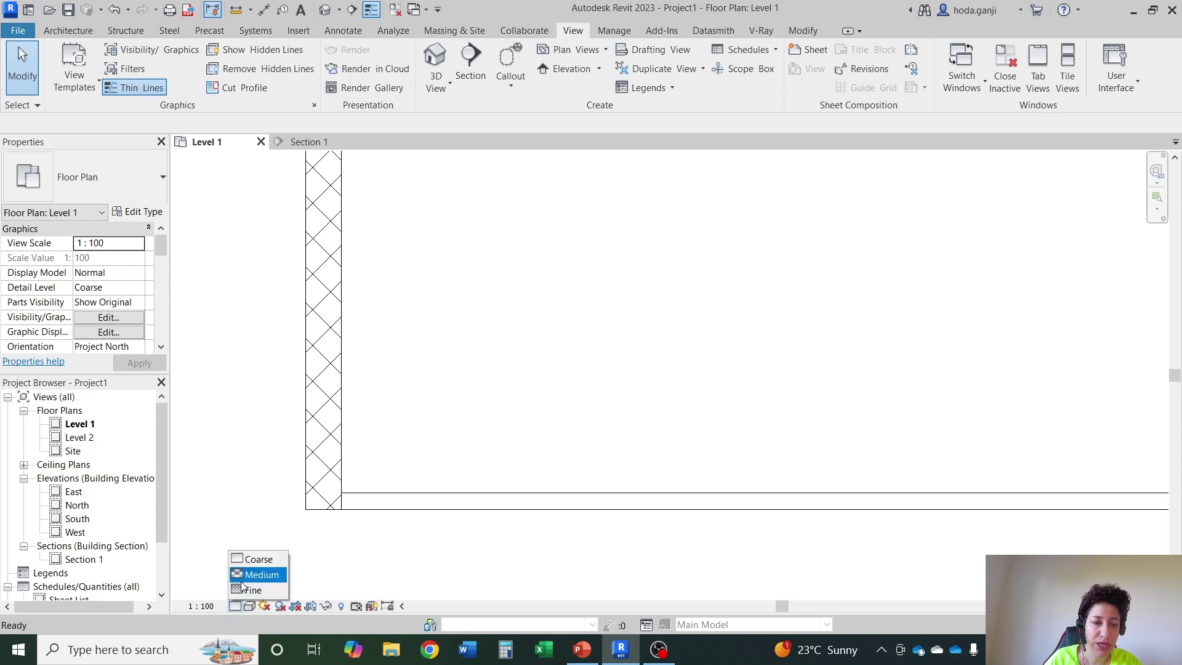
left_click(259, 574)
left_click(237, 608)
left_click(254, 590)
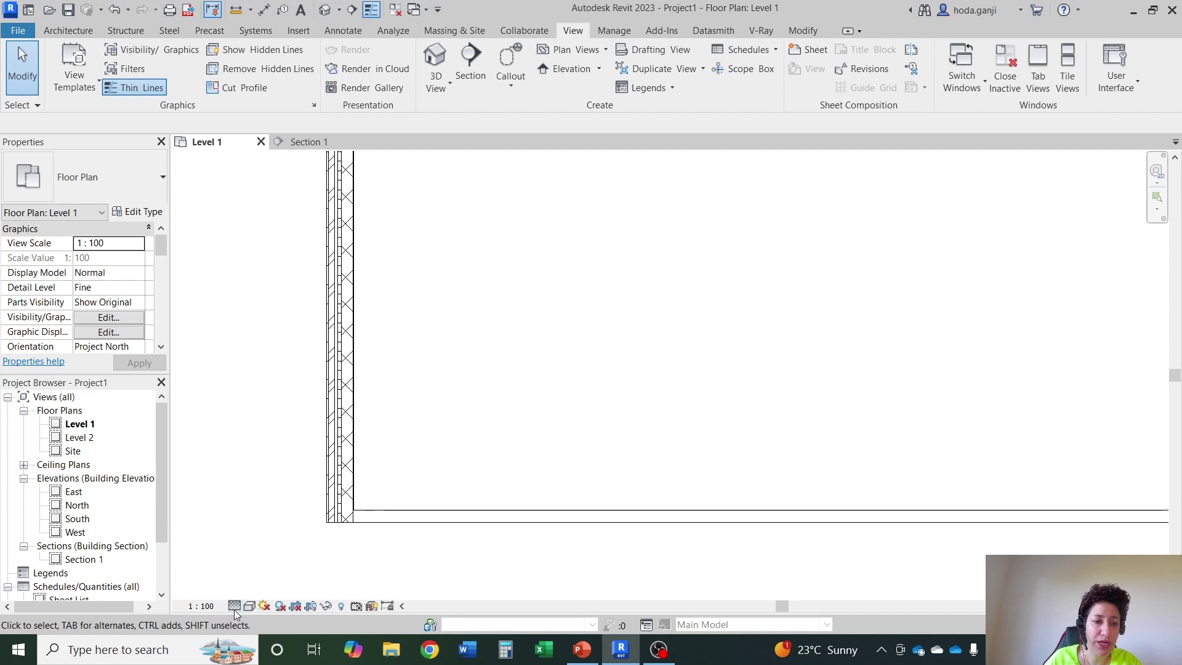
scroll(411, 542, "down", 1)
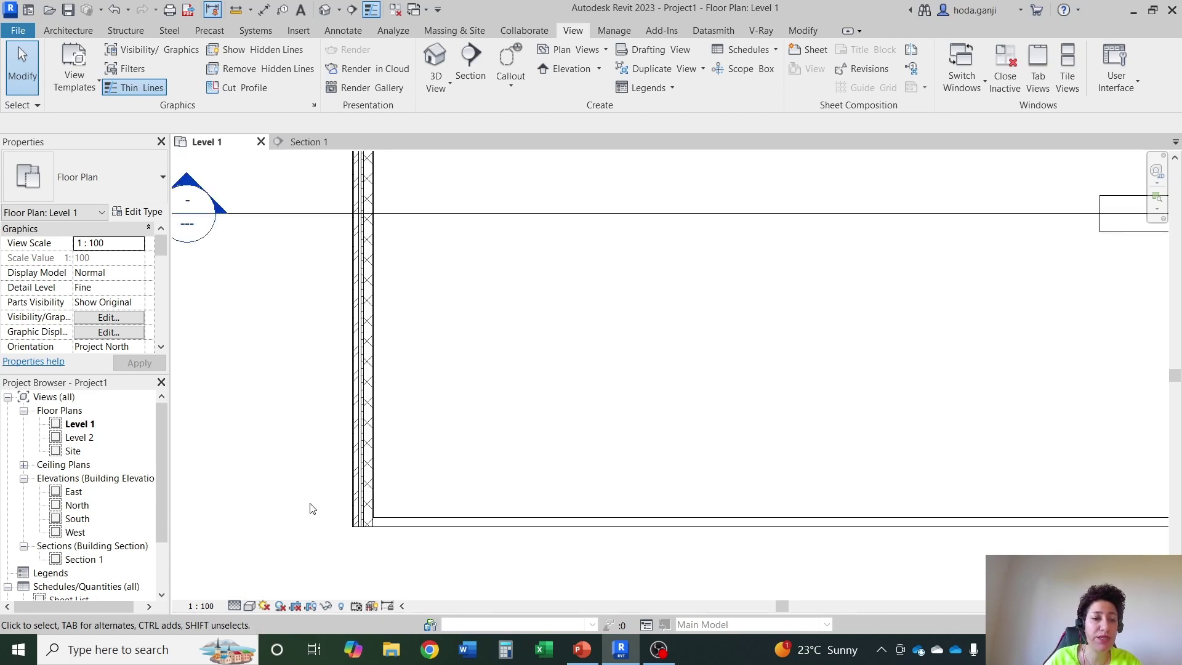
scroll(310, 509, "up", 1)
Try scales 1:500 and 1:100, then settle on Scale 1:20 with Fine detail.
left_click(200, 606)
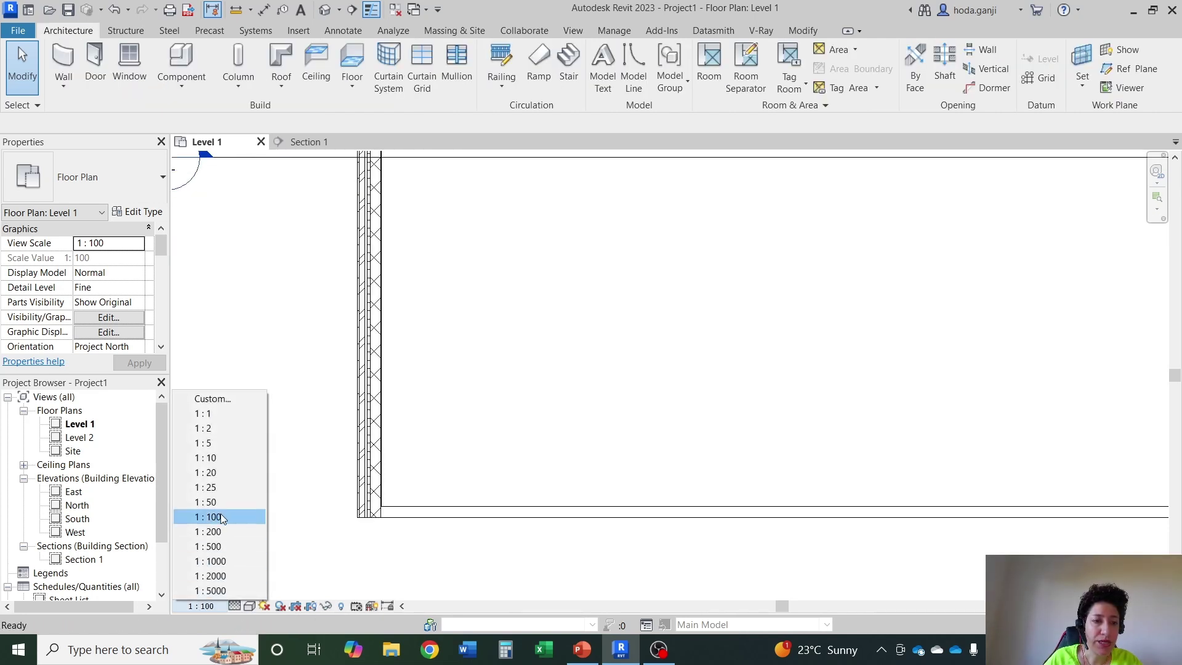
left_click(219, 546)
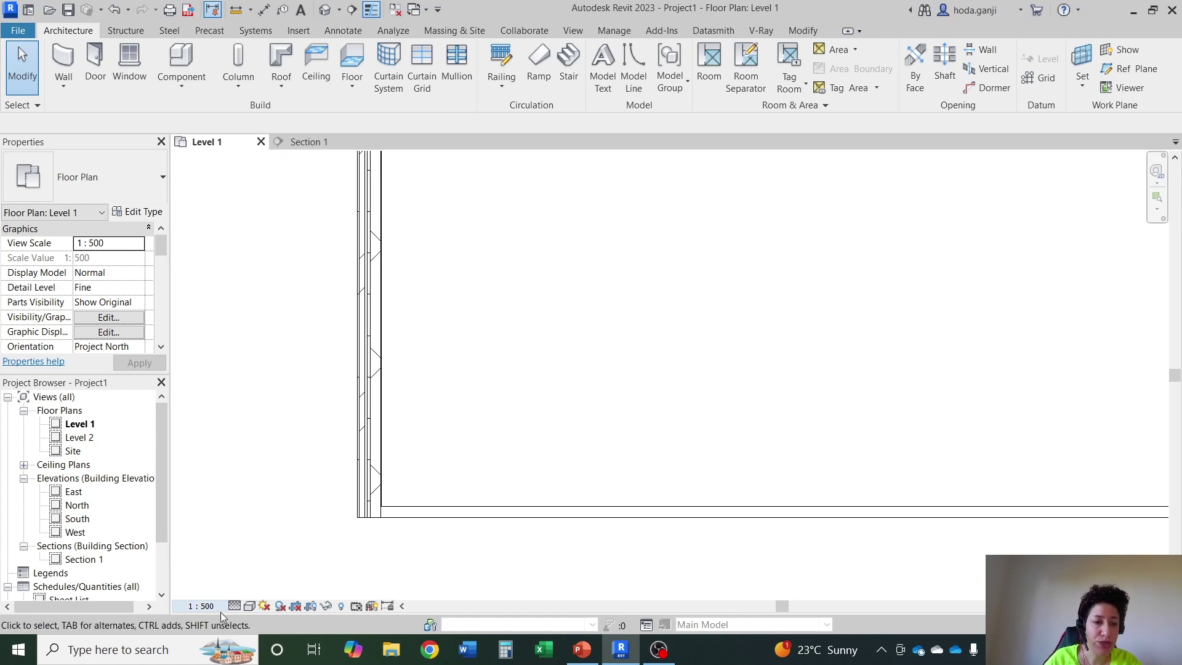
left_click(234, 607)
left_click(255, 560)
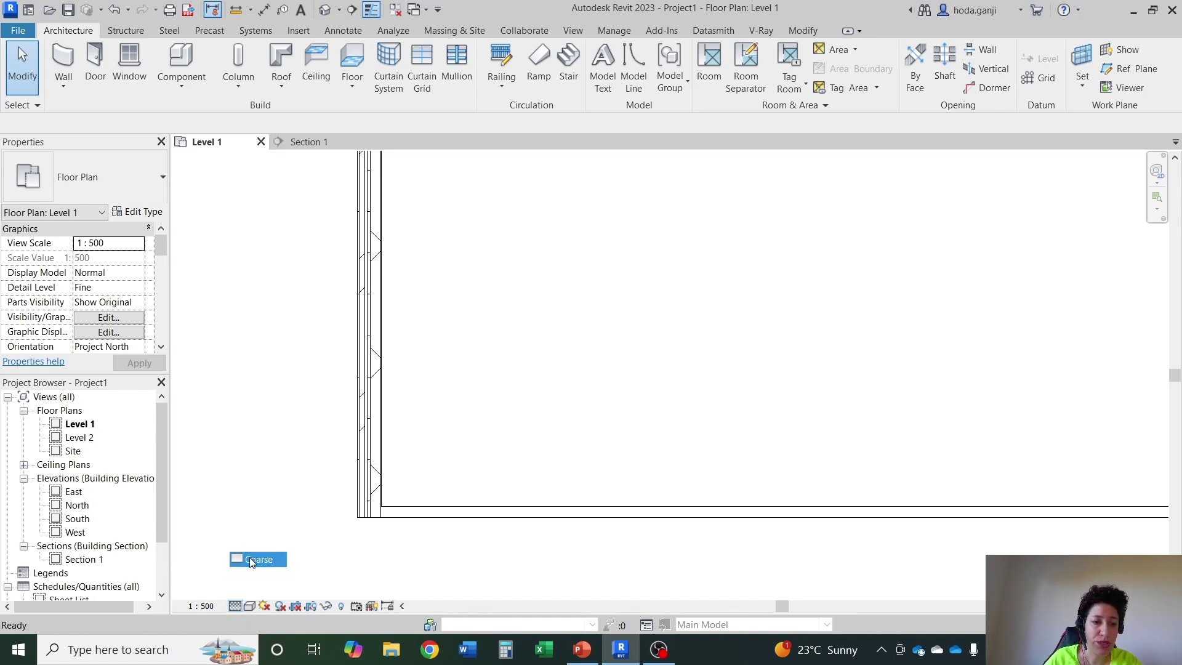
left_click(208, 610)
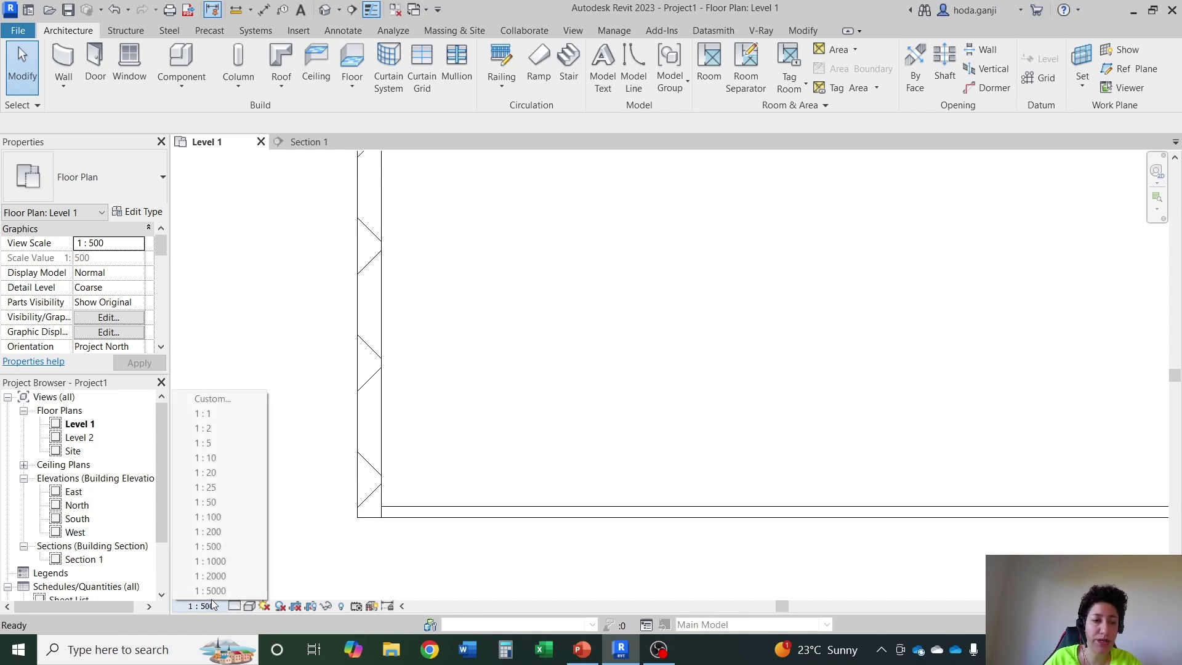
left_click(216, 522)
left_click(201, 606)
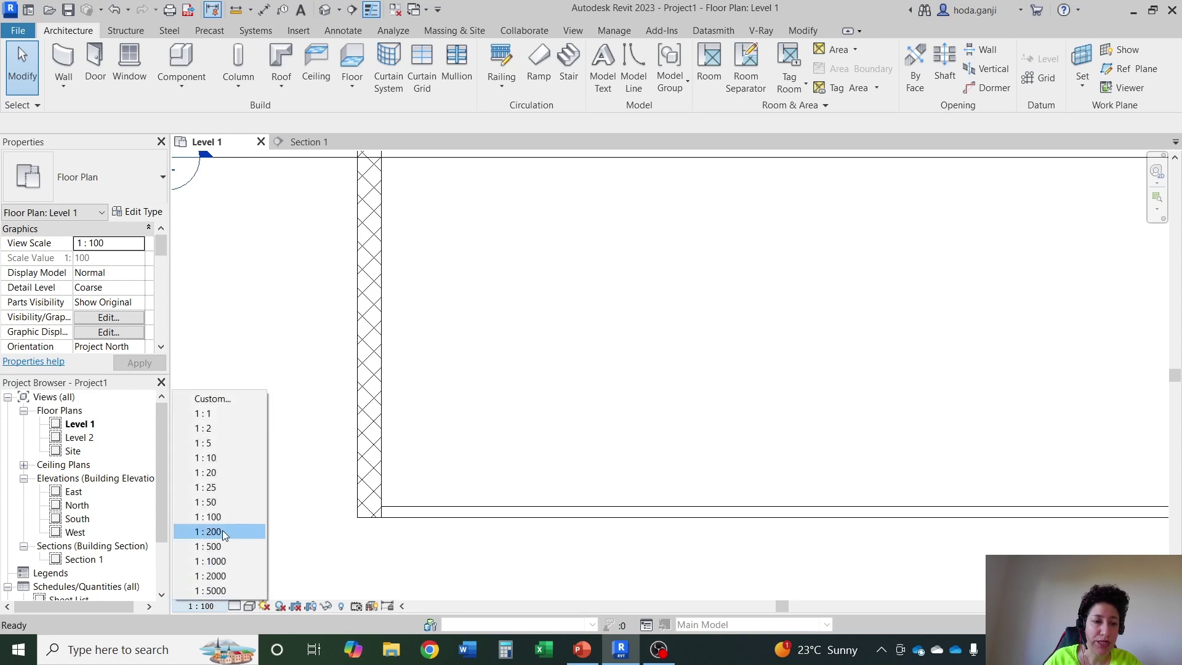
left_click(216, 473)
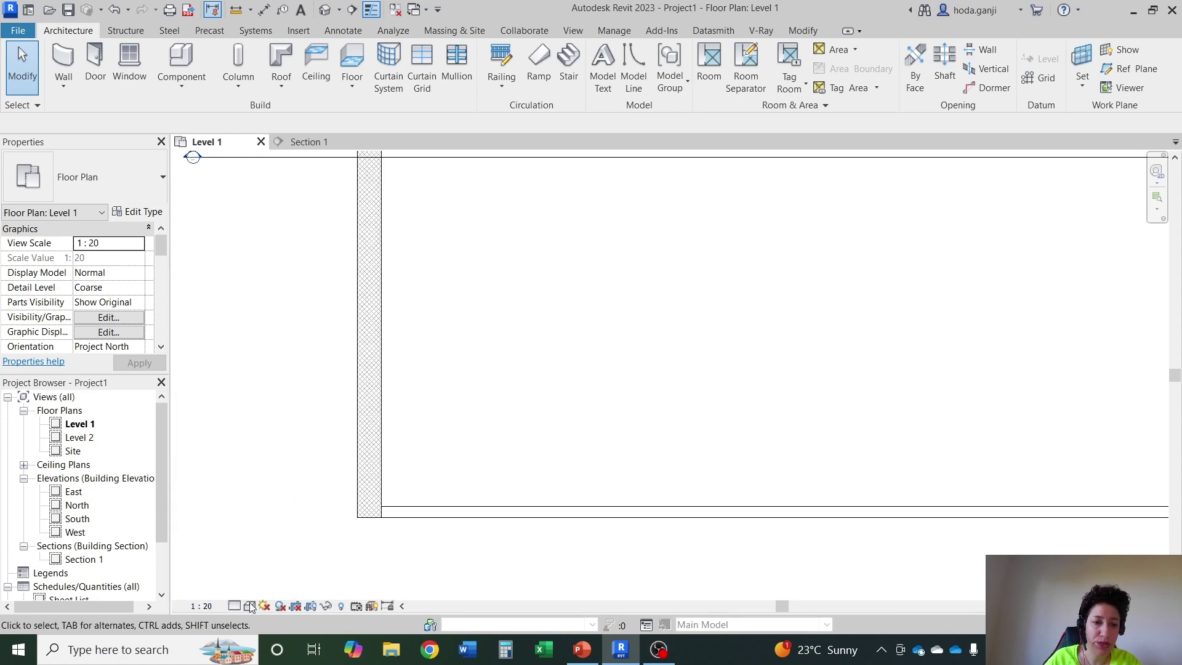
left_click(235, 607)
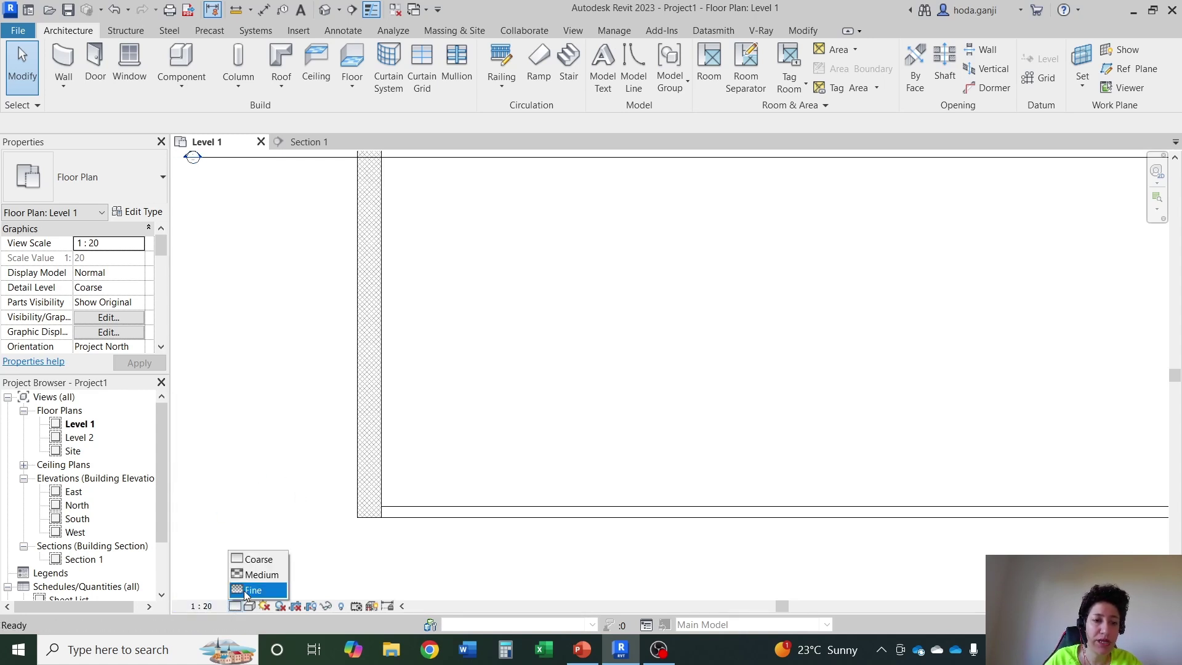
left_click(252, 590)
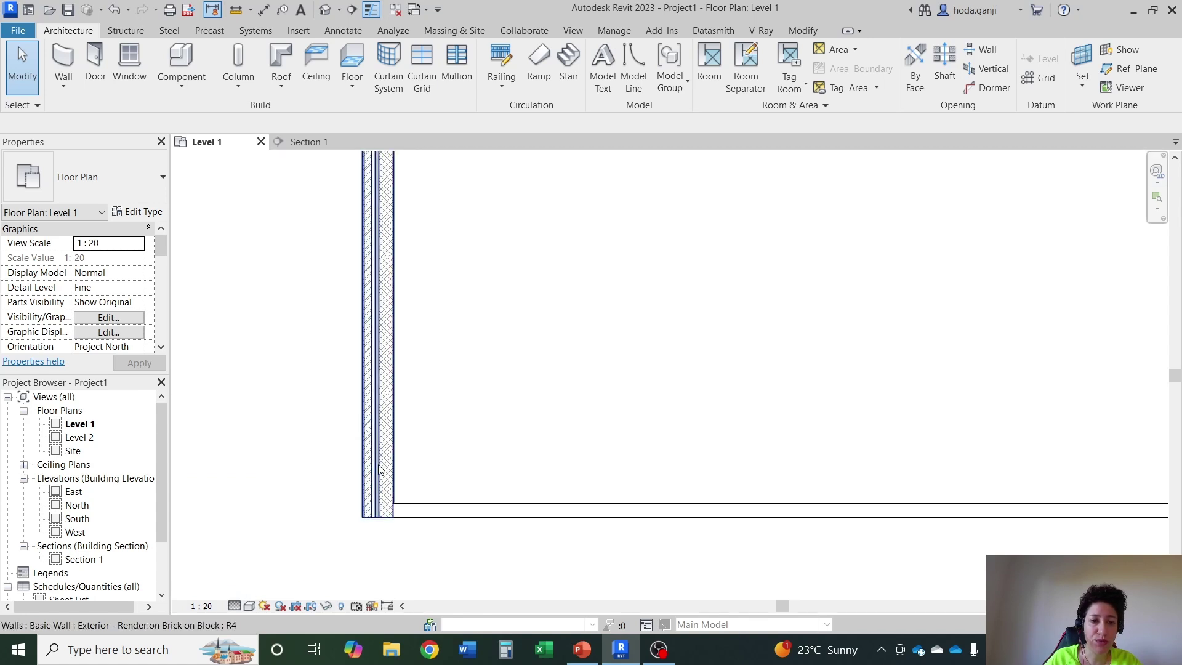
scroll(399, 515, "up", 1)
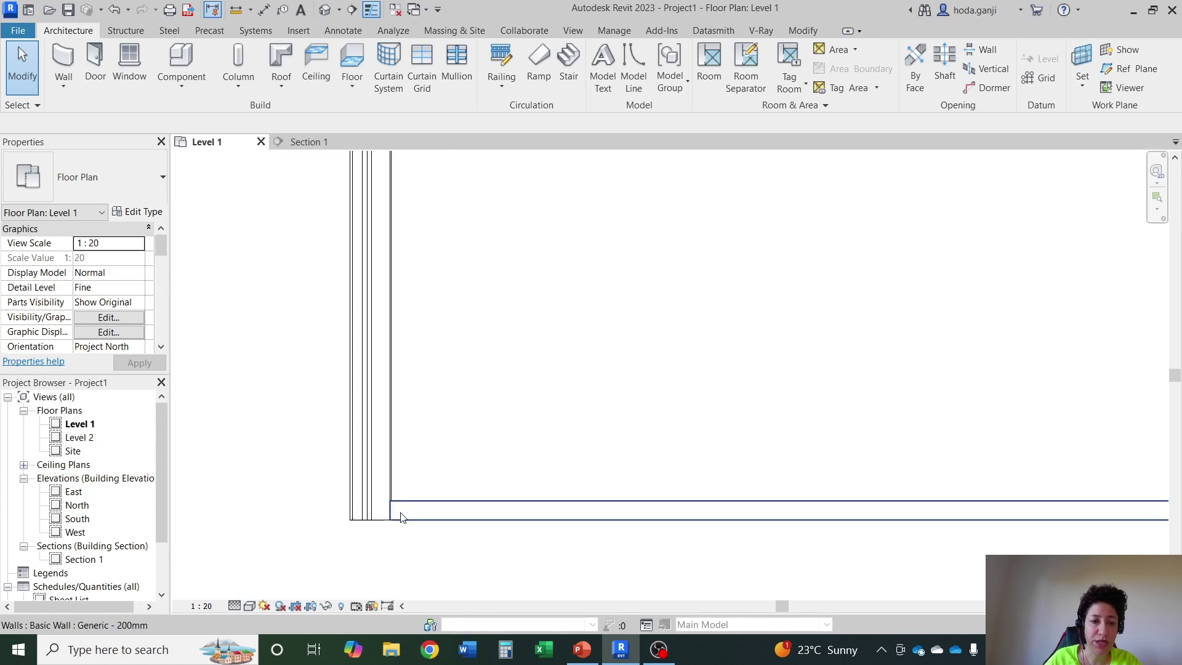
left_click(250, 608)
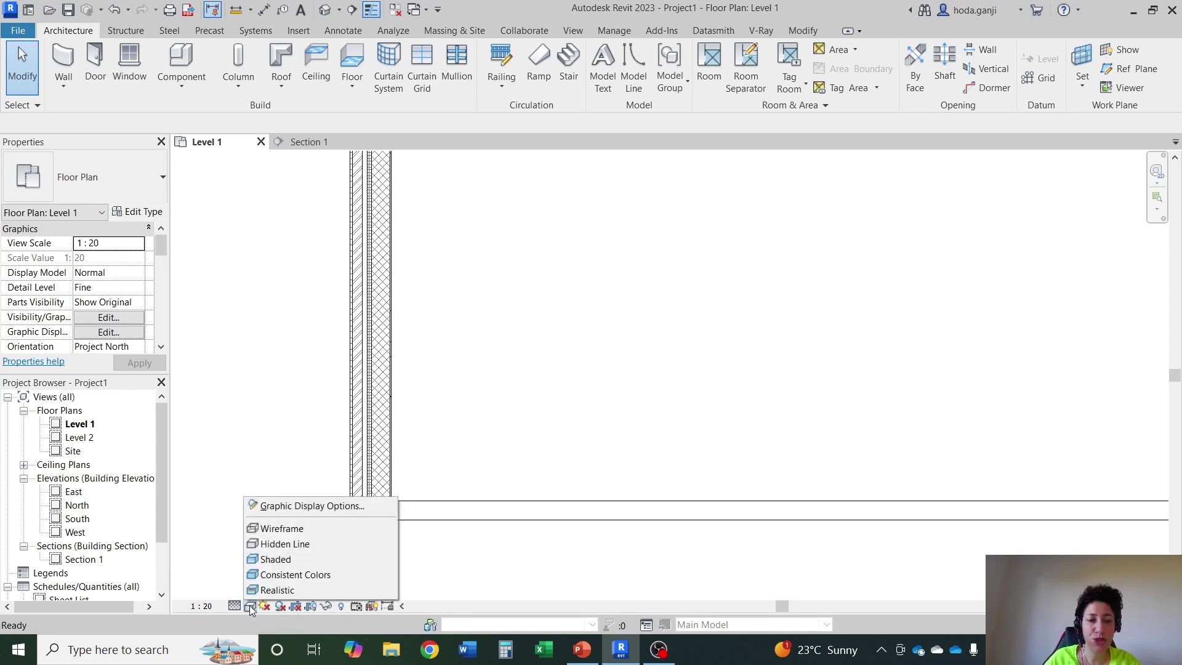
left_click(271, 560)
left_click(249, 608)
left_click(277, 588)
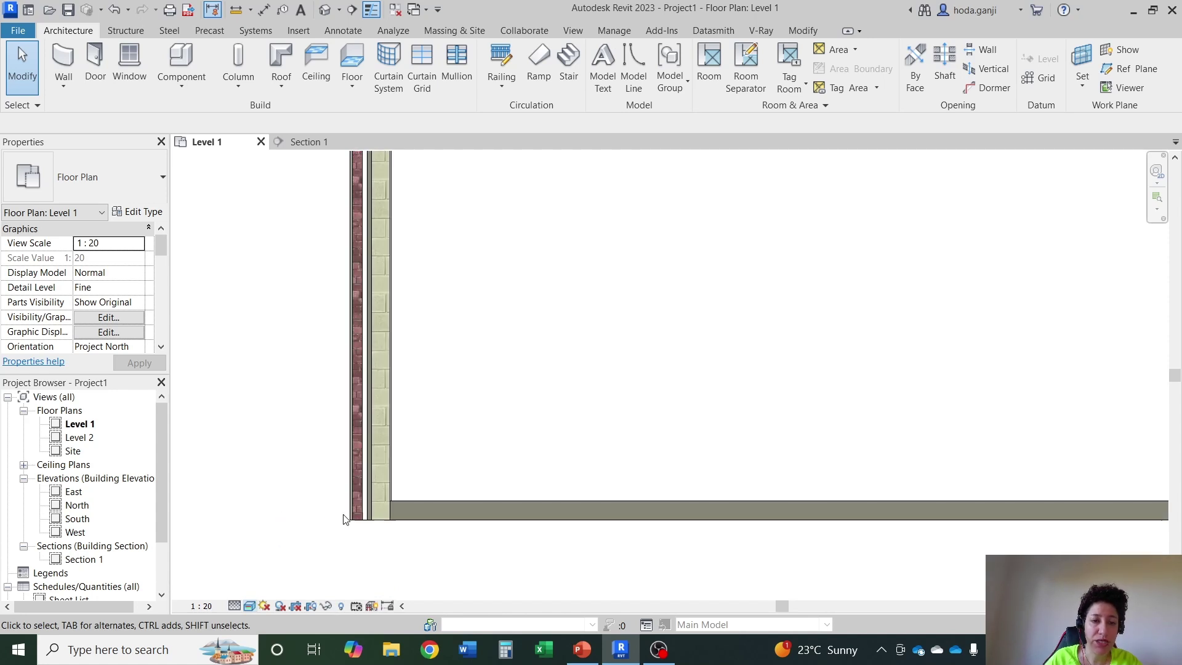
scroll(321, 555, "down", 3)
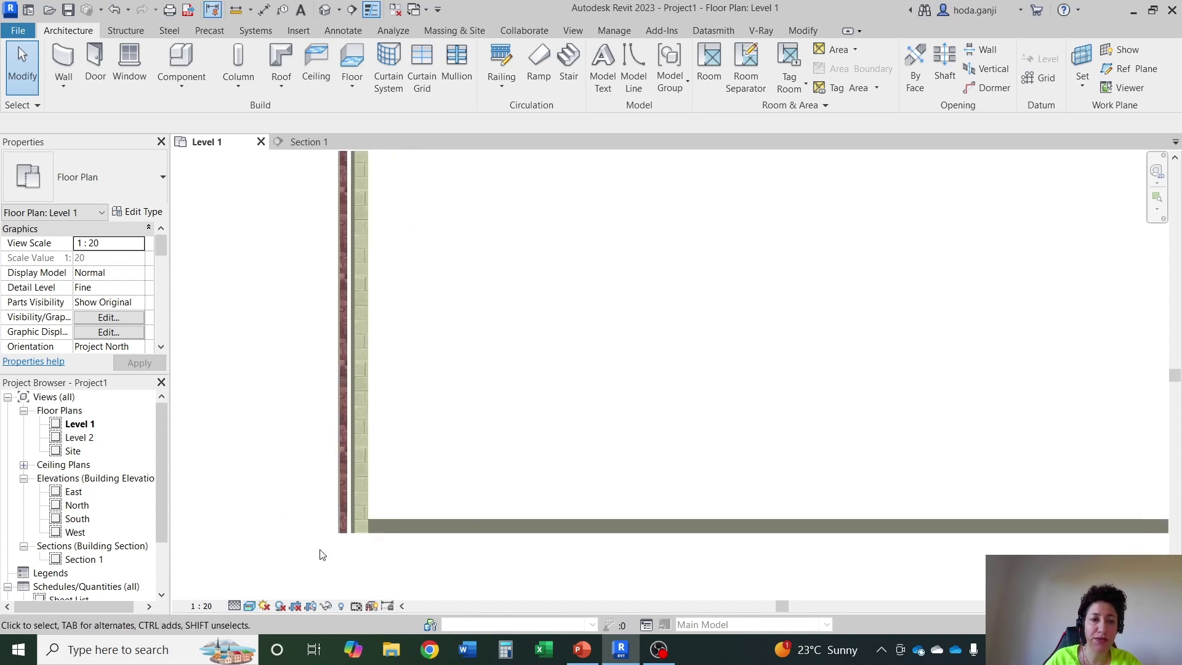
scroll(319, 555, "up", 3)
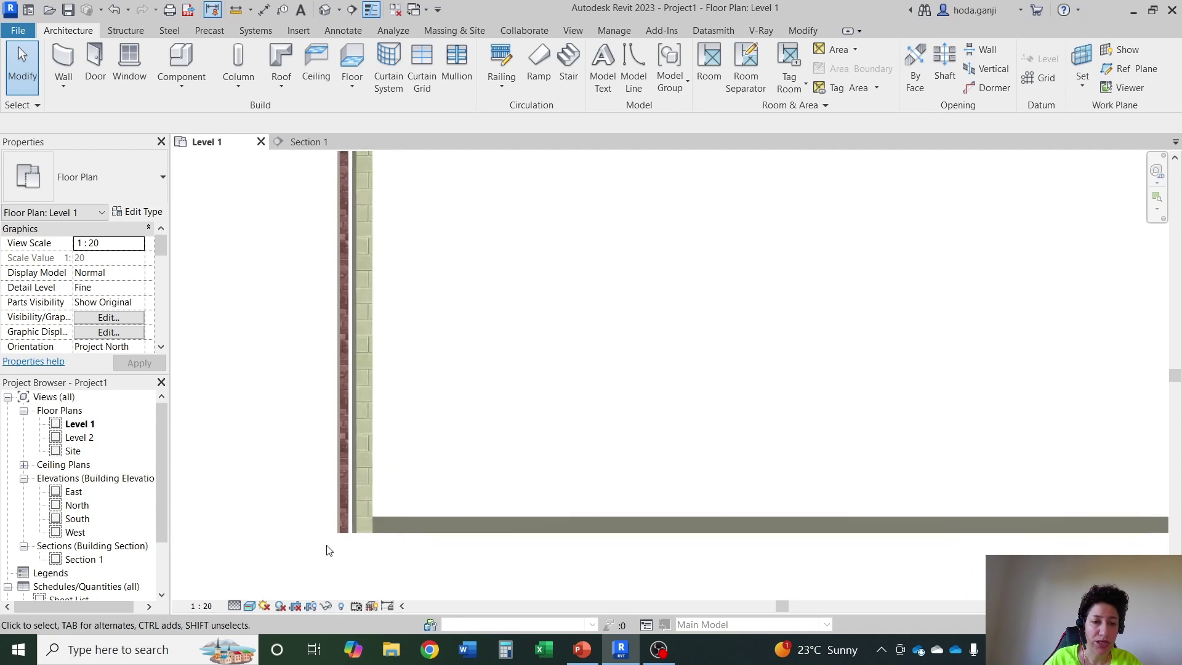
left_click(250, 608)
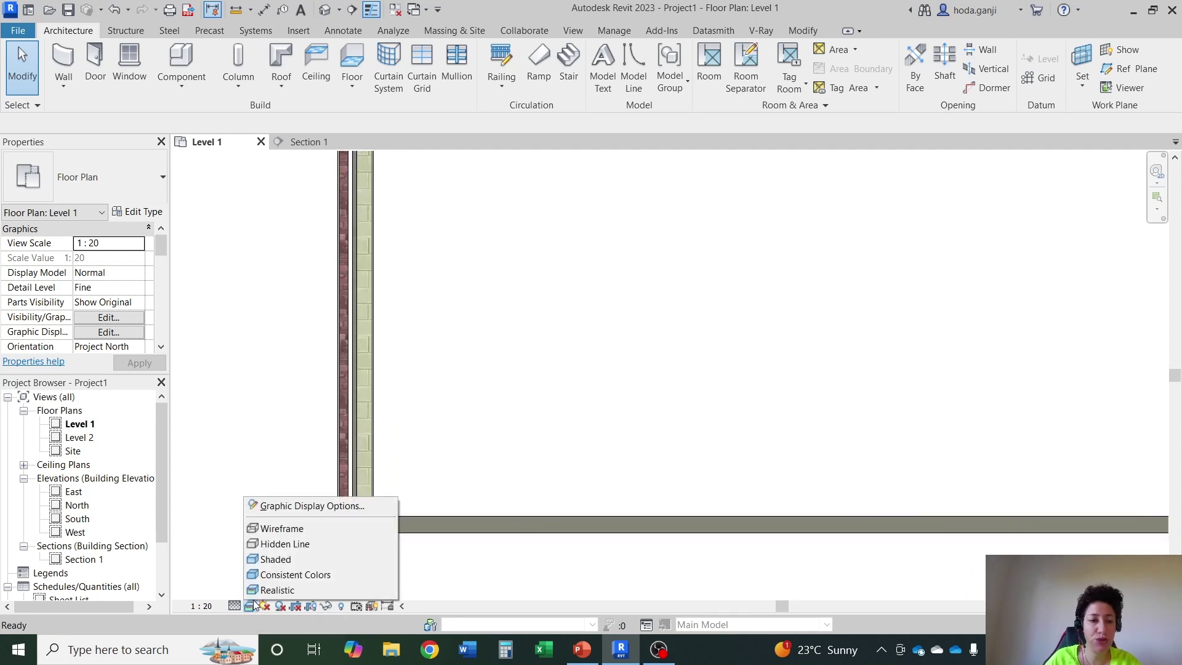
left_click(270, 526)
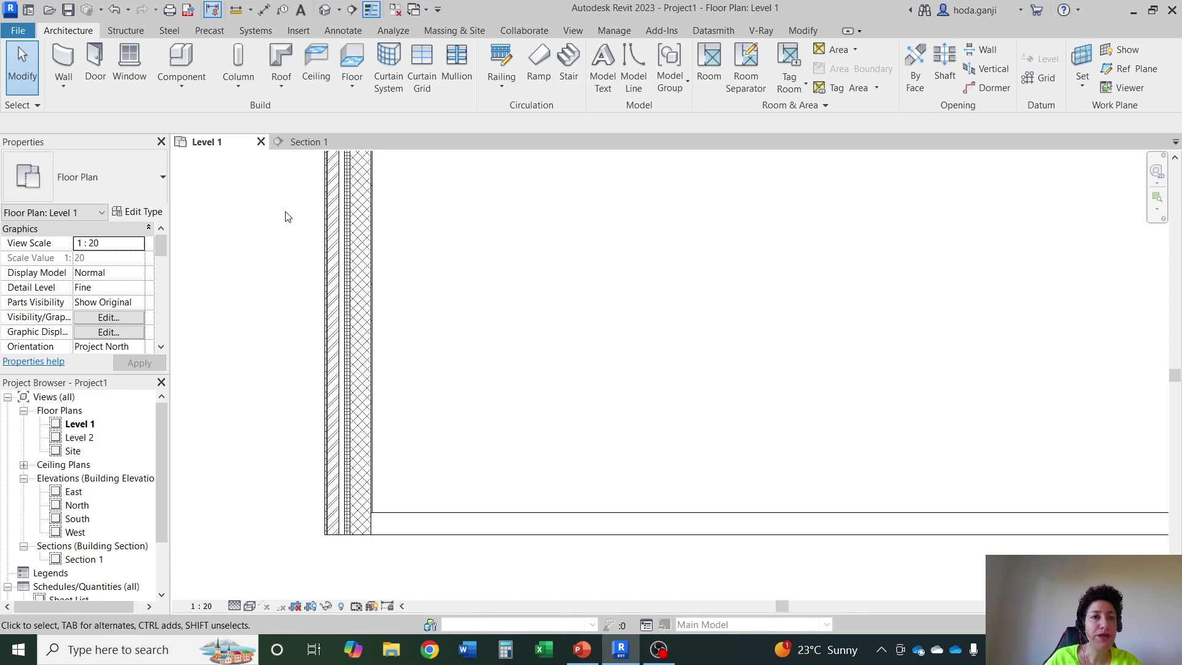
middle_click_drag(368, 428, 353, 352)
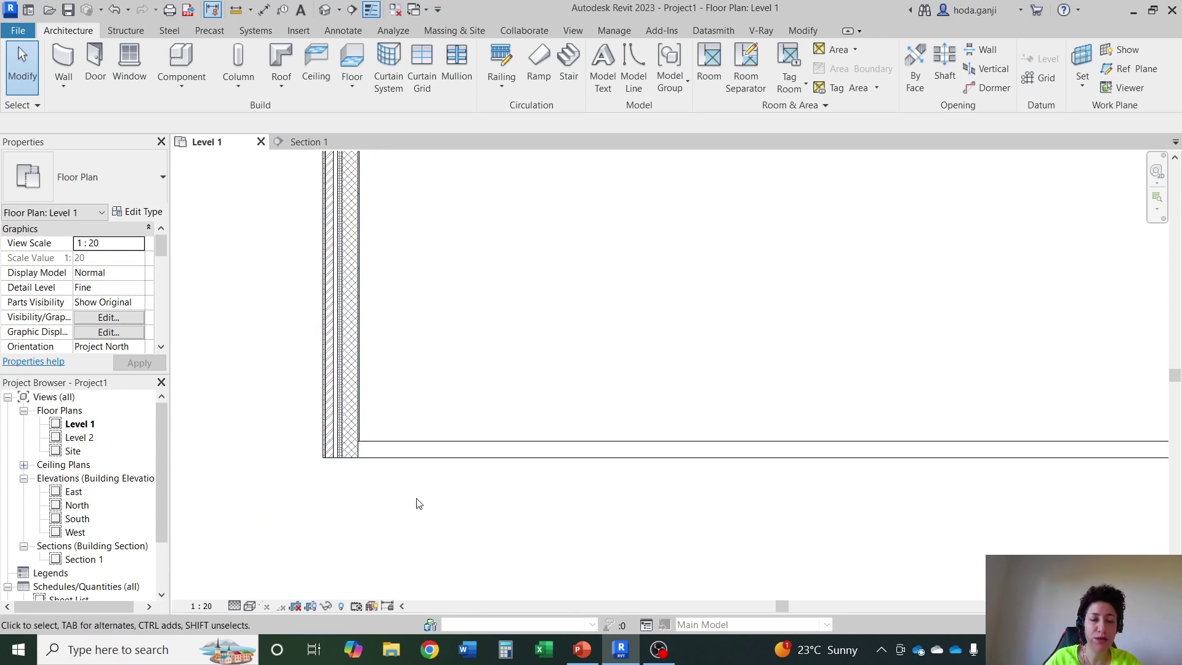
left_click(252, 607)
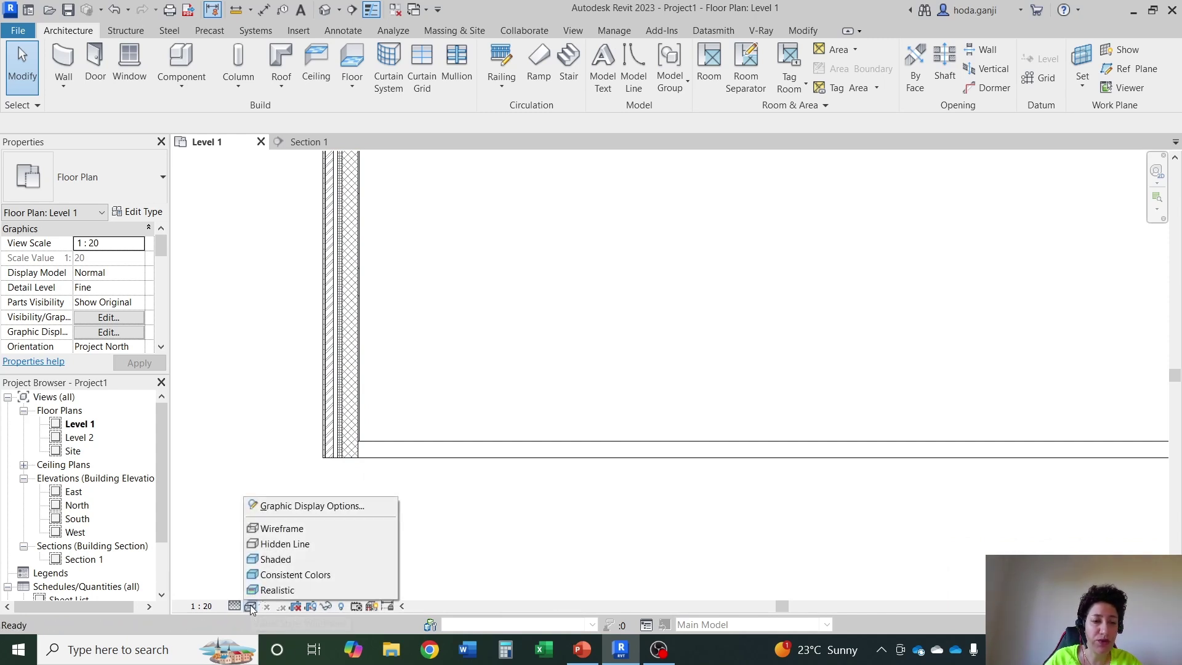
left_click(277, 544)
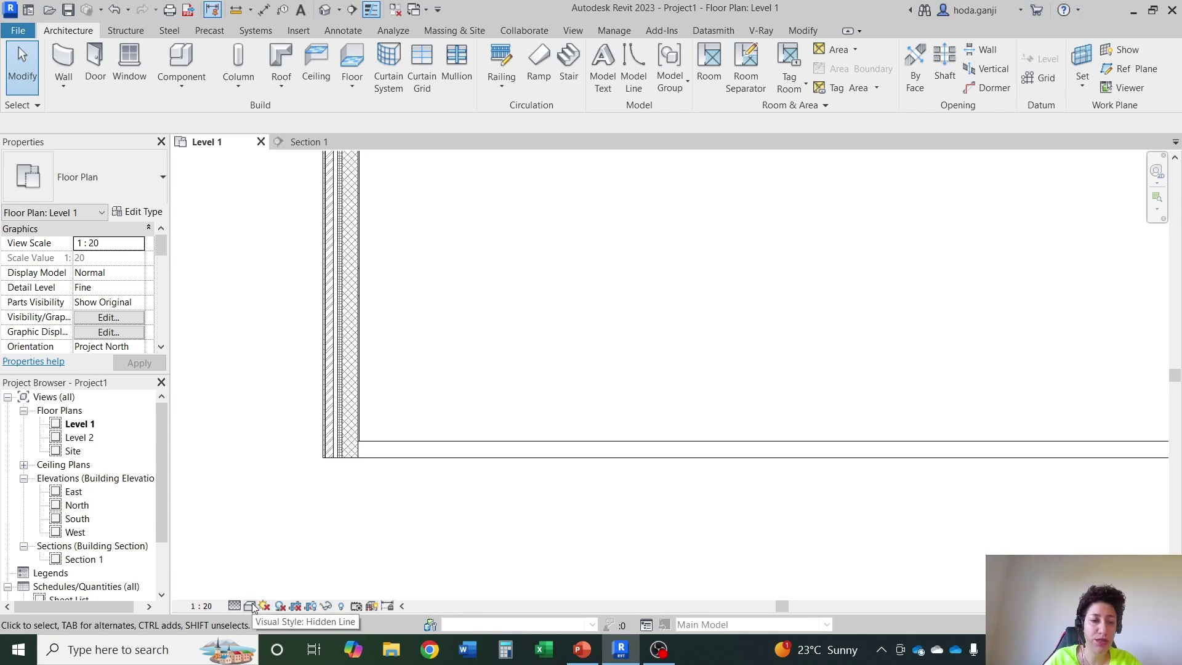
left_click(251, 606)
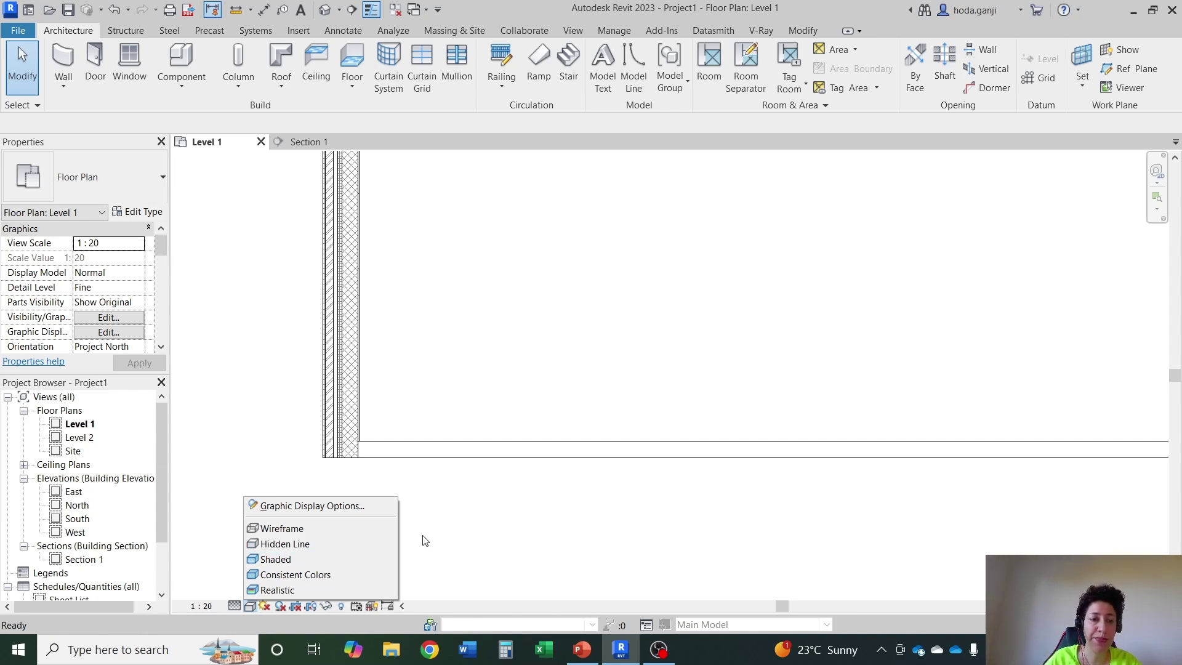
scroll(425, 541, "down", 3)
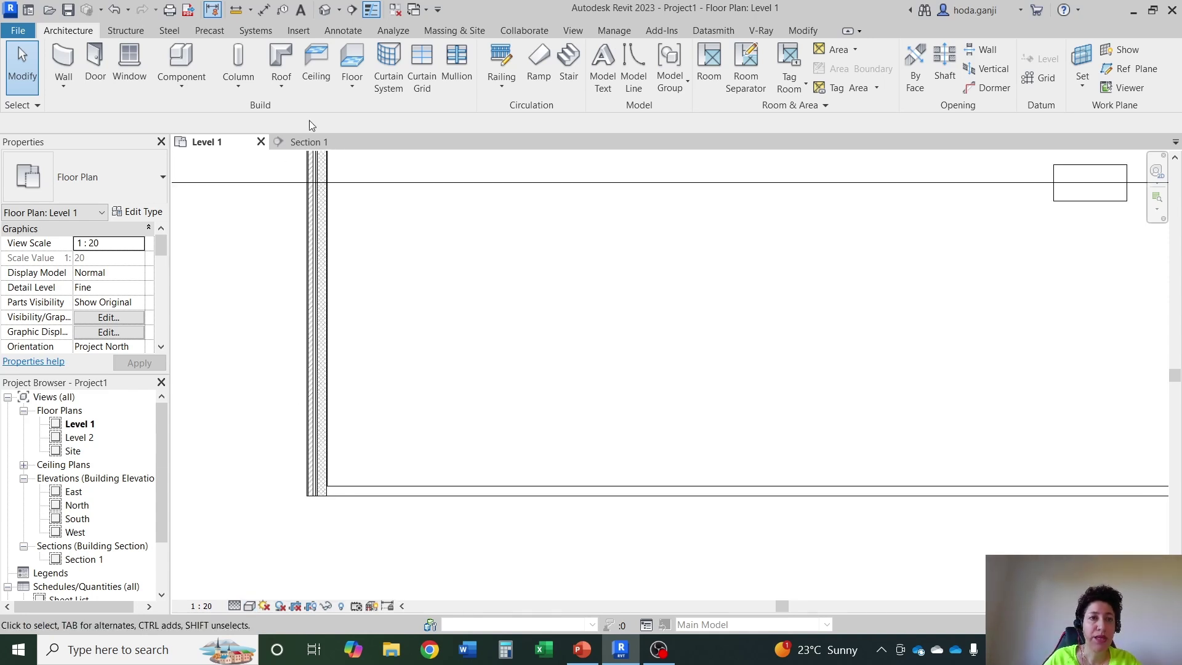
Open the default 3D view, orbit to the box's left-front corner, and set Fine detail.
left_click(325, 11)
middle_click_drag(478, 493, 647, 475, "shift")
scroll(647, 479, "up", 3)
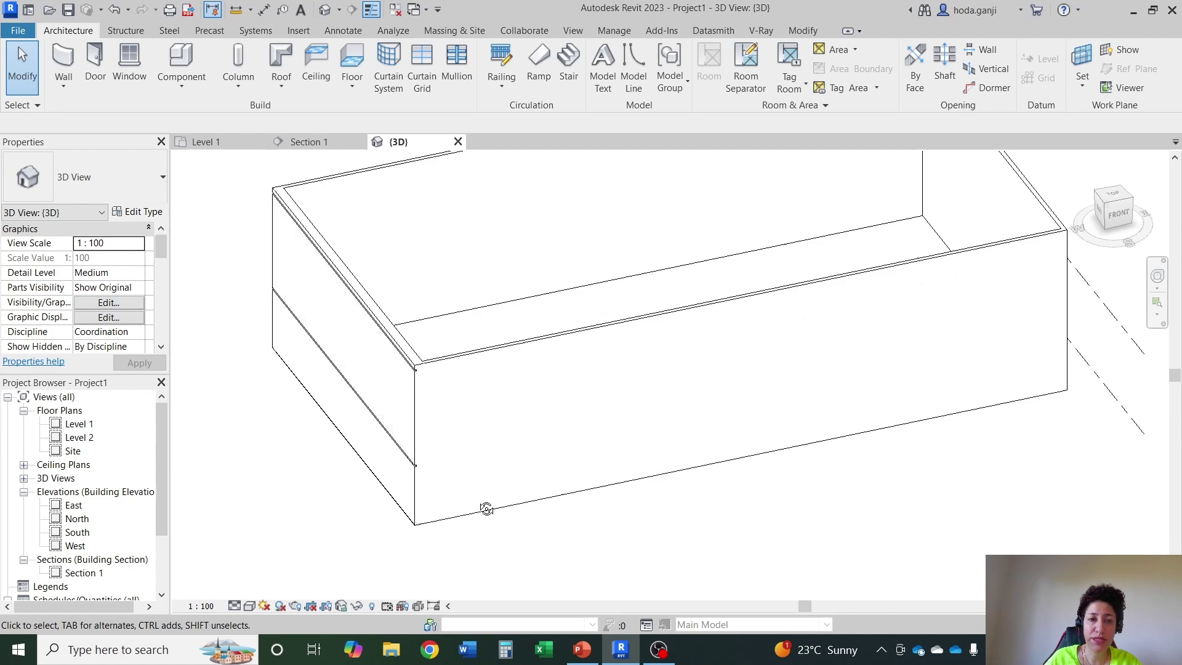
mouse_move(487, 509)
middle_mouse_down("shift")
mouse_move(483, 469)
mouse_move(488, 538)
middle_mouse_up("shift")
scroll(417, 520, "up", 2)
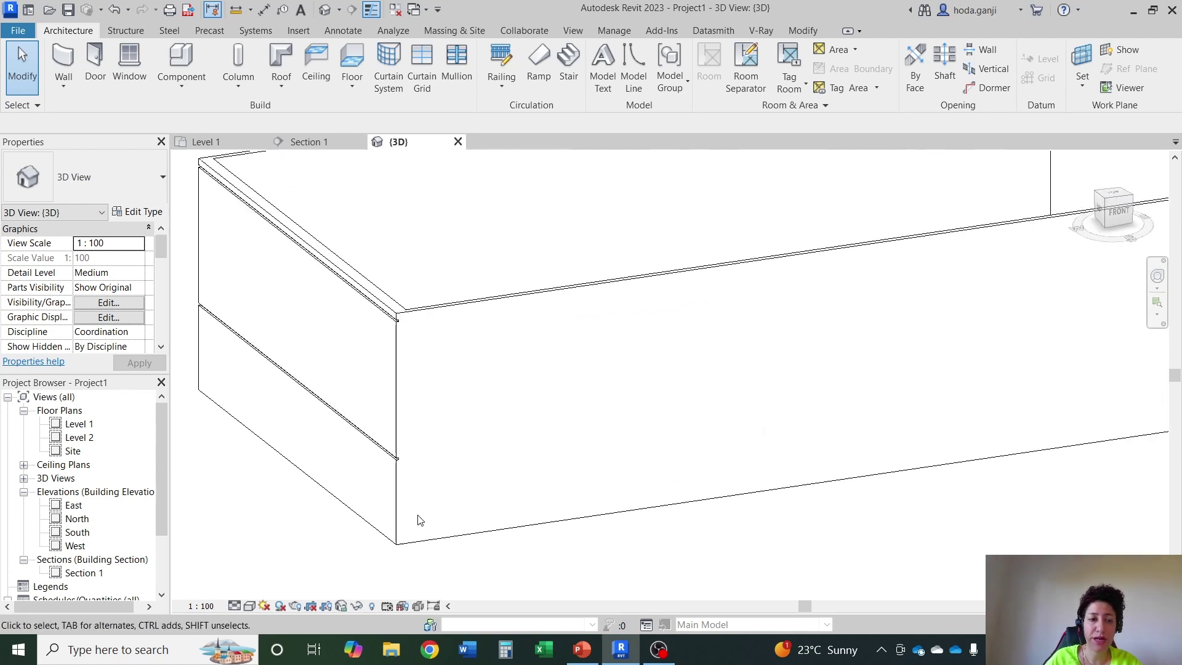
left_click(196, 606)
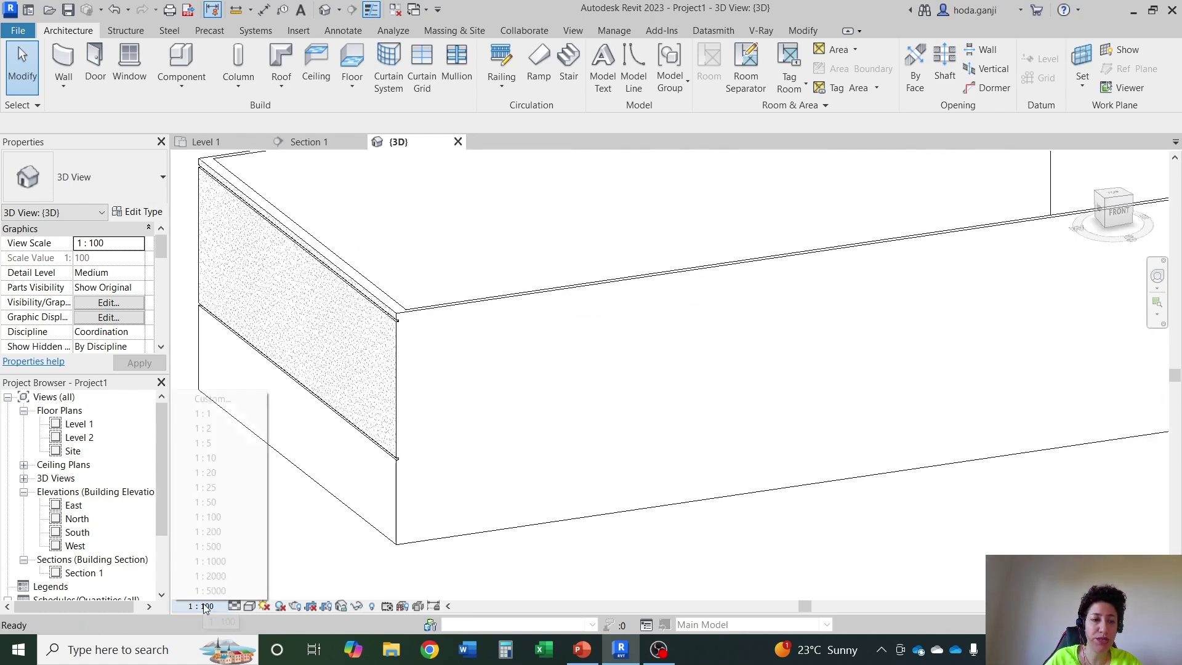
left_click(242, 610)
left_click(236, 606)
left_click(249, 595)
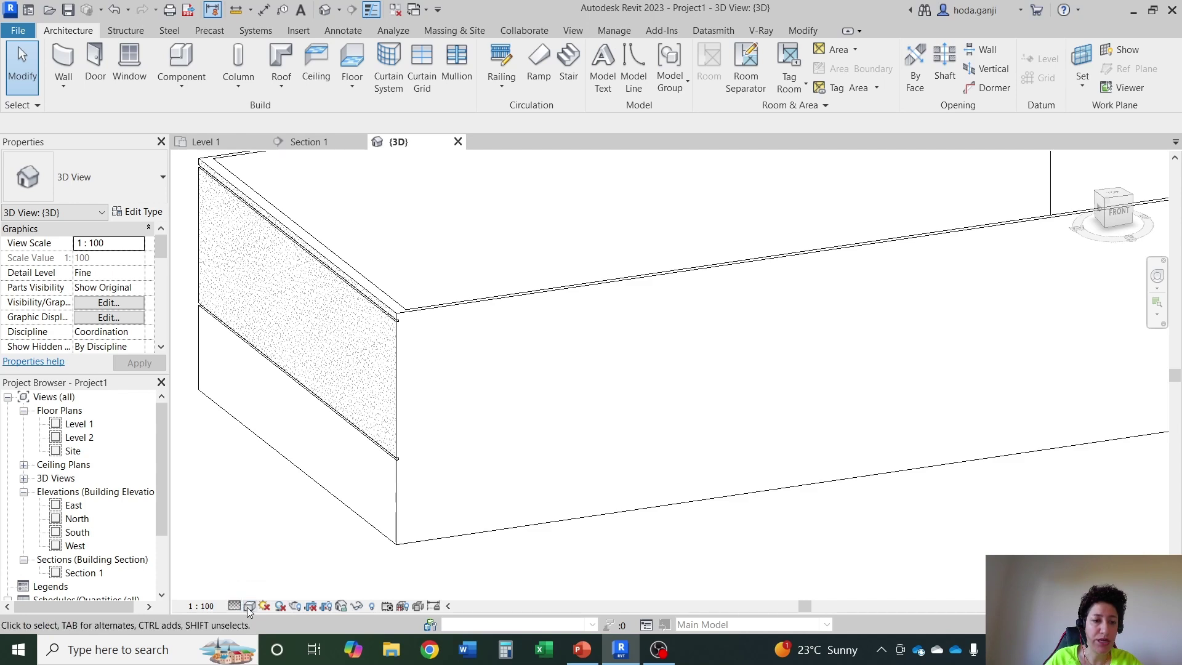
Preview Shaded, Realistic and cast shadows, restore Hidden Line, then switch to Level 1.
left_click(249, 606)
left_click(276, 558)
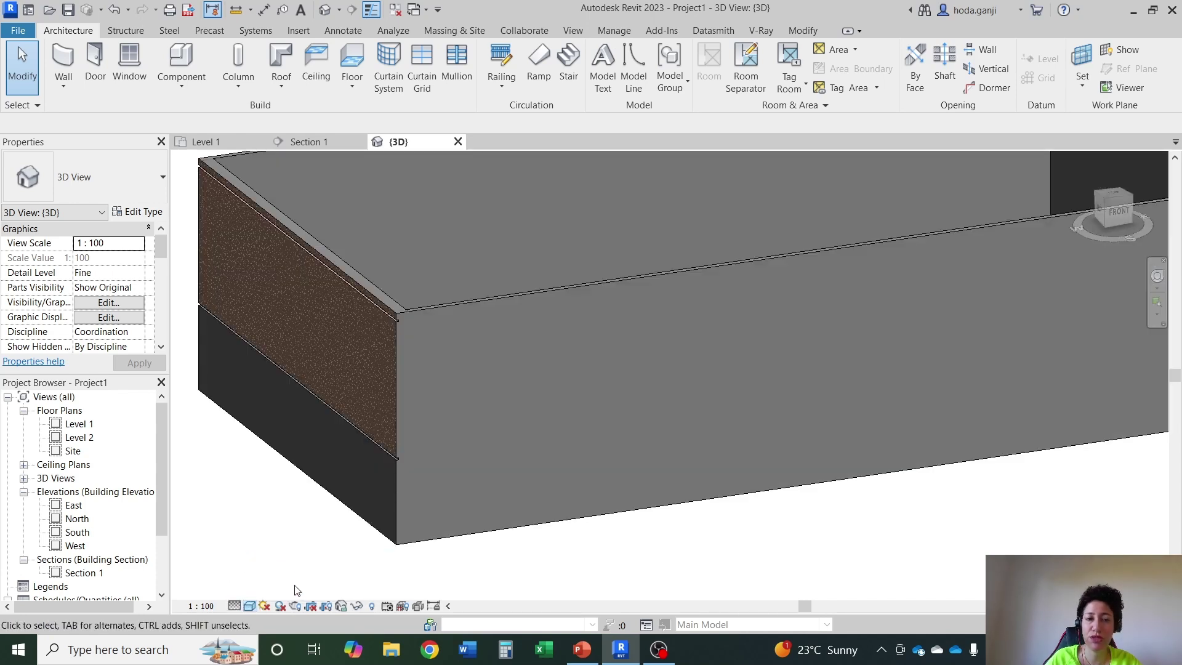
left_click(250, 606)
left_click(260, 591)
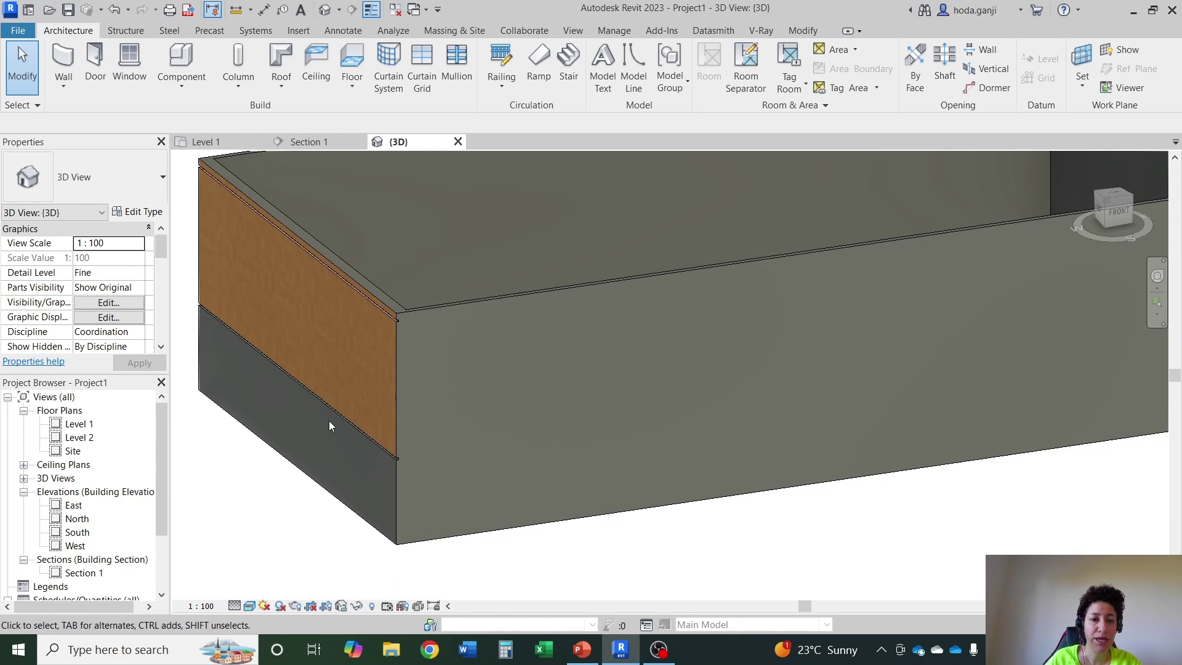
scroll(329, 420, "up", 1)
left_click(249, 606)
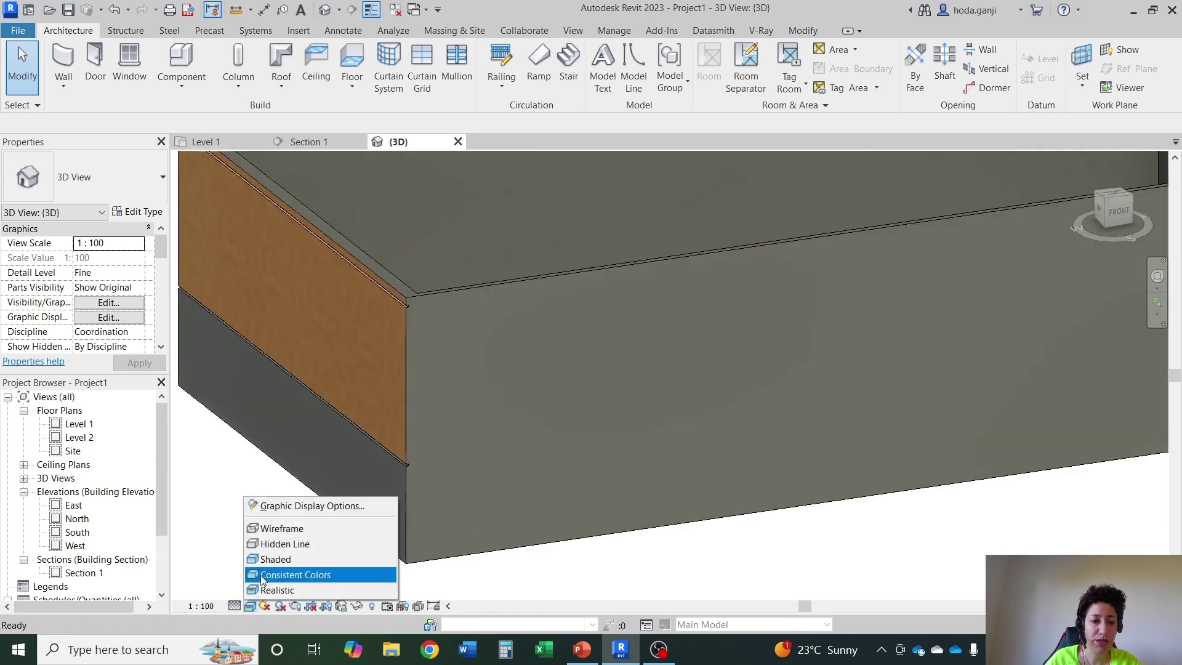
left_click(275, 544)
scroll(441, 377, "down", 3)
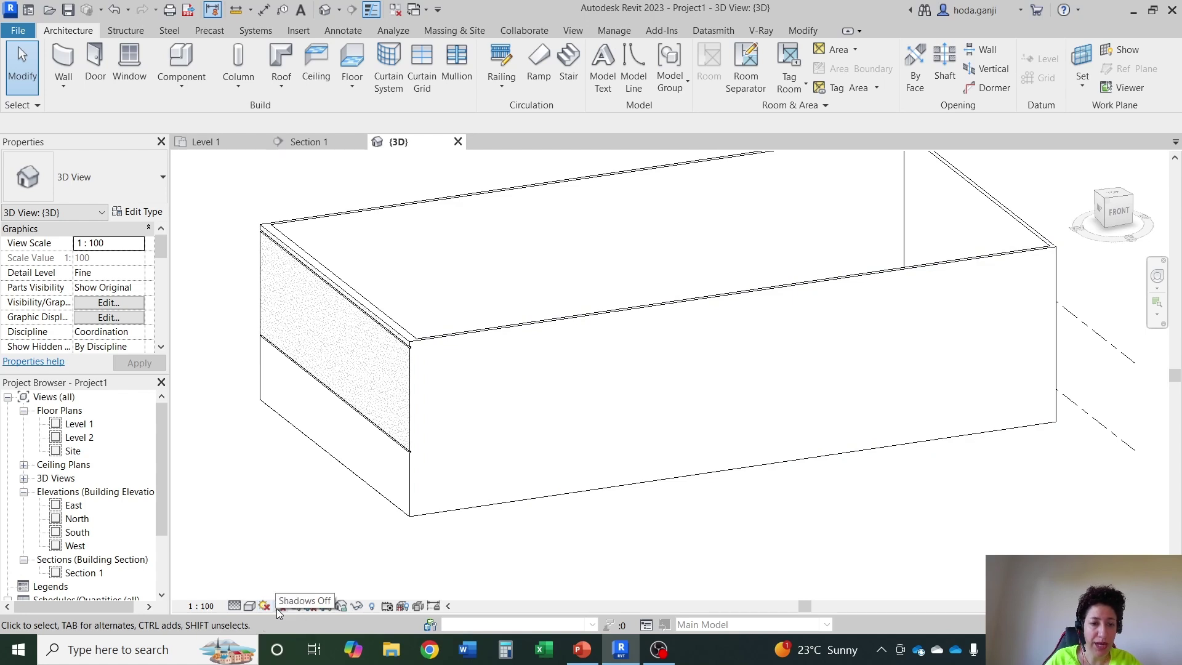
left_click(278, 607)
left_click(278, 607)
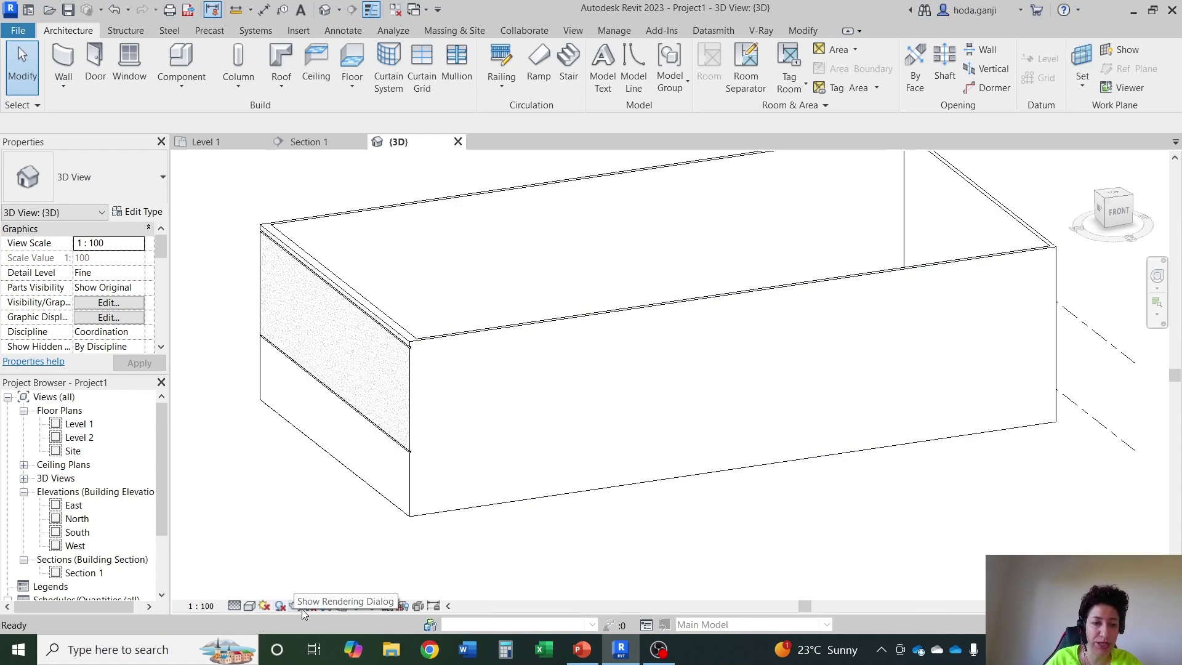
left_click(234, 139)
In Section 1, drag the crop region's edges inward to frame the right end wall.
left_click(308, 141)
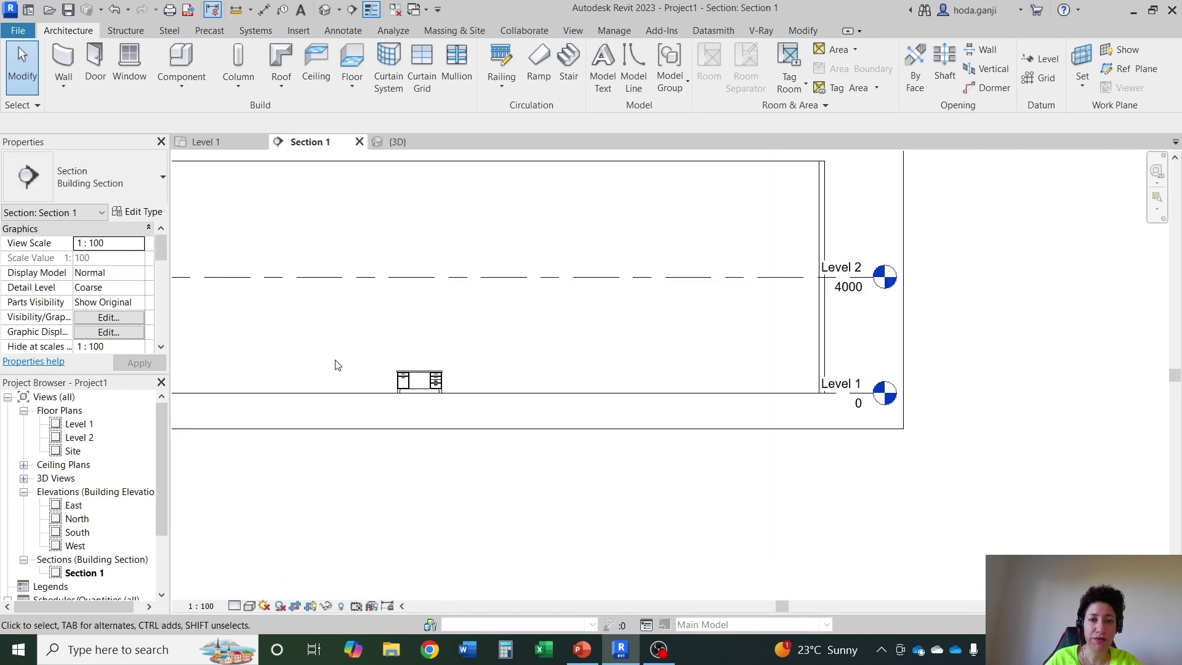
scroll(431, 369, "down", 3)
scroll(353, 306, "up", 3)
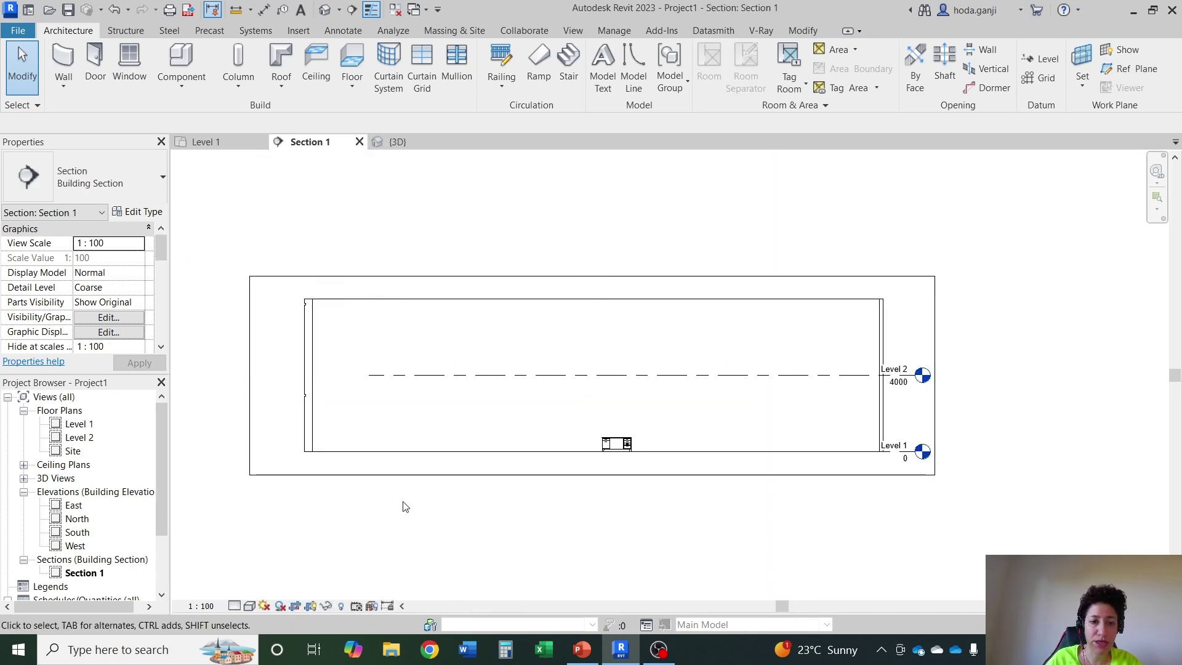
left_click(293, 607)
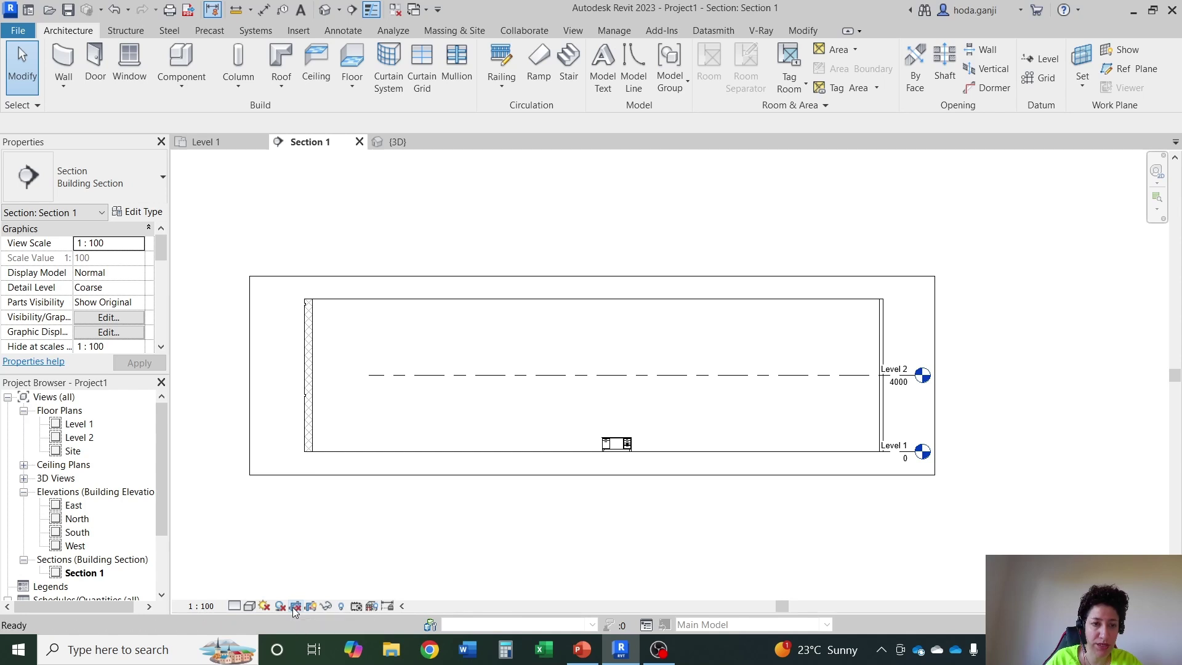
left_click(250, 421)
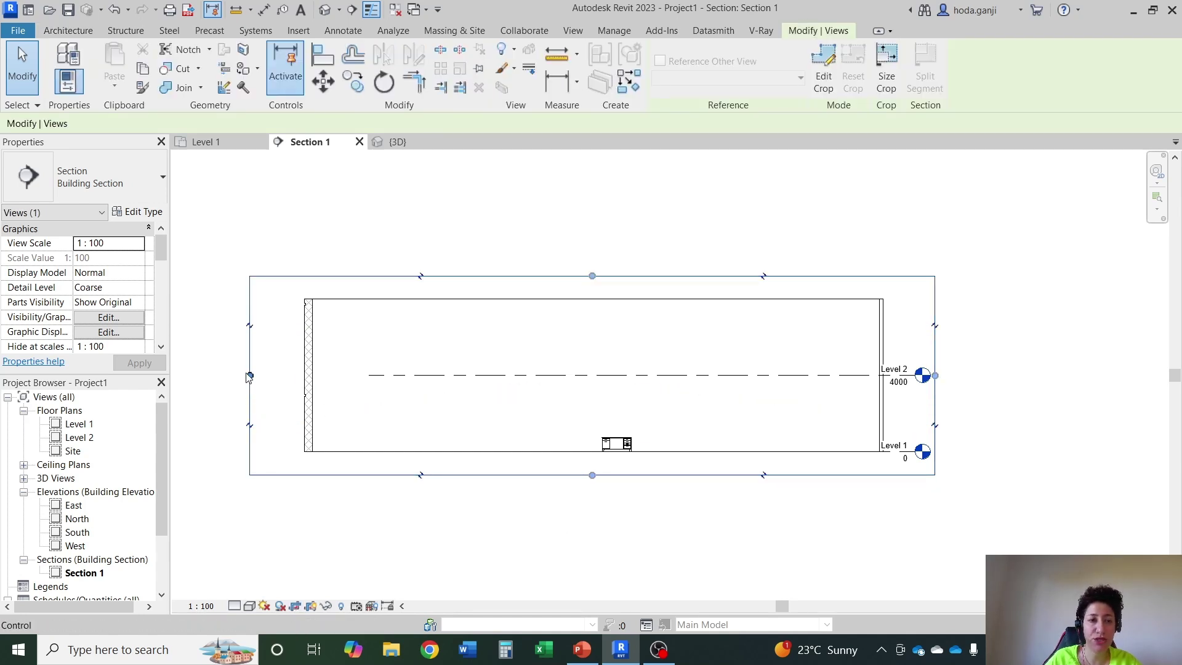
left_click_drag(249, 377, 565, 394)
left_click_drag(934, 375, 828, 397)
scroll(1018, 407, "up", 2)
scroll(528, 452, "down", 2)
scroll(778, 411, "up", 1)
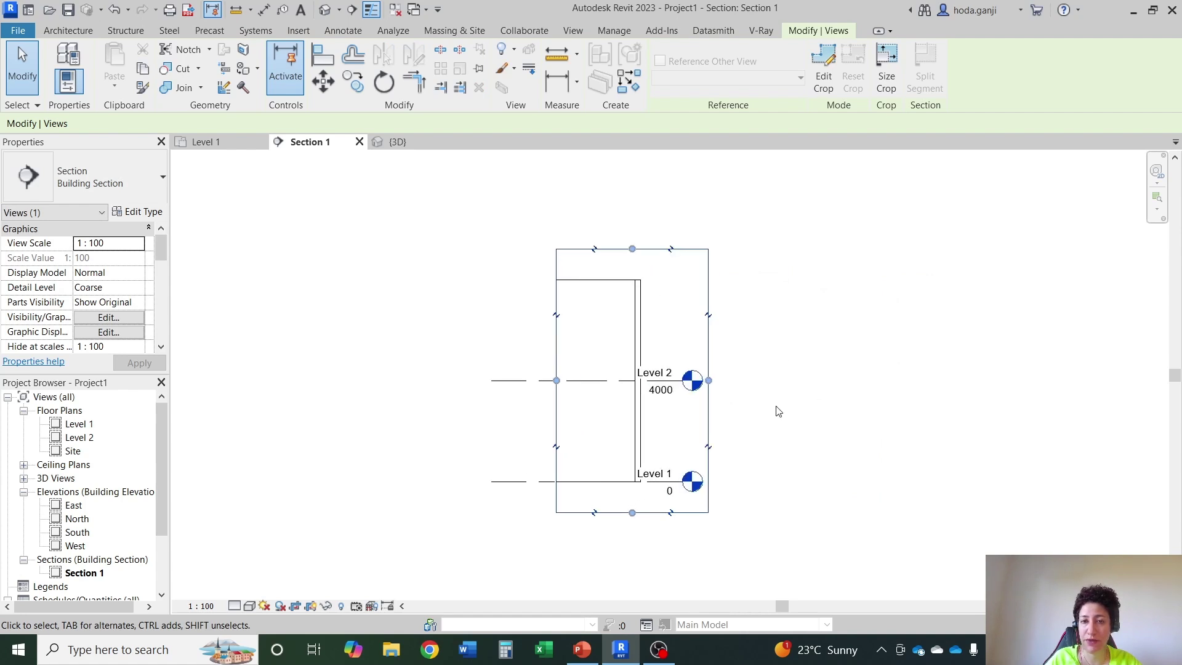
scroll(778, 411, "up", 1)
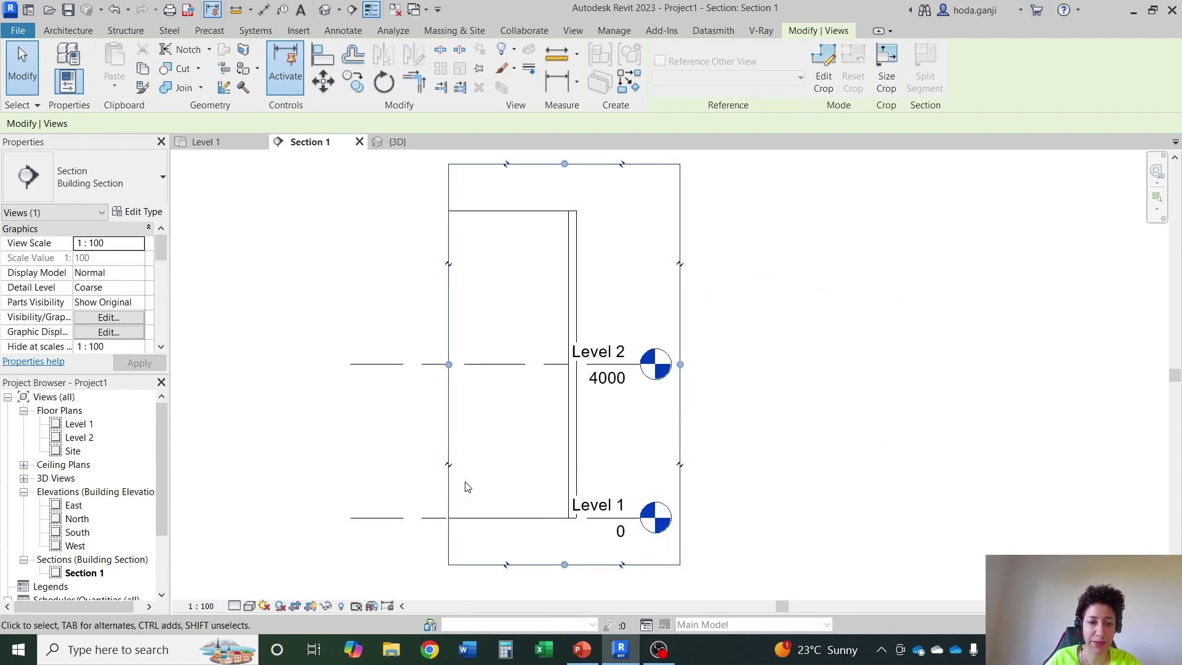
left_click(261, 485)
Turn Crop View off and back on, then return to the {3D} view.
left_click(449, 479)
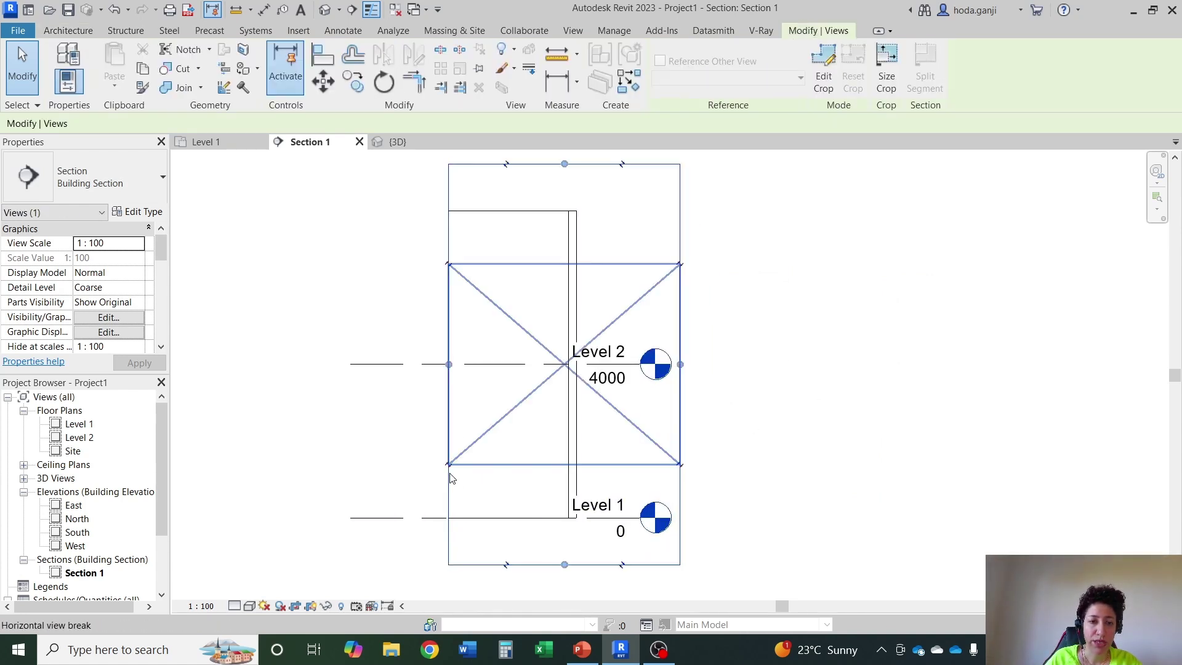
left_click(295, 606)
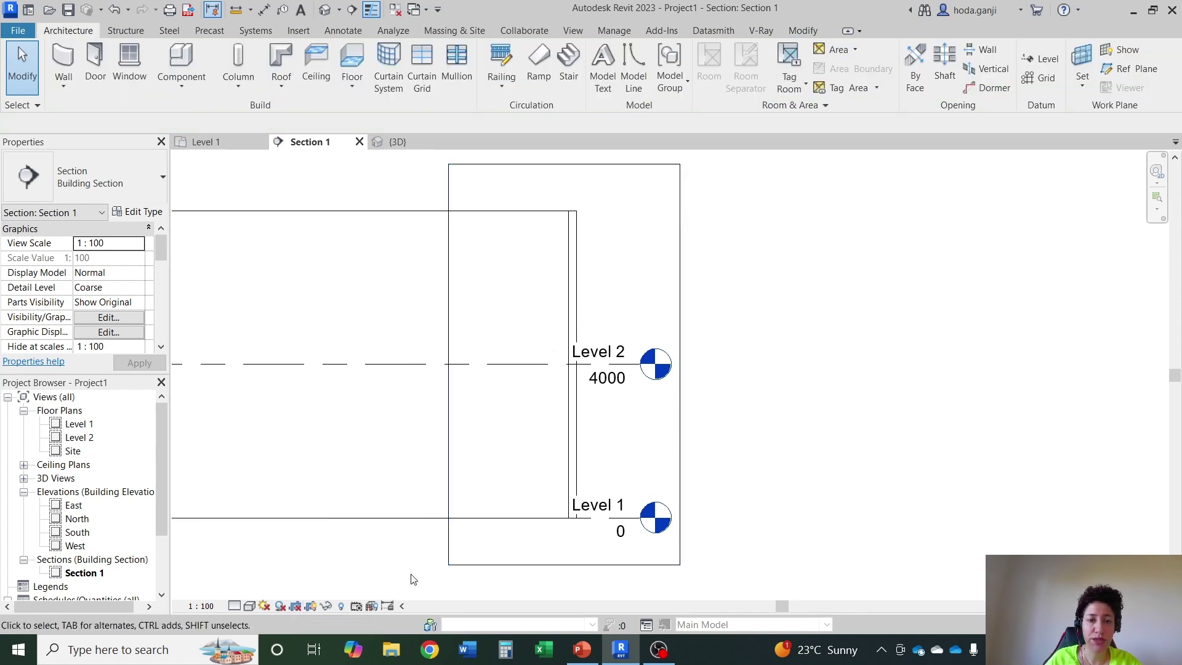
scroll(933, 401, "down", 3)
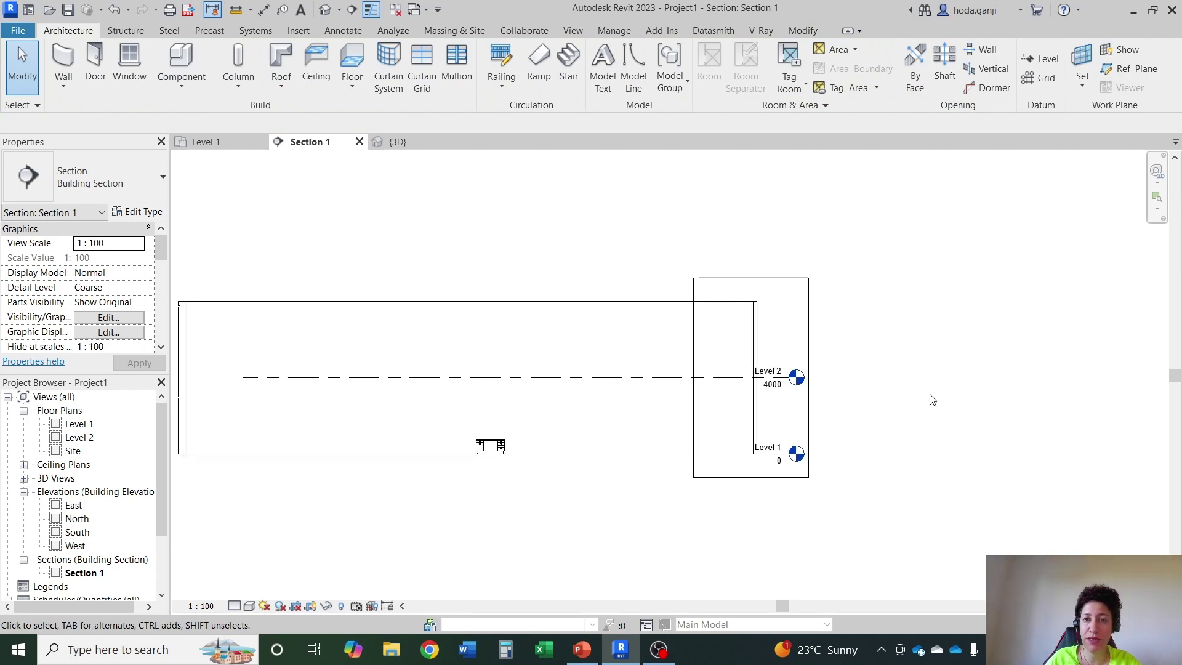
left_click(296, 607)
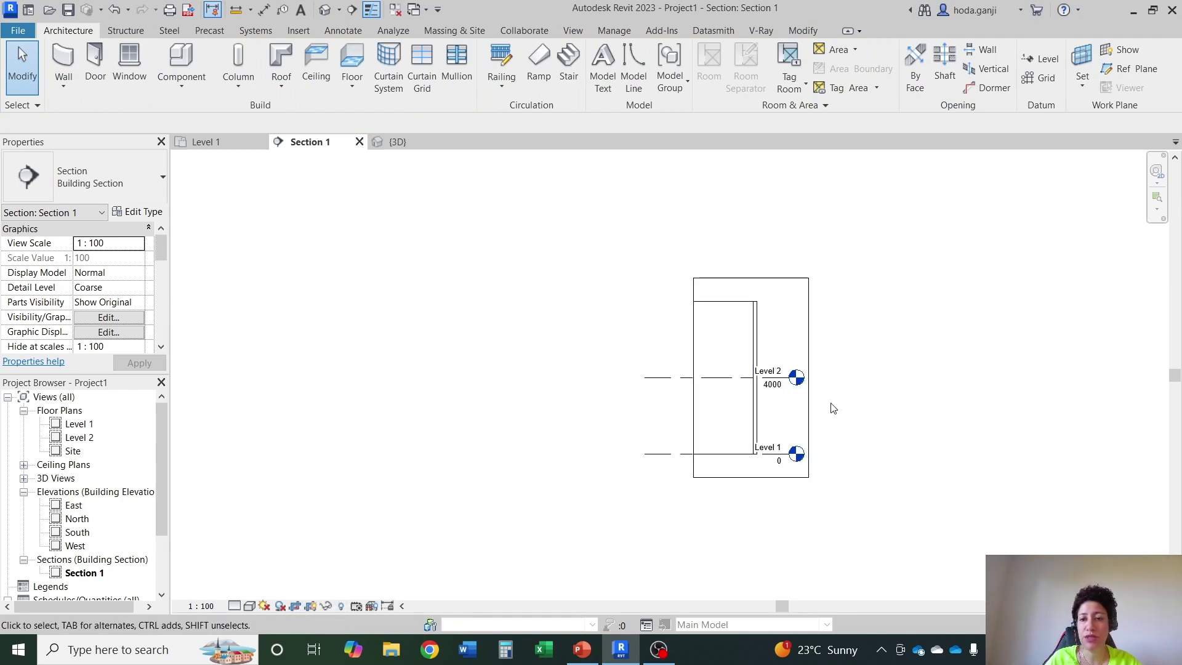
scroll(796, 357, "up", 2)
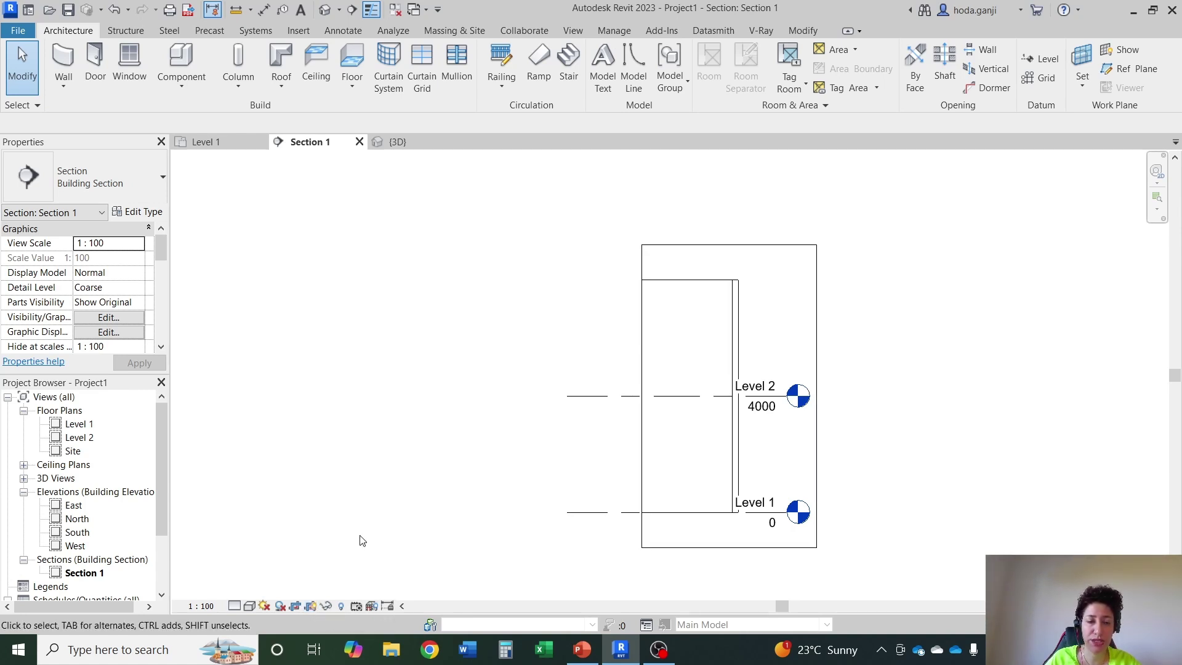
scroll(809, 424, "up", 1)
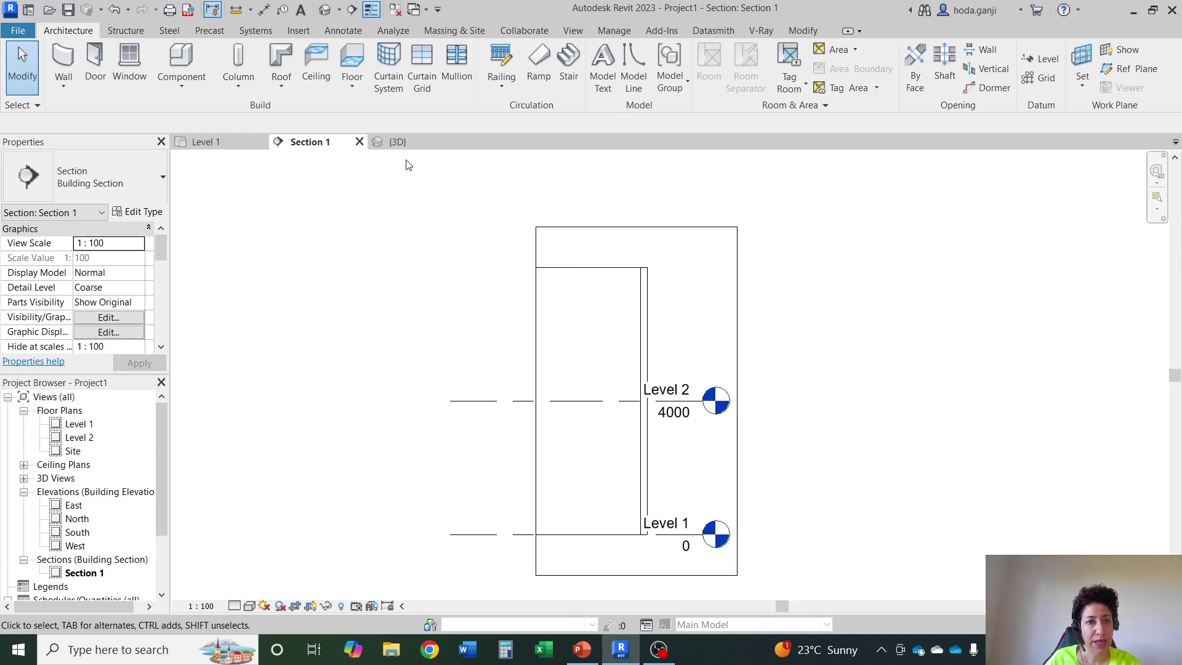
left_click(397, 141)
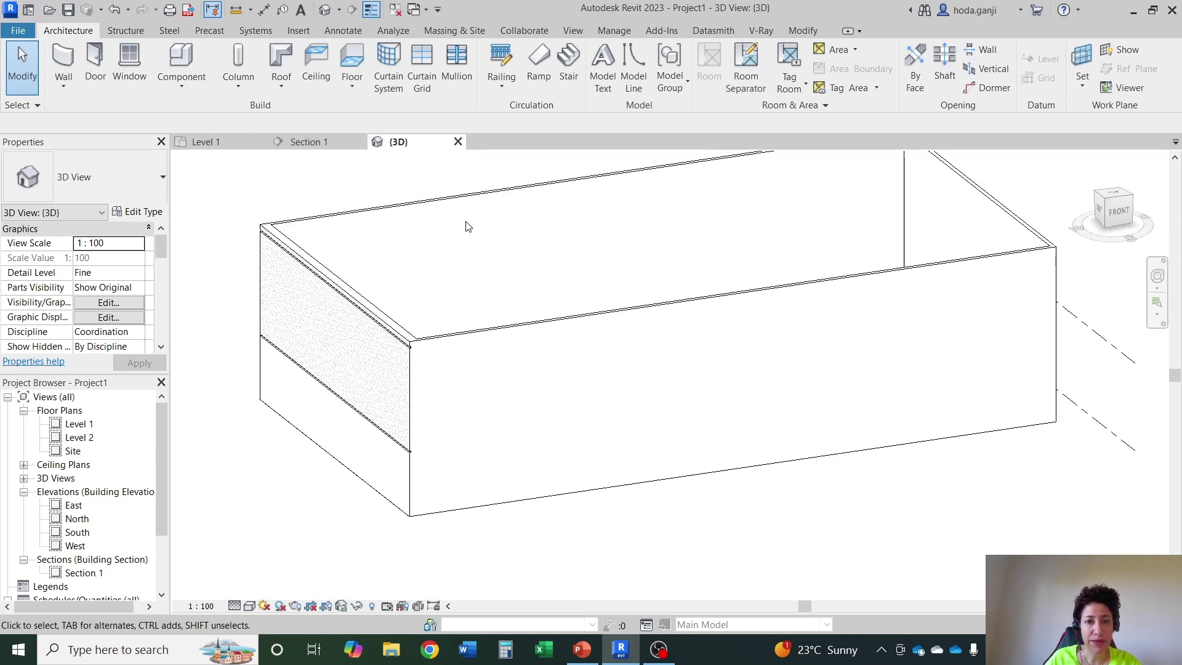
left_click(517, 329)
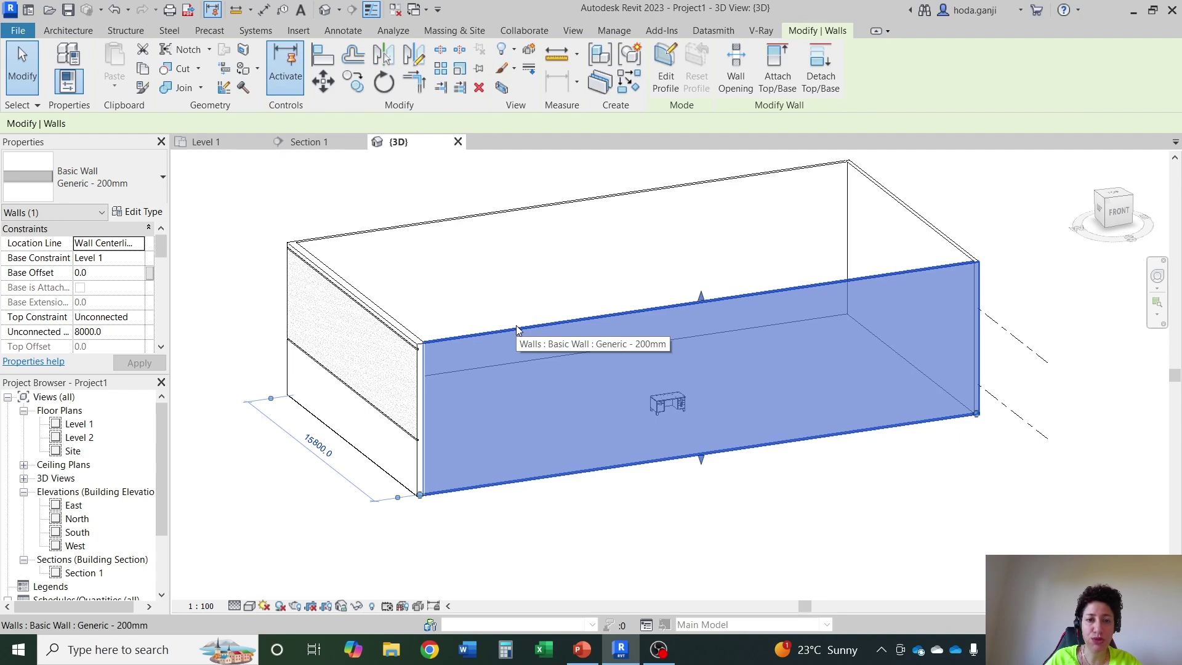
scroll(531, 382, "down", 1)
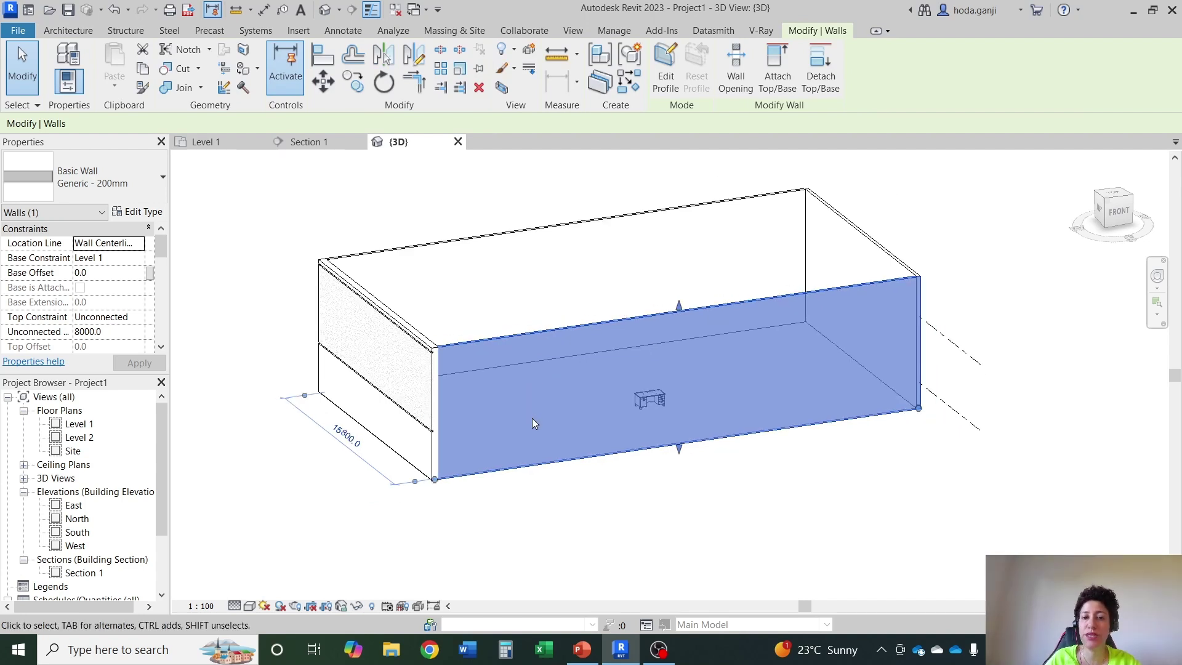
scroll(632, 360, "up", 1)
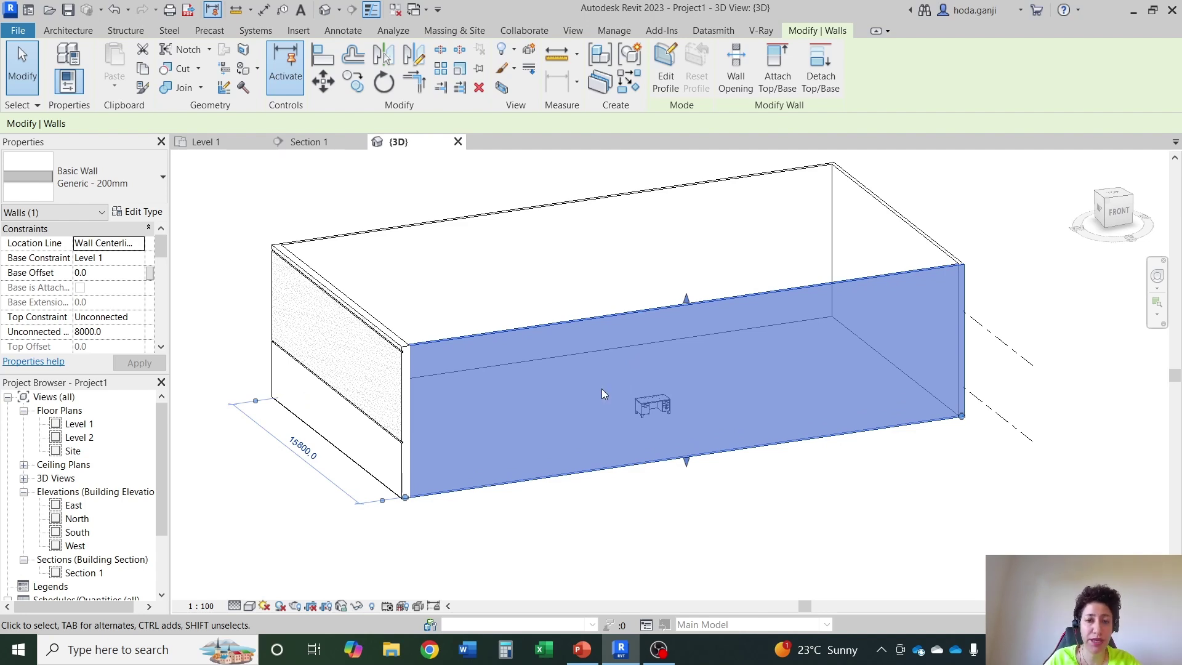
left_click(357, 607)
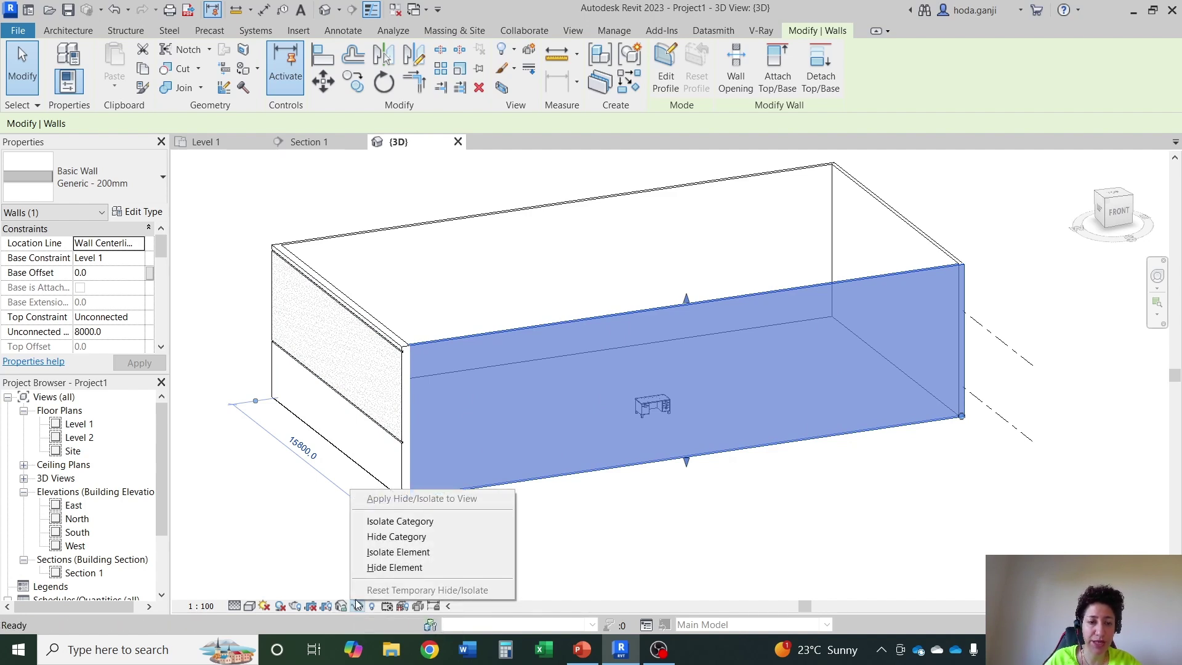
left_click(395, 567)
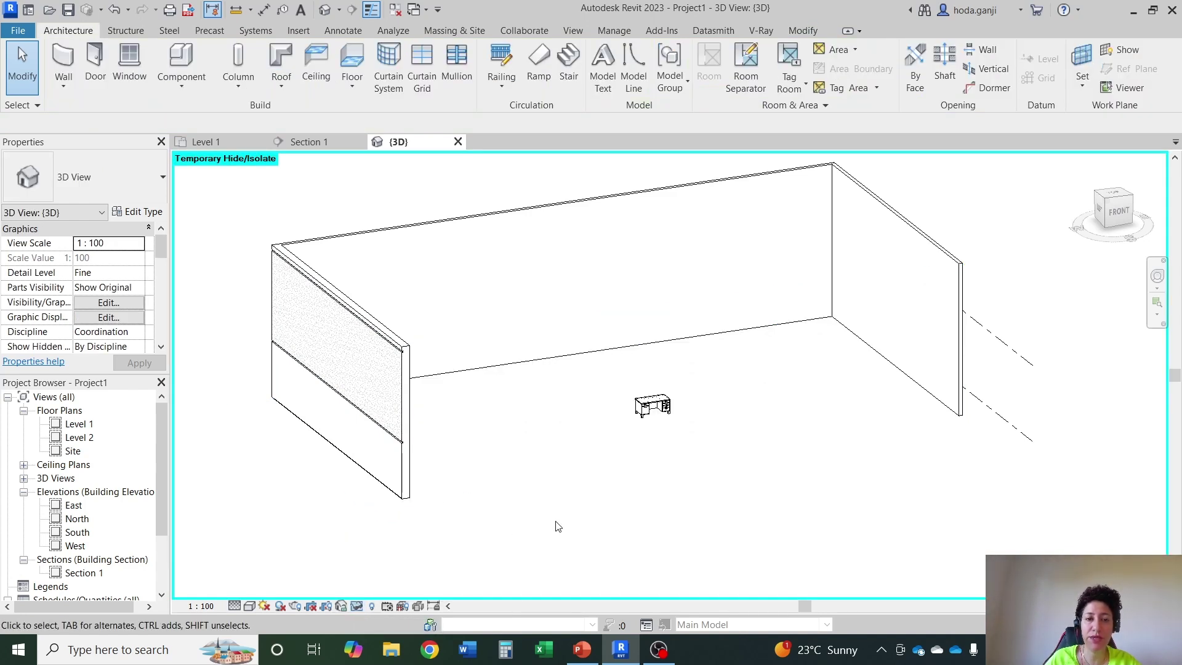
left_click(357, 608)
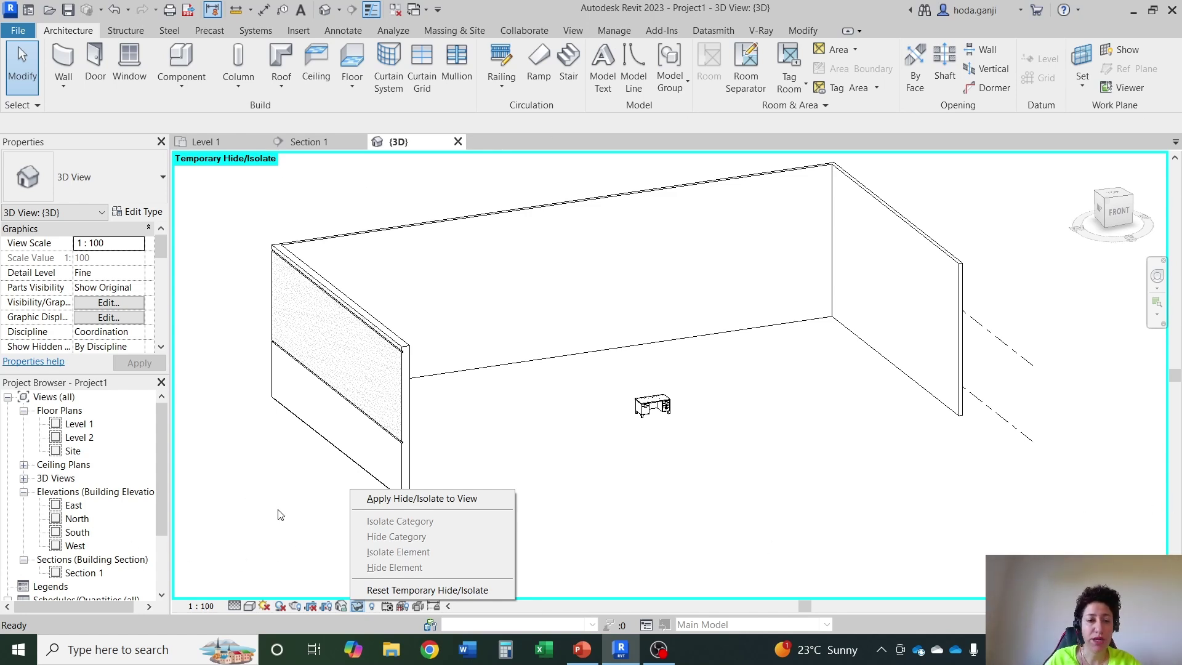
left_click(427, 590)
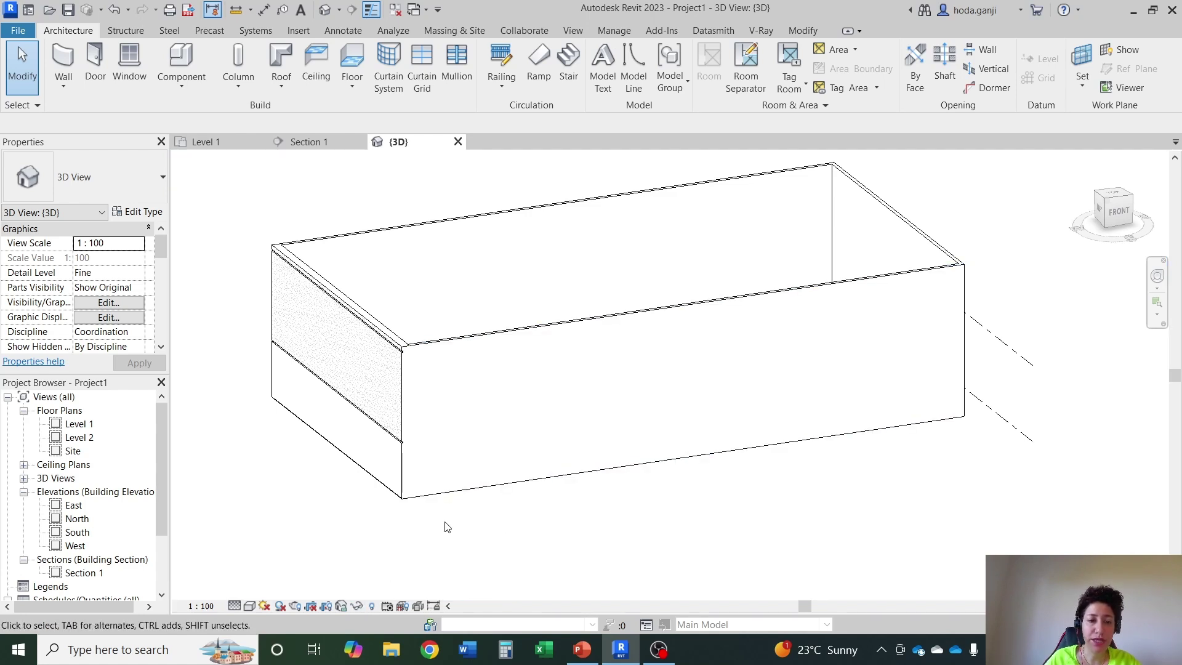
left_click(458, 493)
left_click(358, 606)
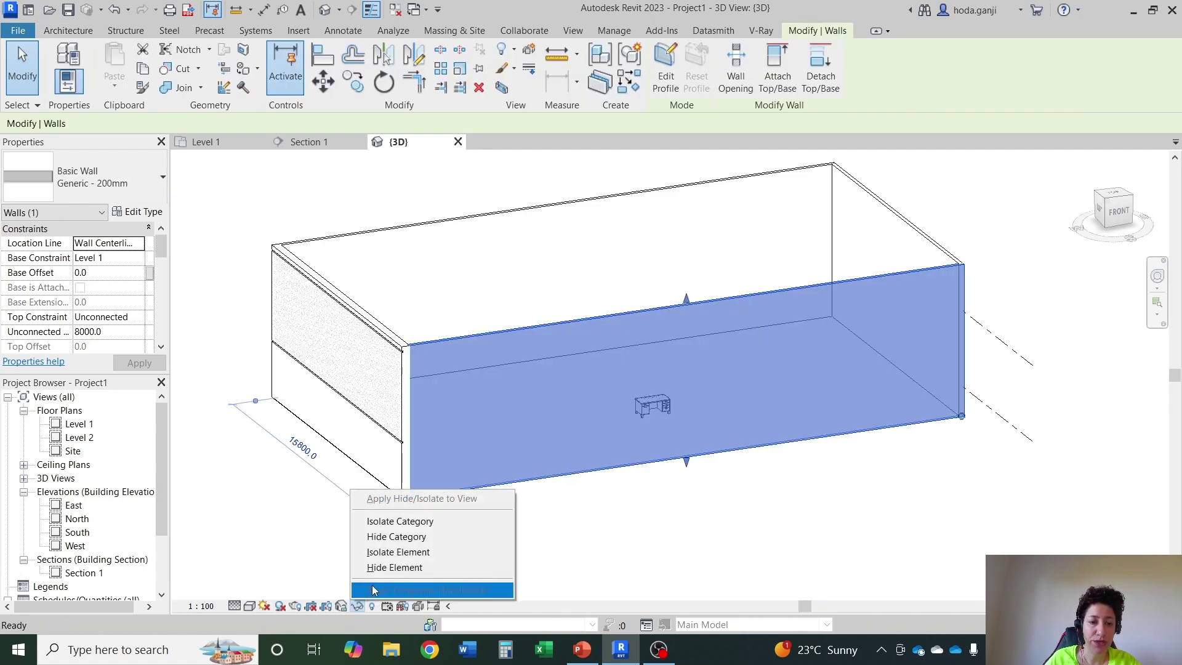
left_click(388, 567)
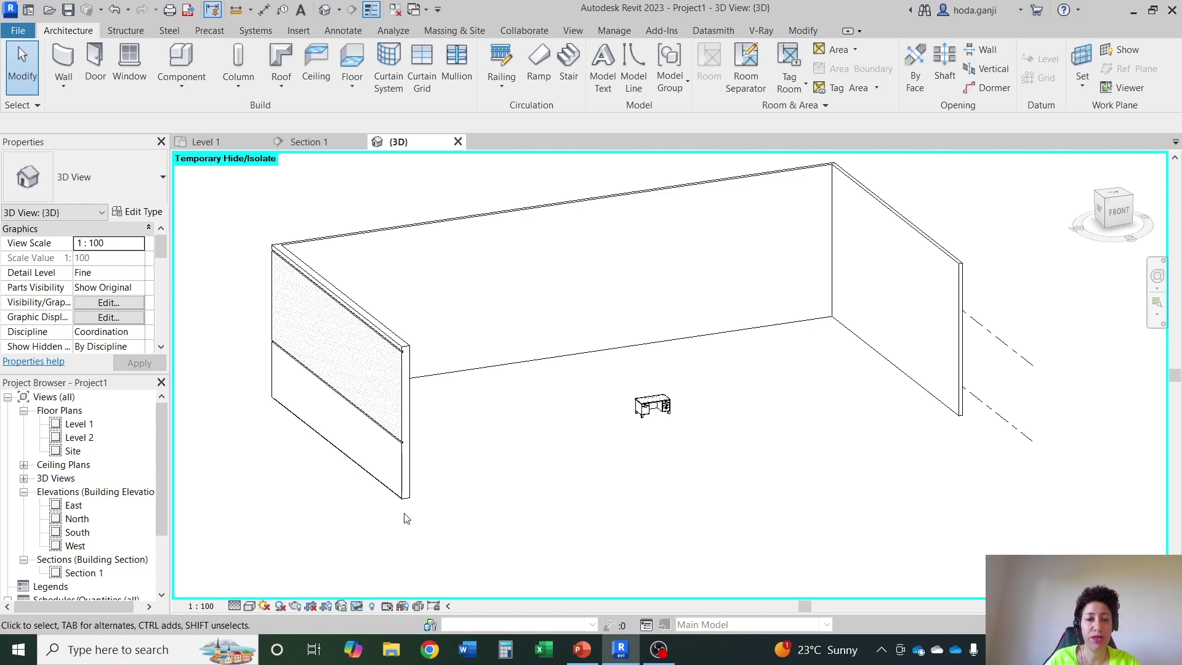
left_click(359, 605)
left_click(368, 591)
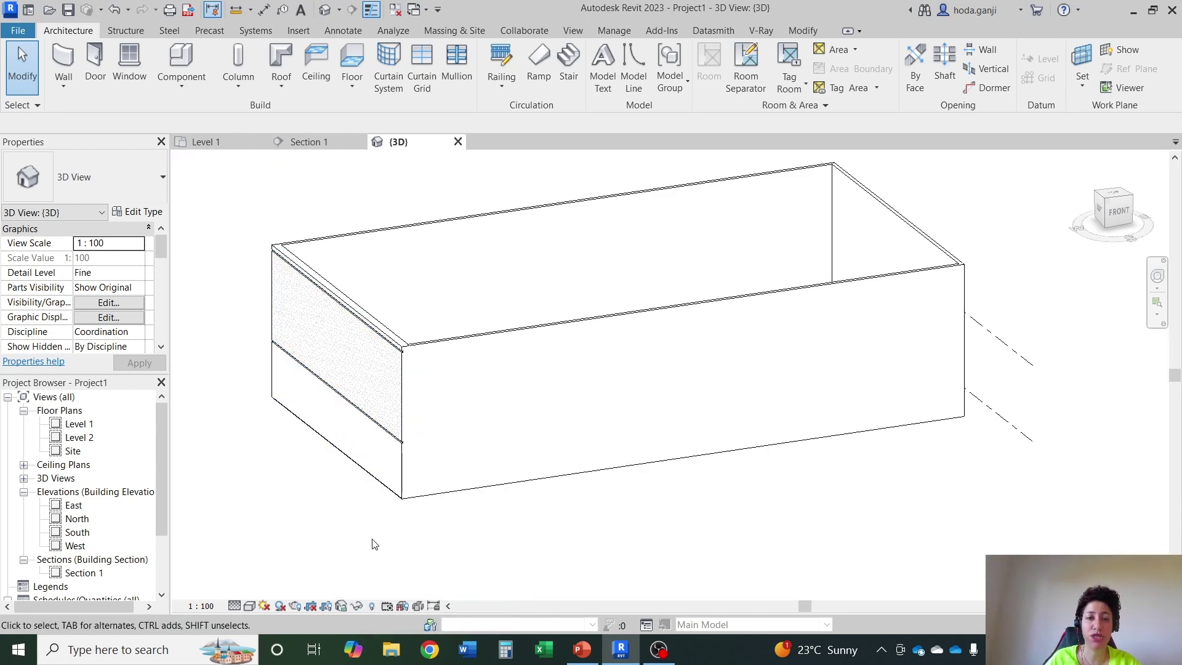
Hide the box's front wall in the 3D view with Hide in View > Elements.
left_click(500, 488)
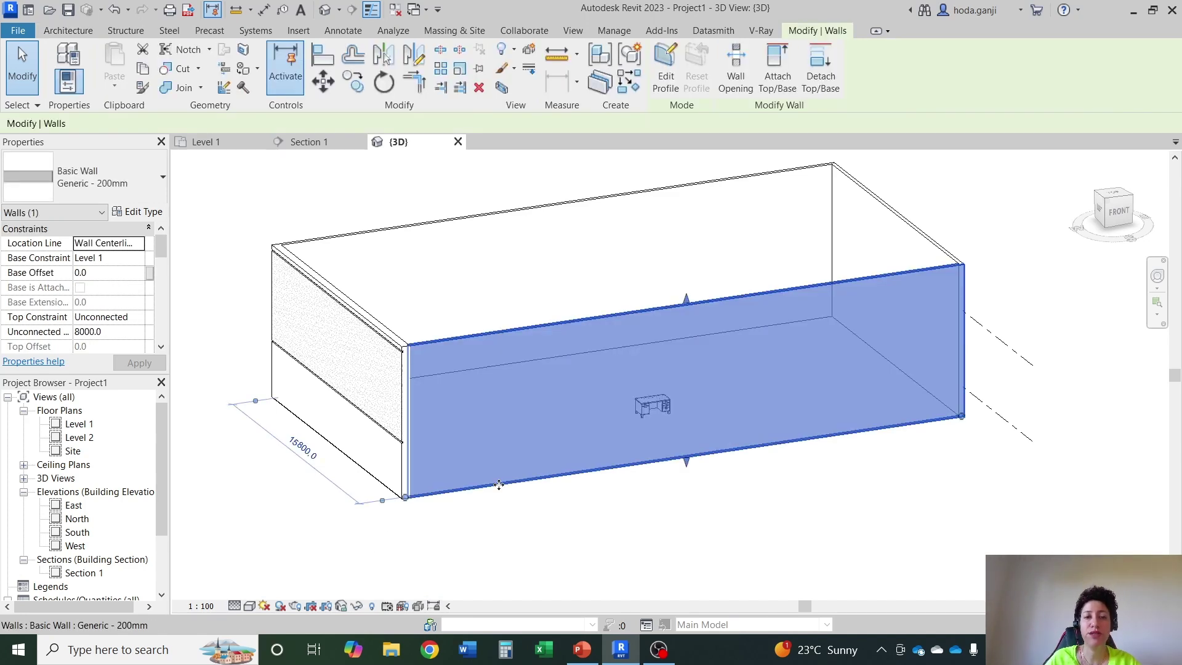
right_click(537, 349)
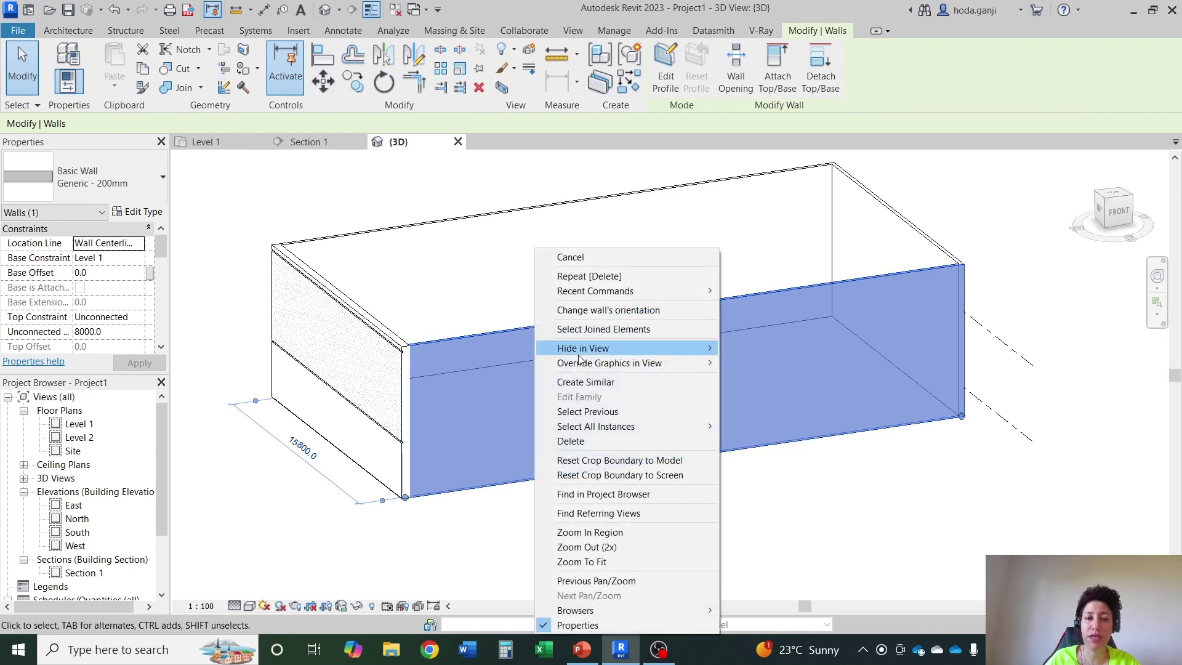
mouse_move(581, 357)
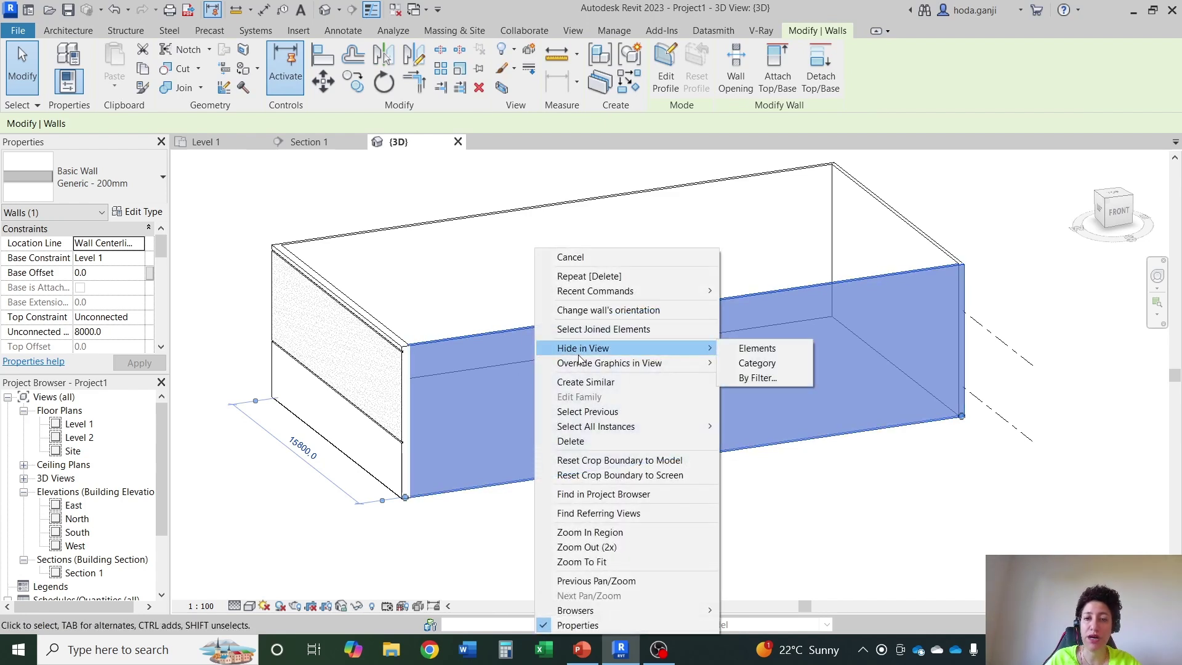
left_click(762, 349)
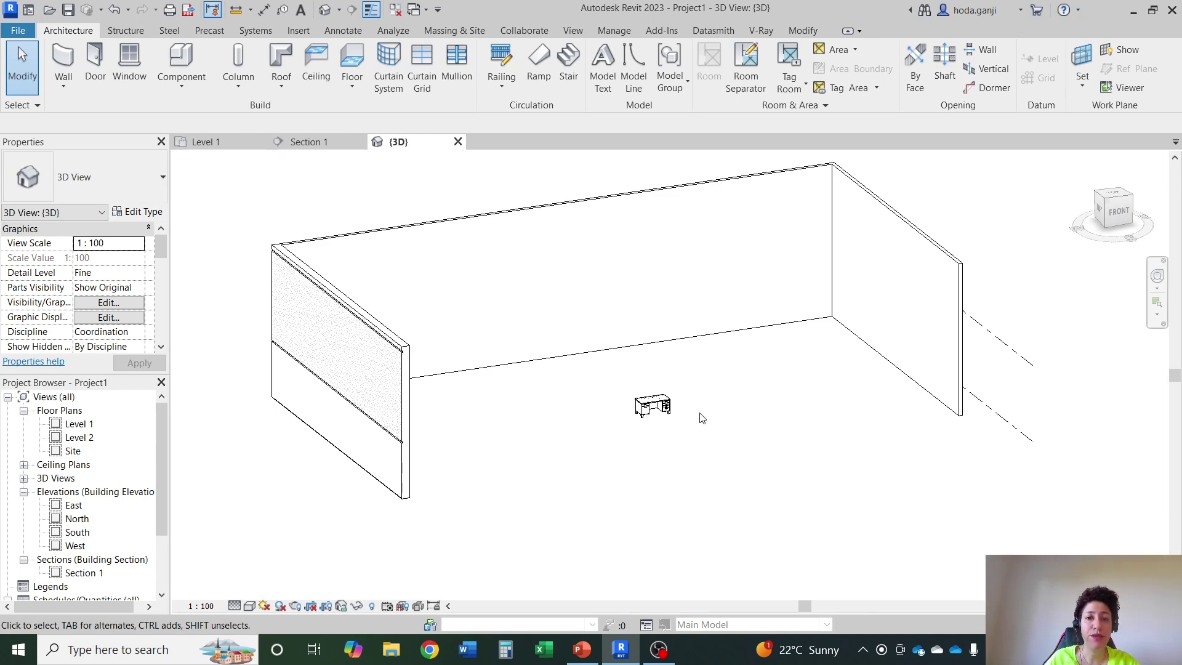
Reveal hidden elements, unhide the front wall, then turn Reveal Hidden Elements off.
left_click(371, 607)
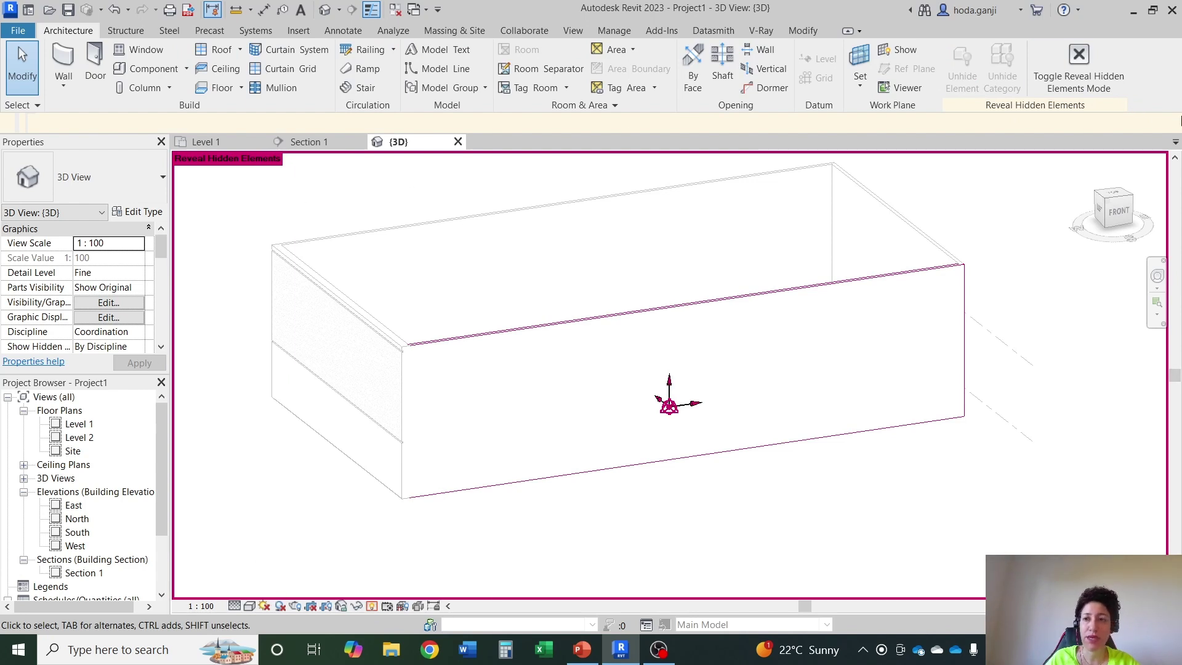
left_click(622, 320)
right_click(622, 318)
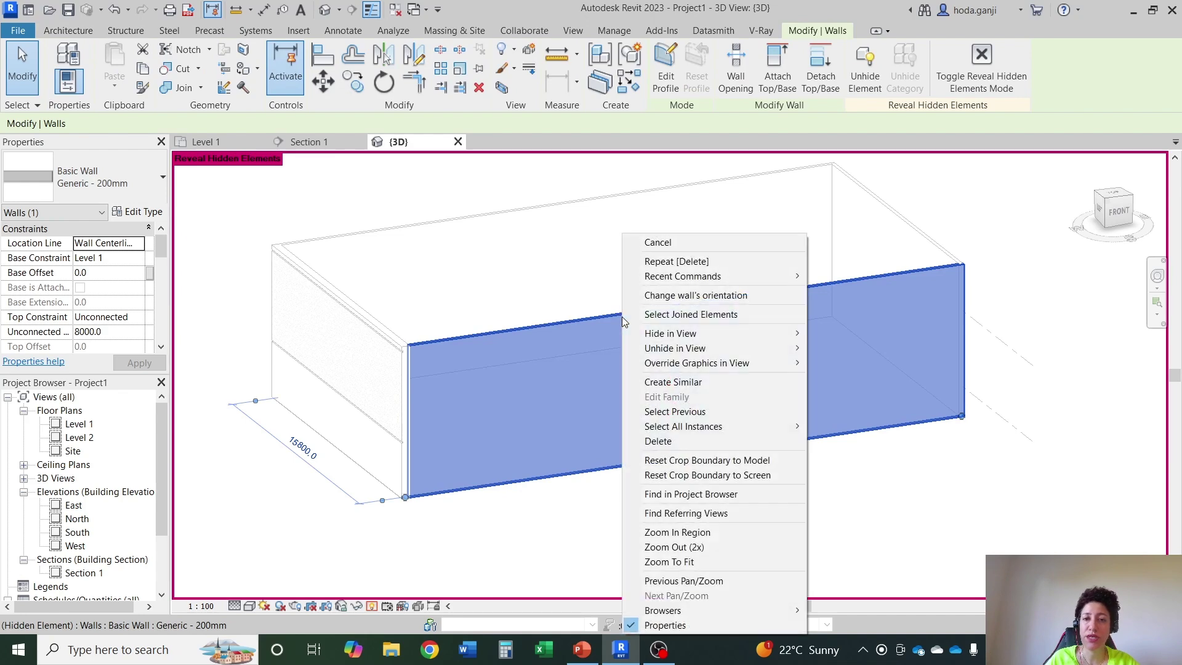
mouse_move(724, 356)
left_click(838, 348)
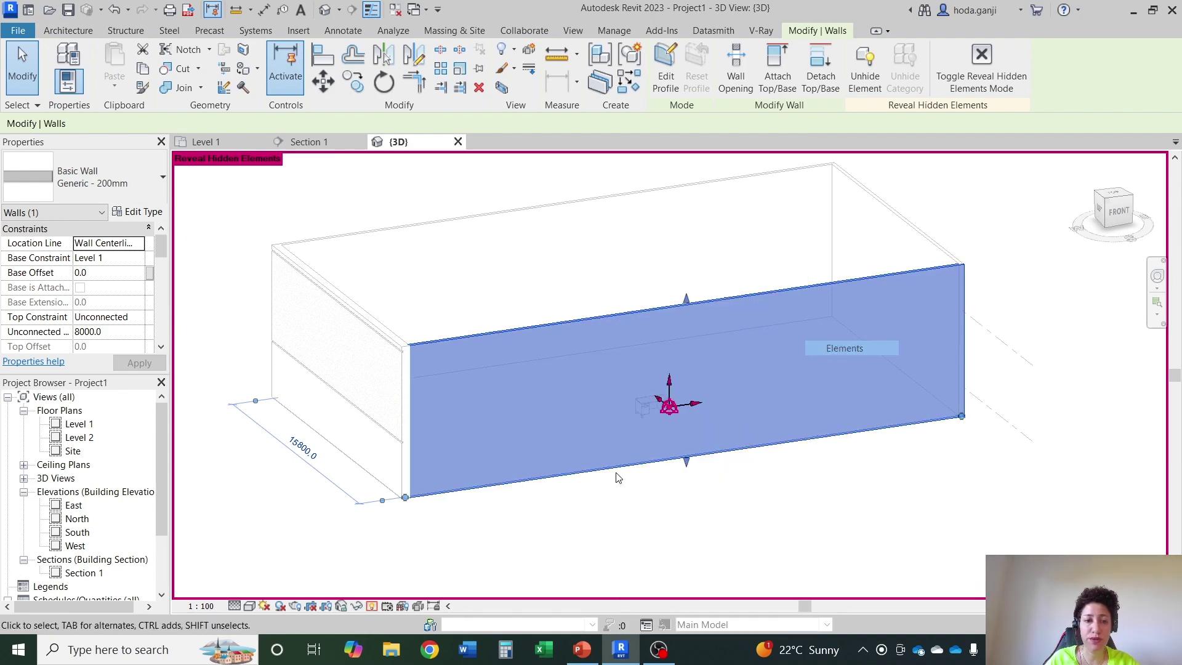
left_click(377, 606)
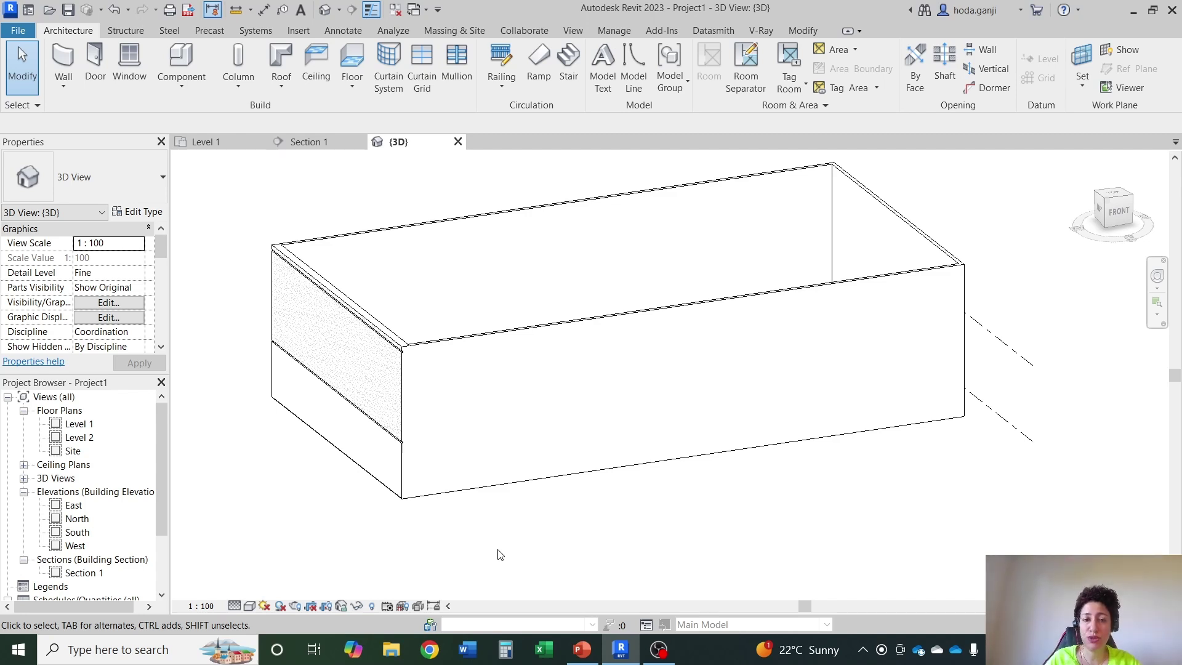
left_click(500, 337)
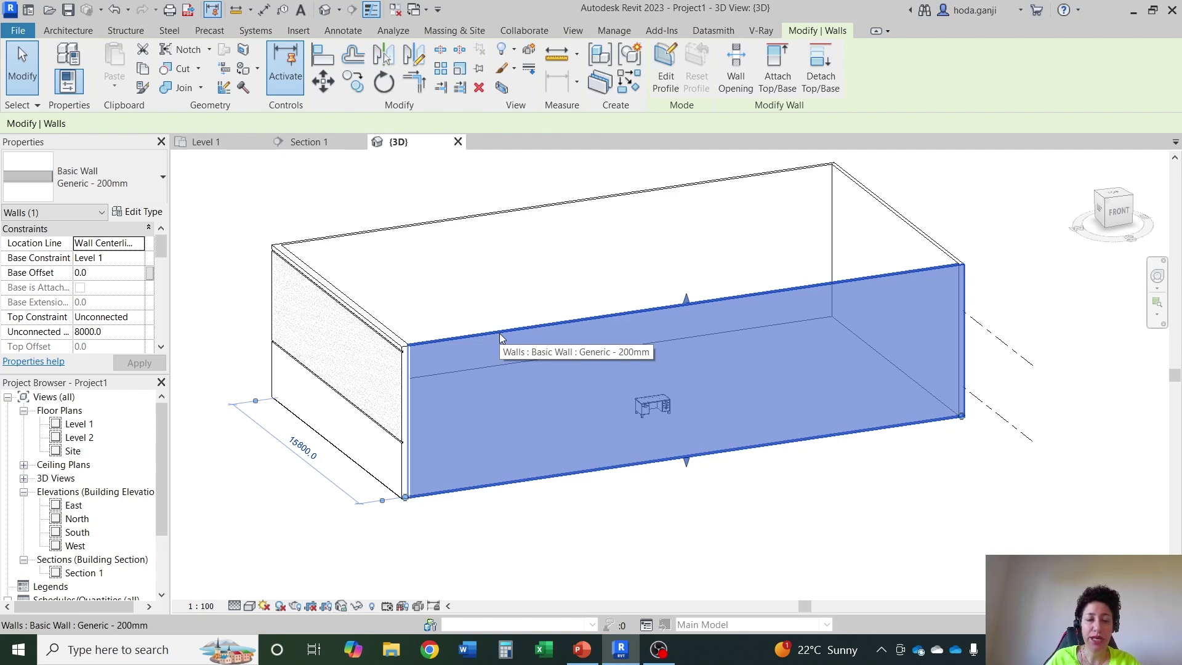
left_click(358, 606)
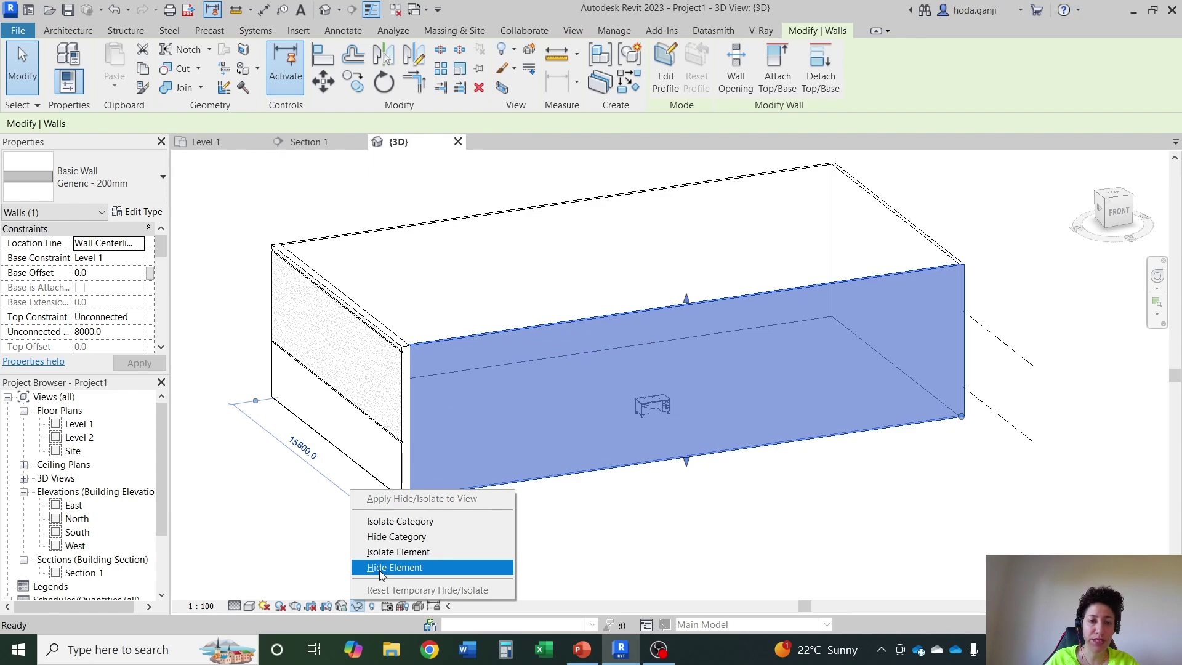
left_click(380, 569)
left_click(541, 376)
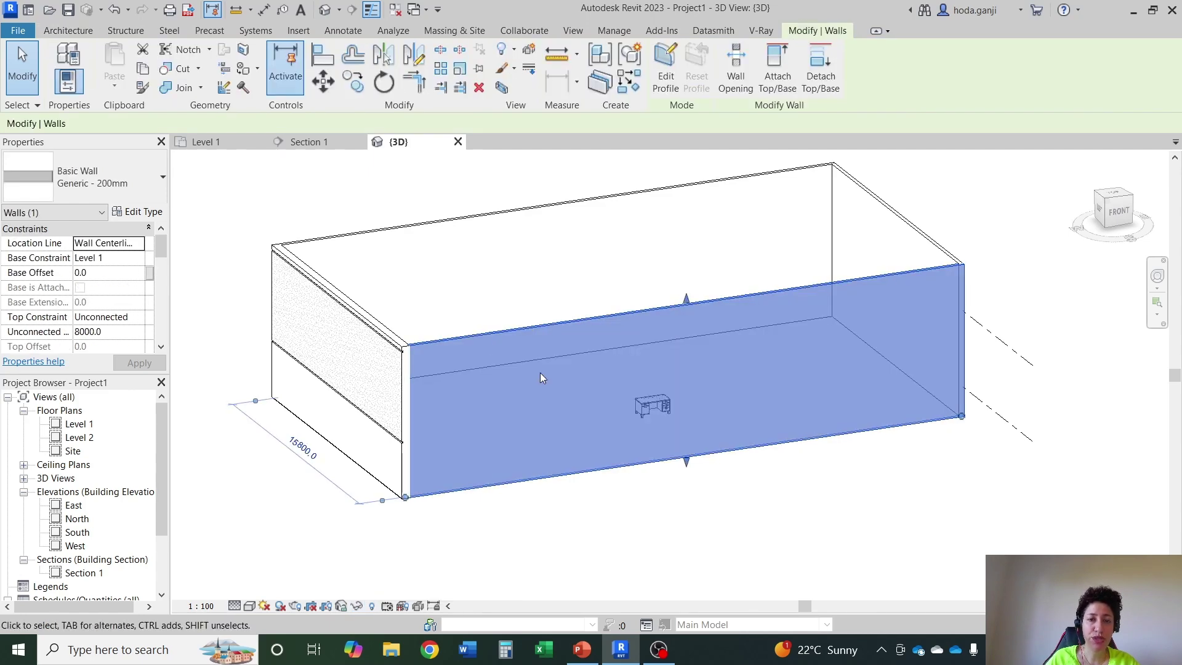
key("h")
key("h")
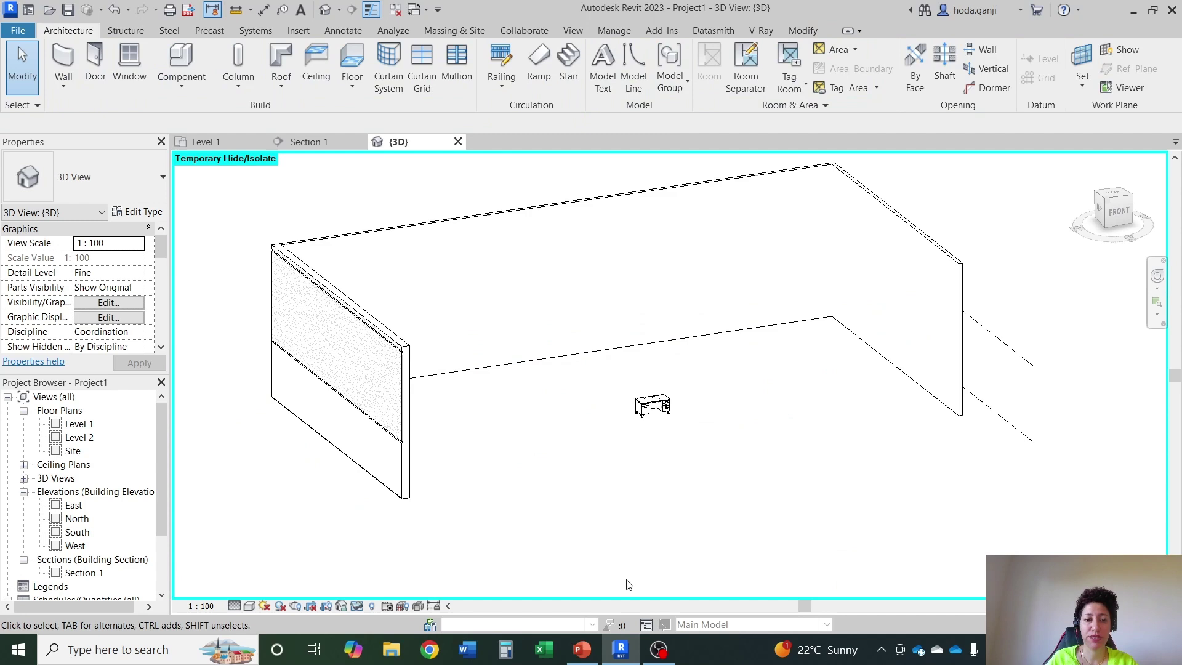
left_click(445, 223)
key("h")
key("h")
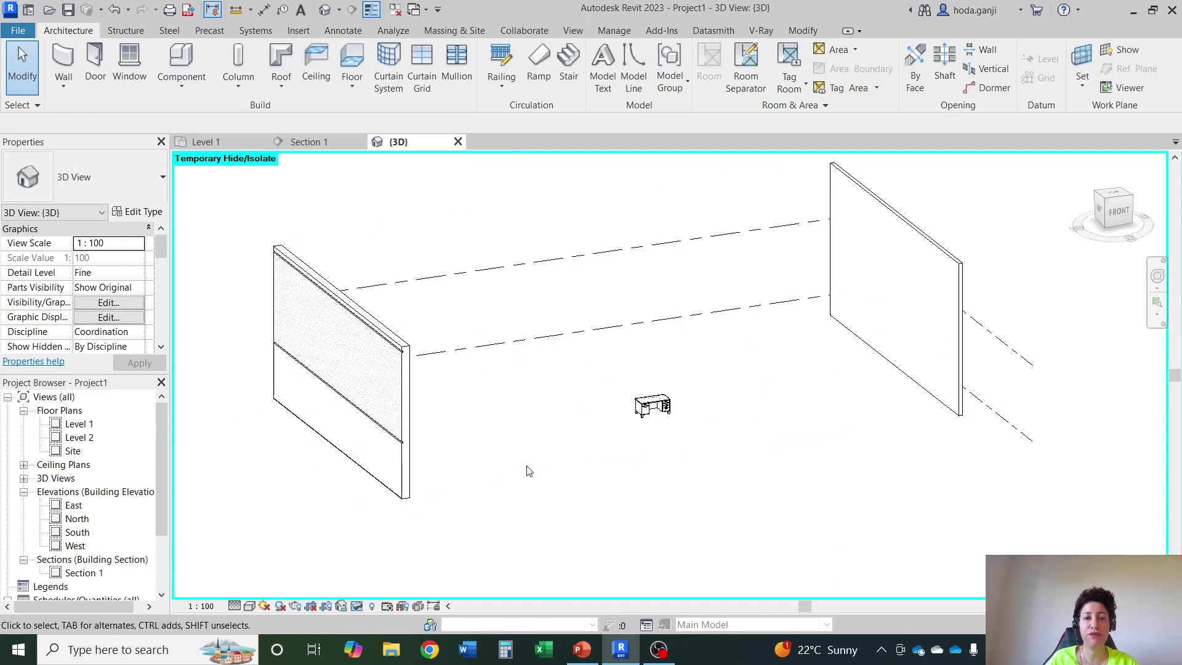
left_click(357, 607)
left_click(366, 590)
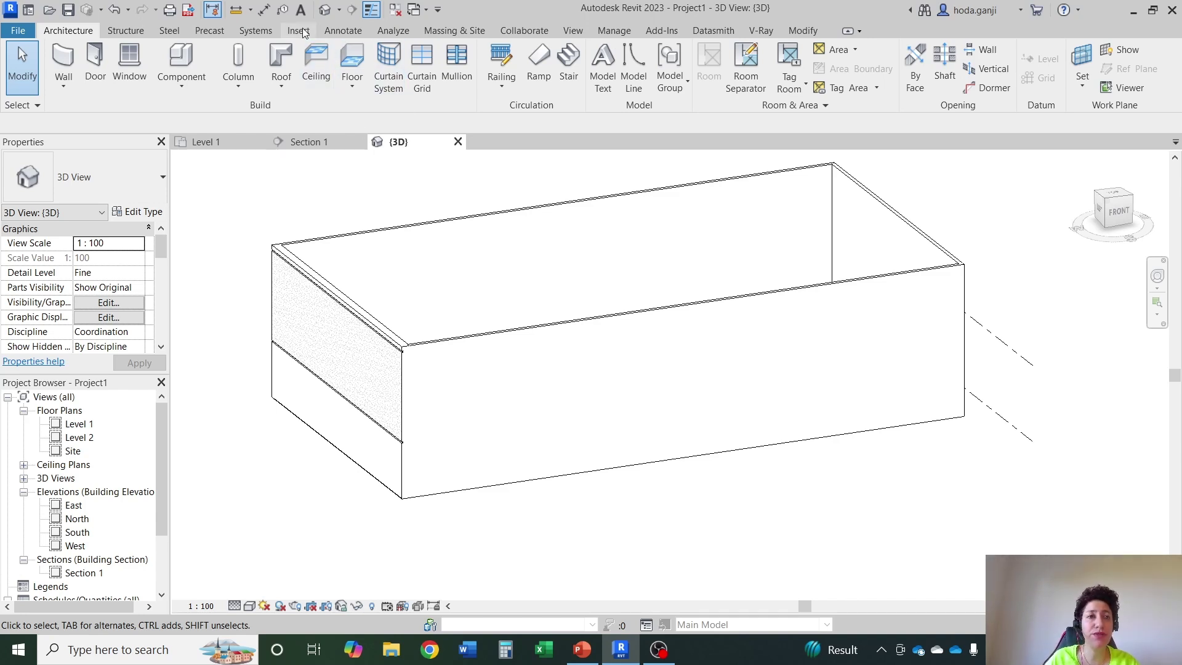
Open Import CAD, review the Files of type list, and cancel without importing.
scroll(404, 82, "down", 5)
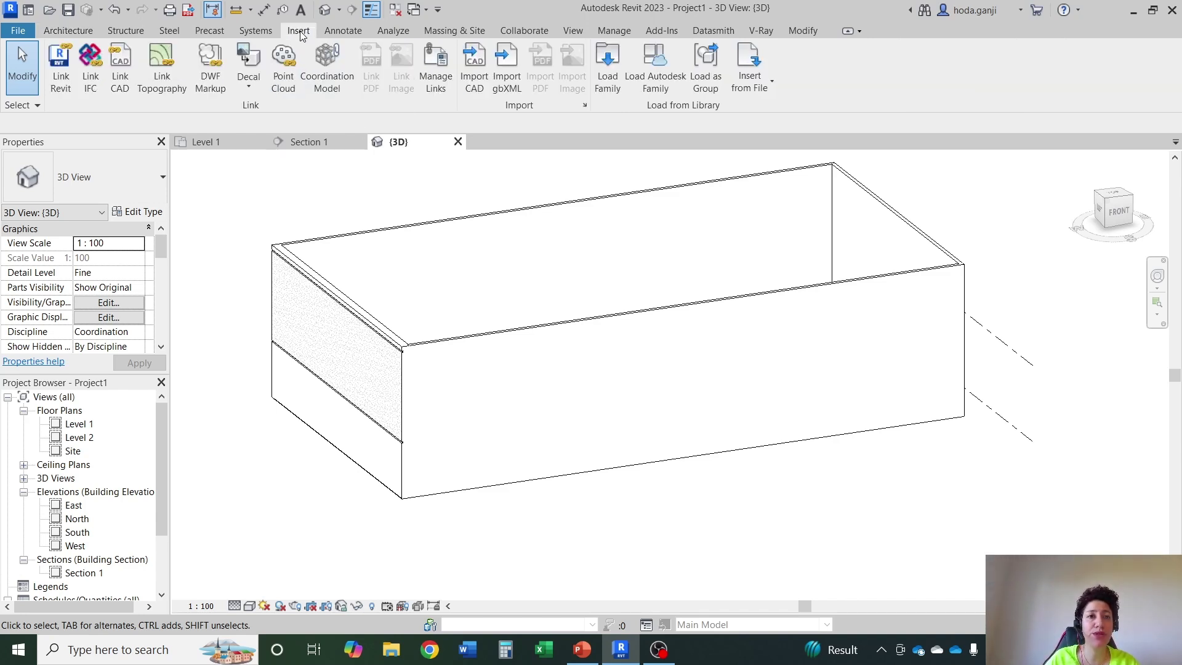
left_click(478, 85)
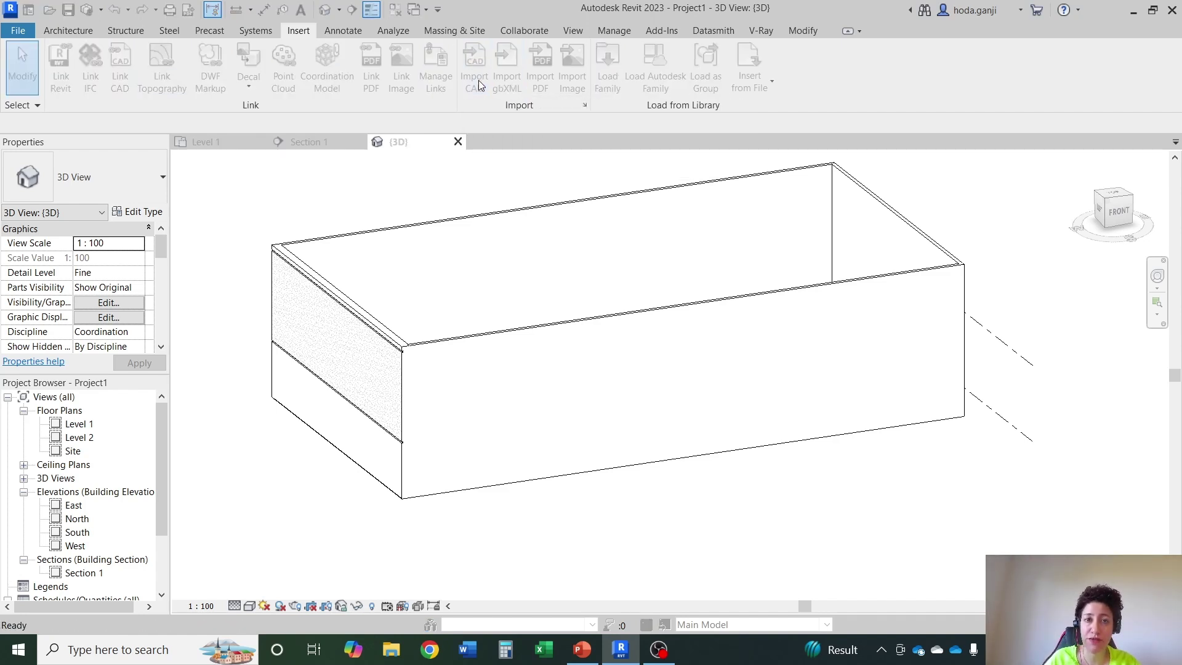
left_click(500, 425)
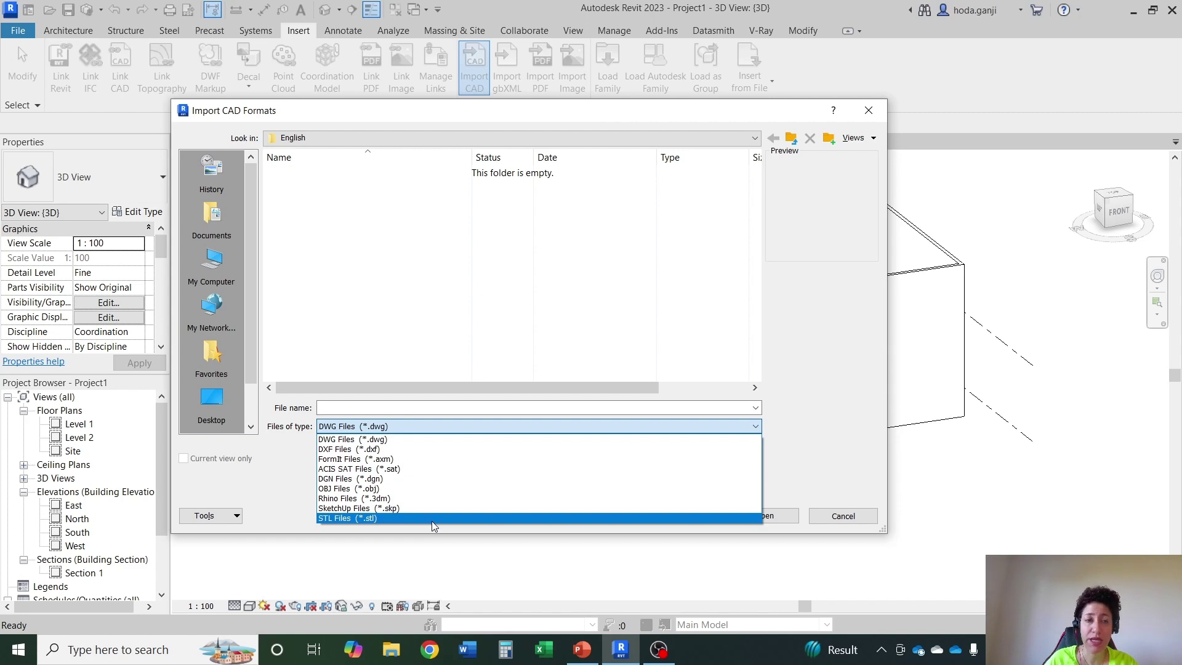
left_click(553, 265)
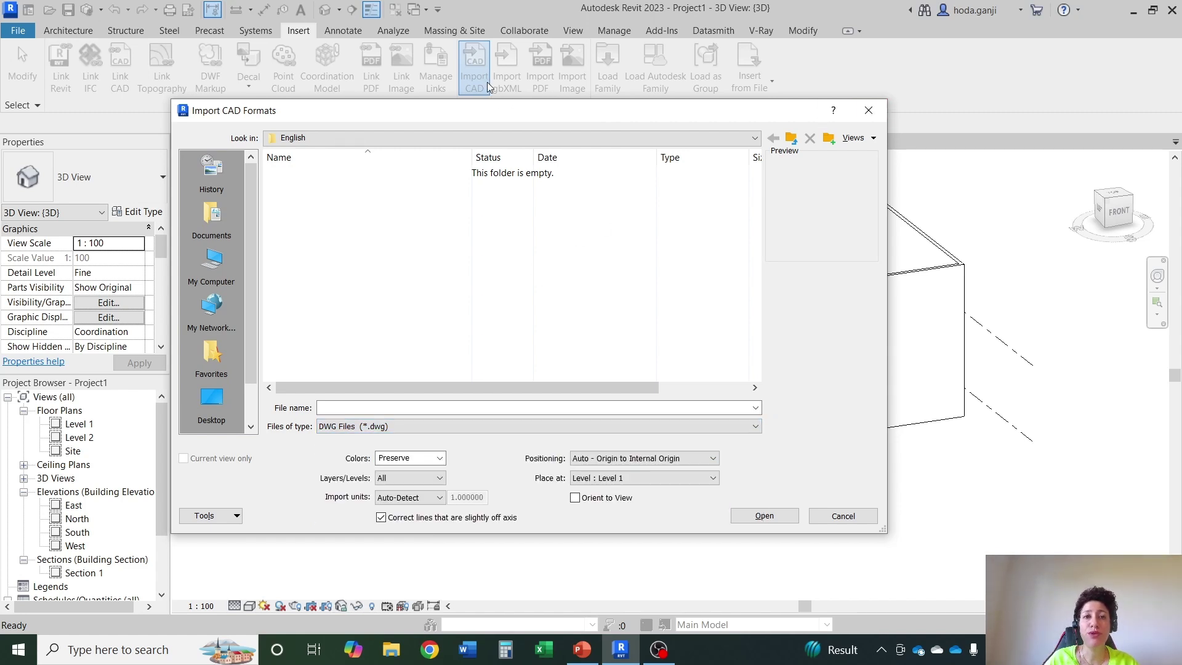
left_click(869, 111)
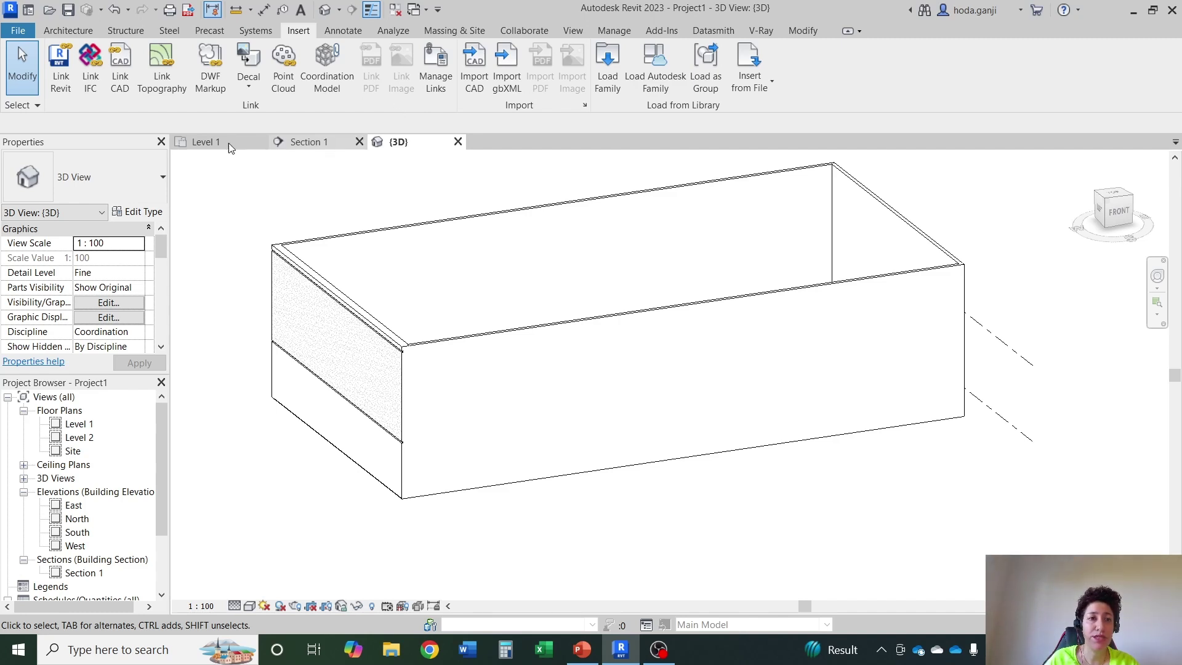
Switch to the Level 1 plan and bring up the File > Save As choices.
left_click(208, 142)
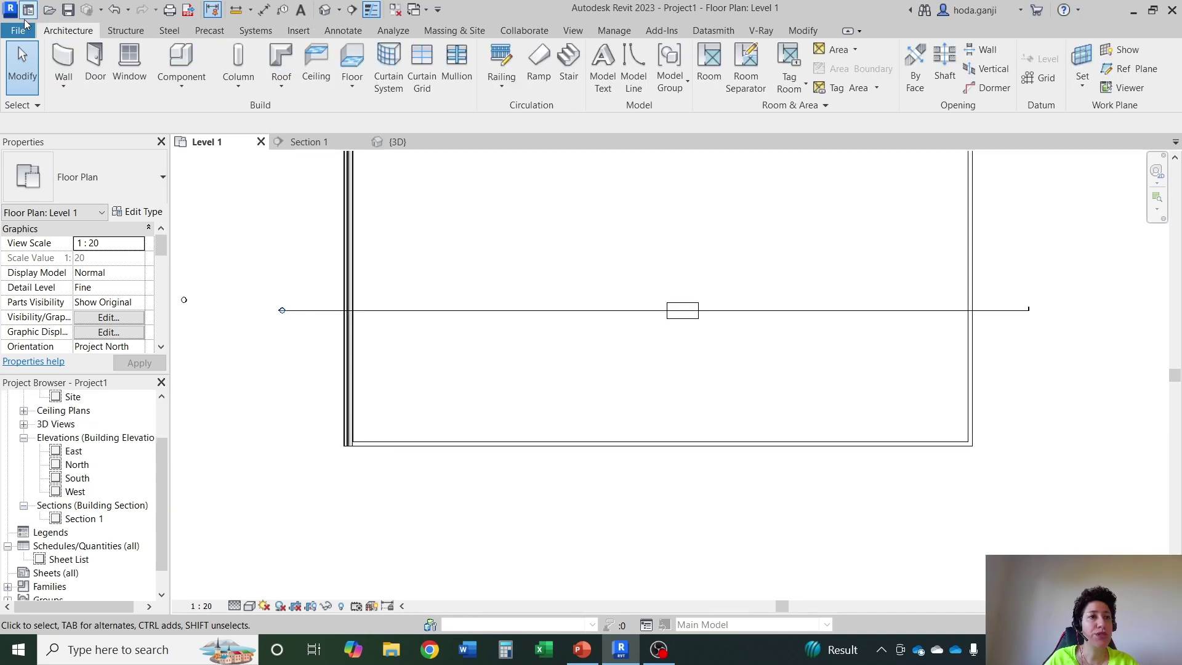
left_click(17, 32)
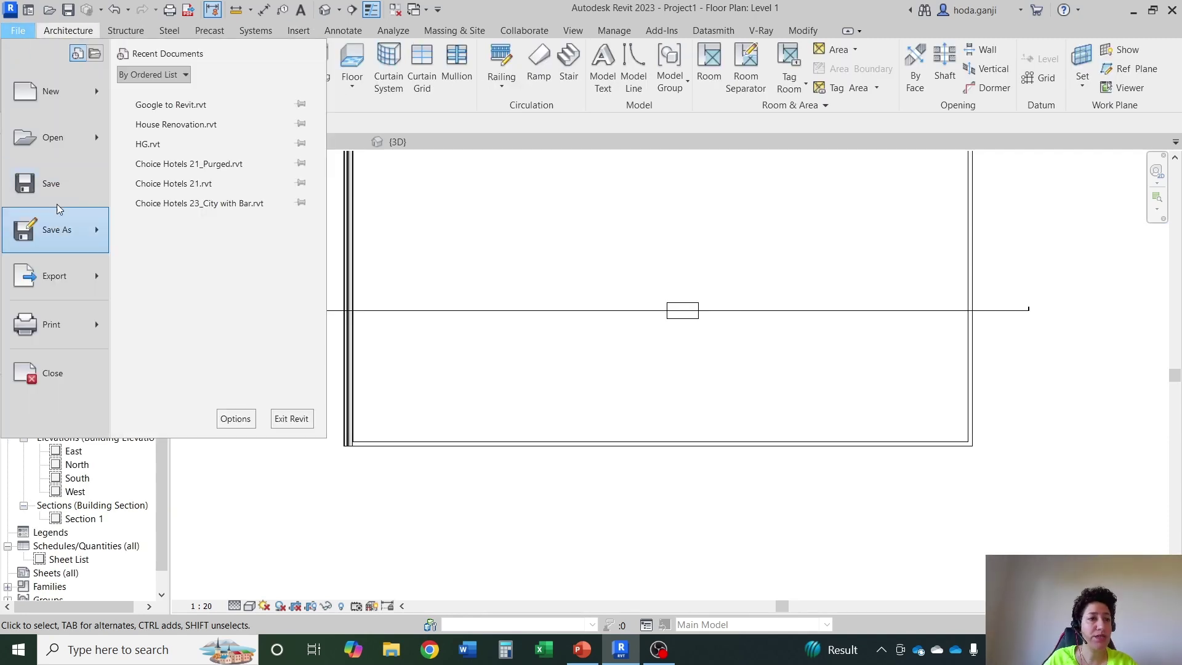
mouse_move(60, 216)
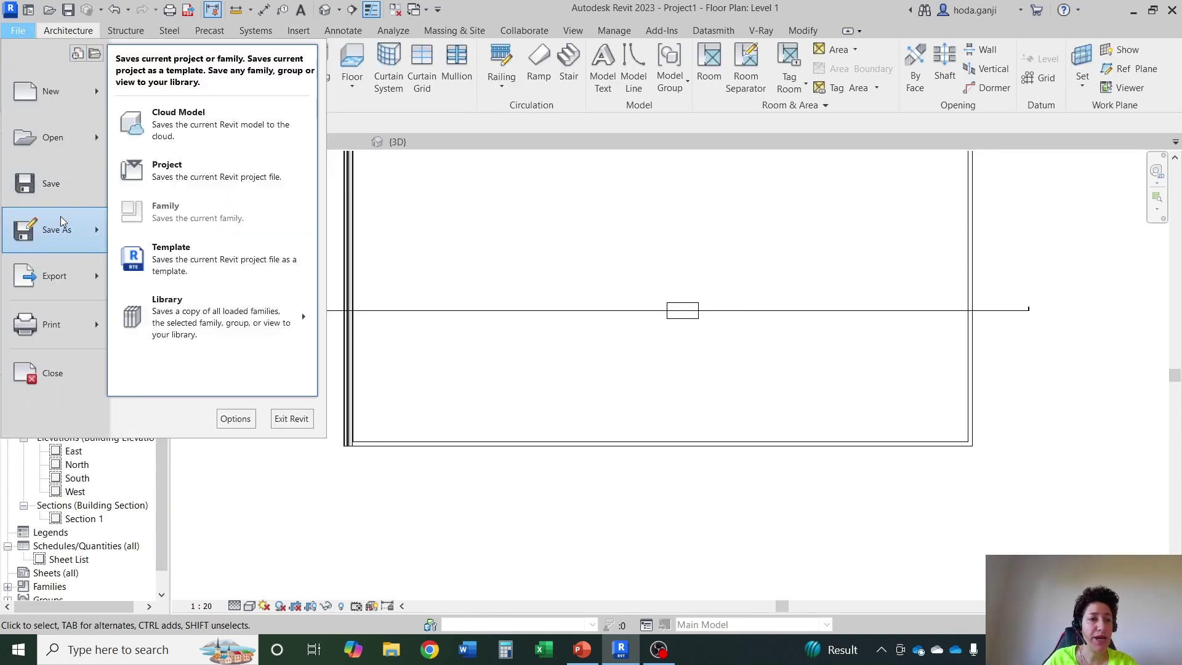
Keep Project Files (*.rvt), set Maximum backups to 2 in Options, and save as Project1.
left_click(201, 168)
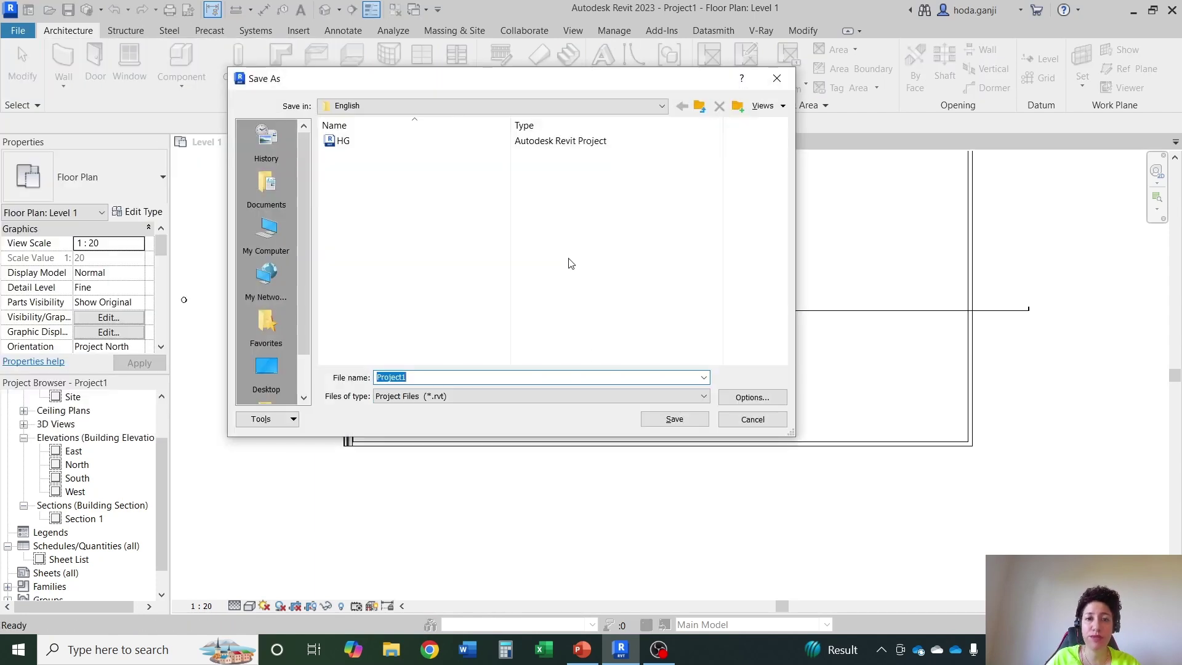
left_click(551, 396)
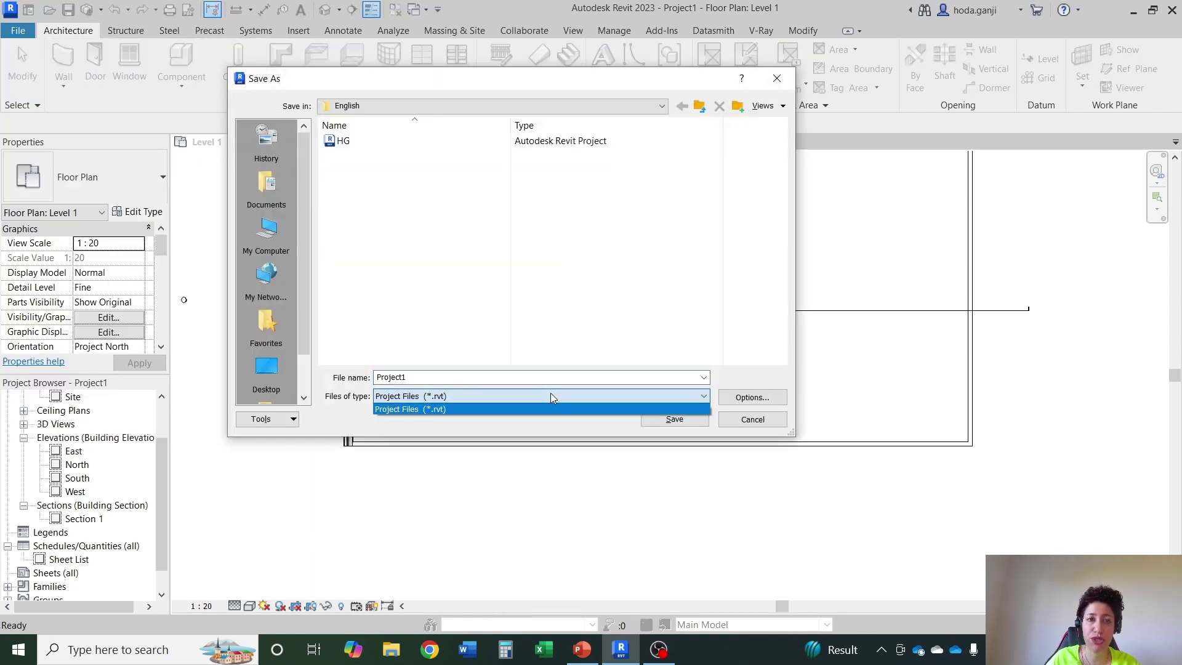
left_click(551, 398)
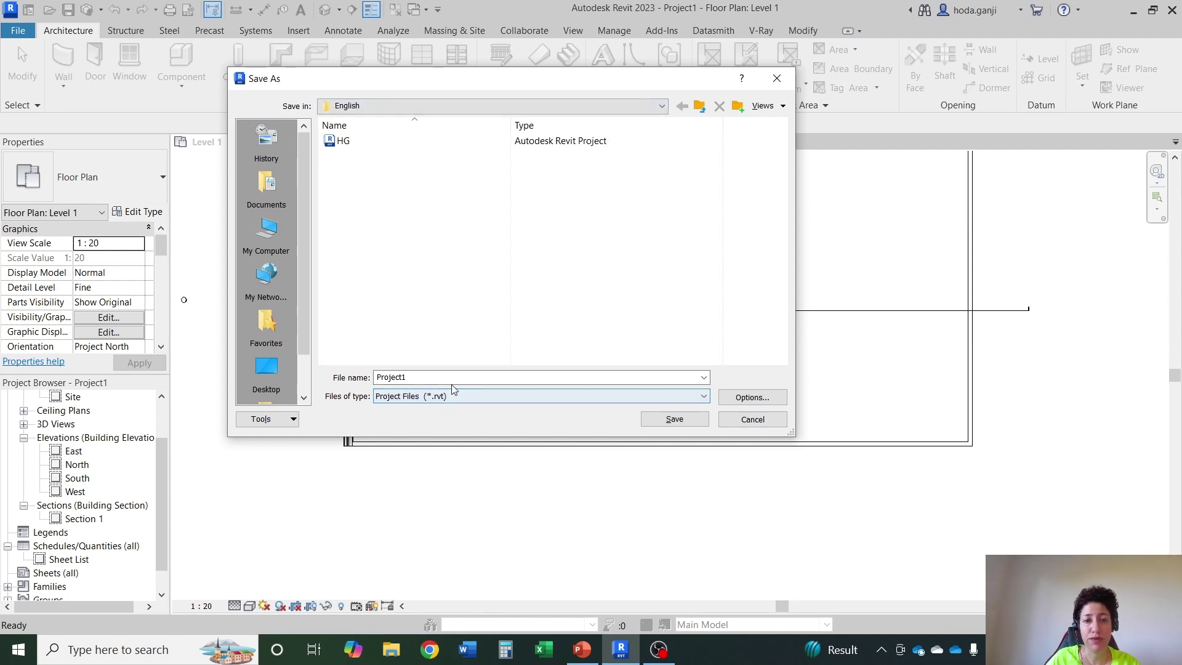
left_click(754, 399)
left_click(768, 164)
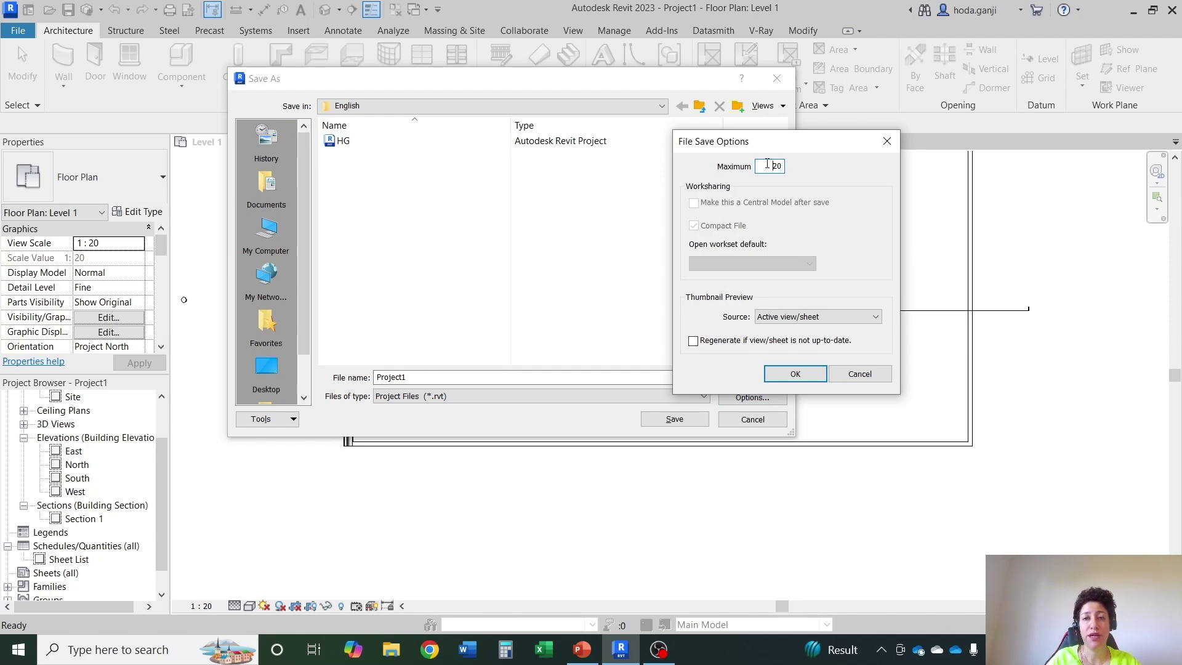
key("BackSpace")
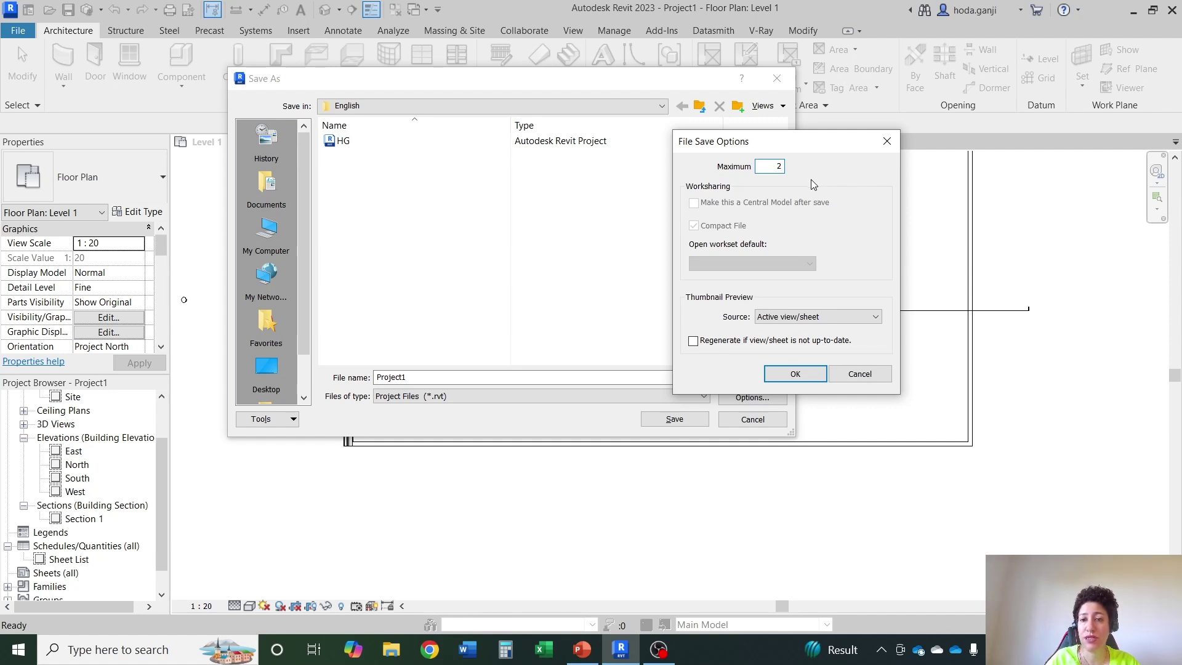
left_click(795, 374)
left_click(748, 396)
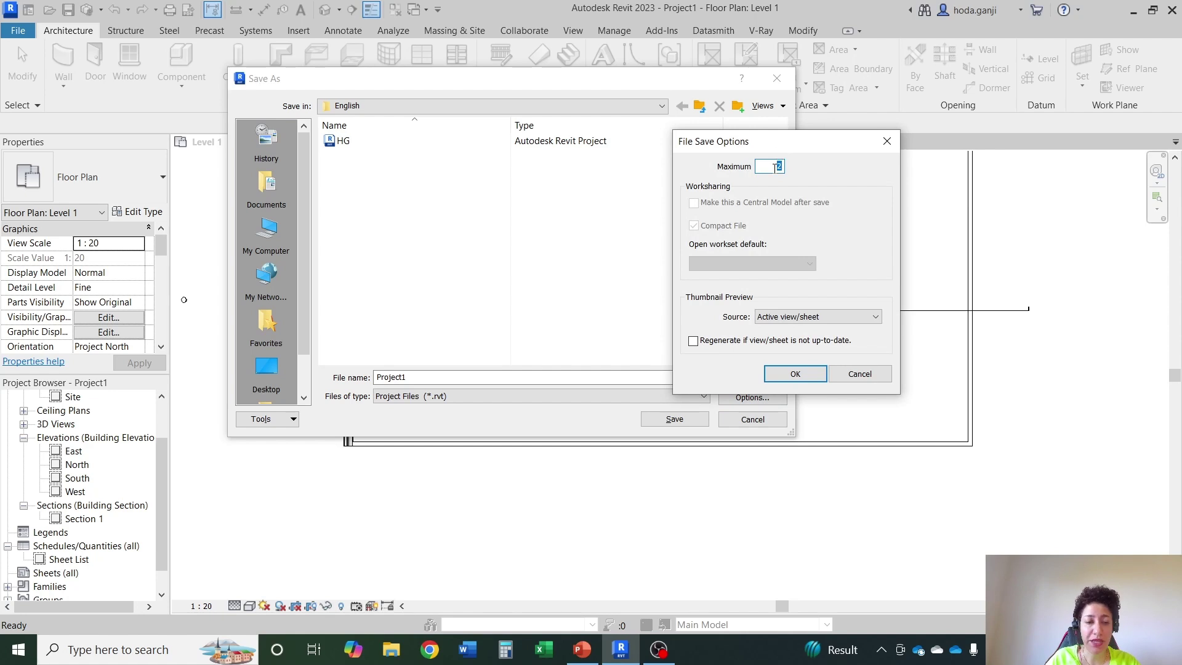
type("20")
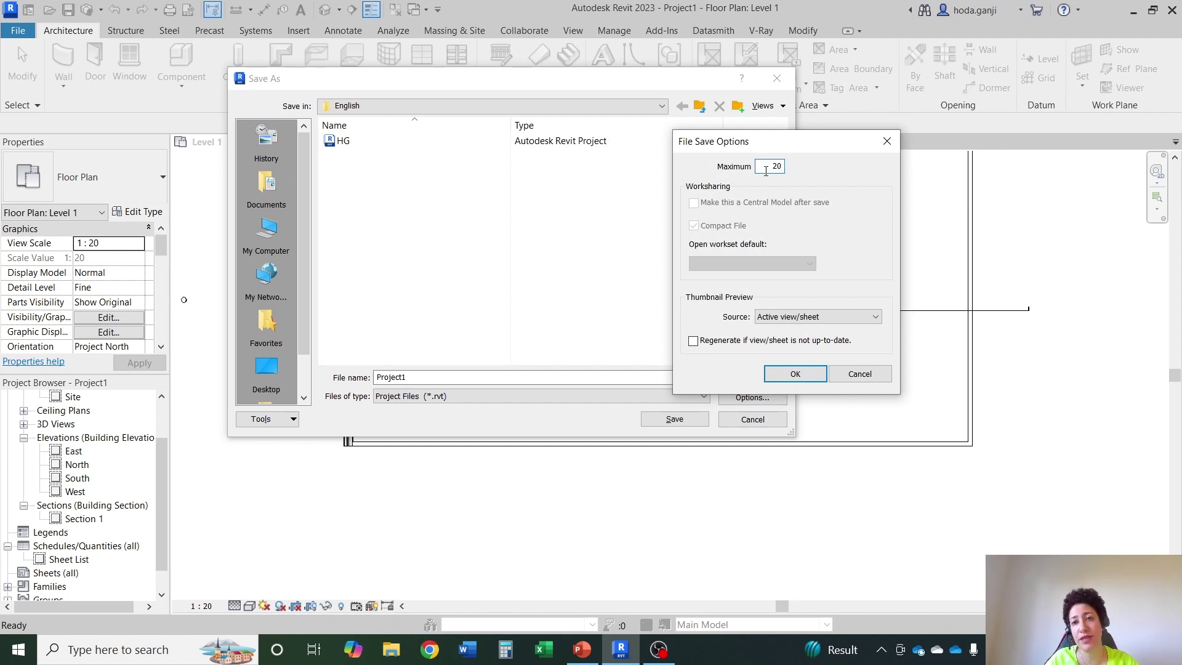
key("BackSpace")
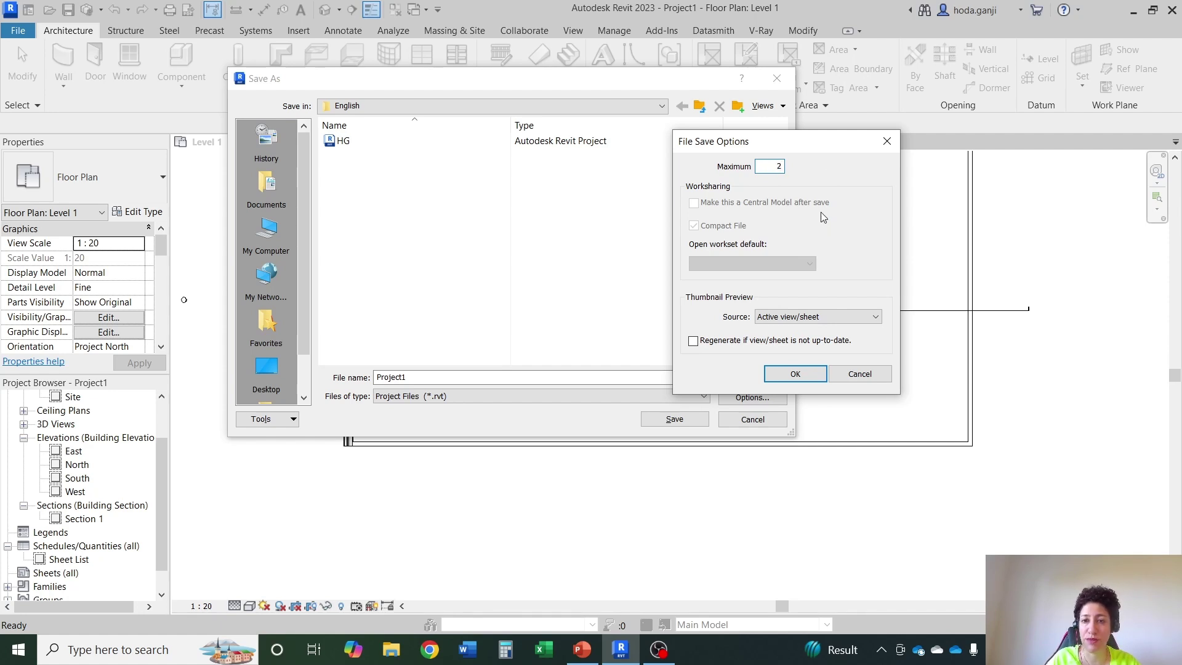
left_click(776, 374)
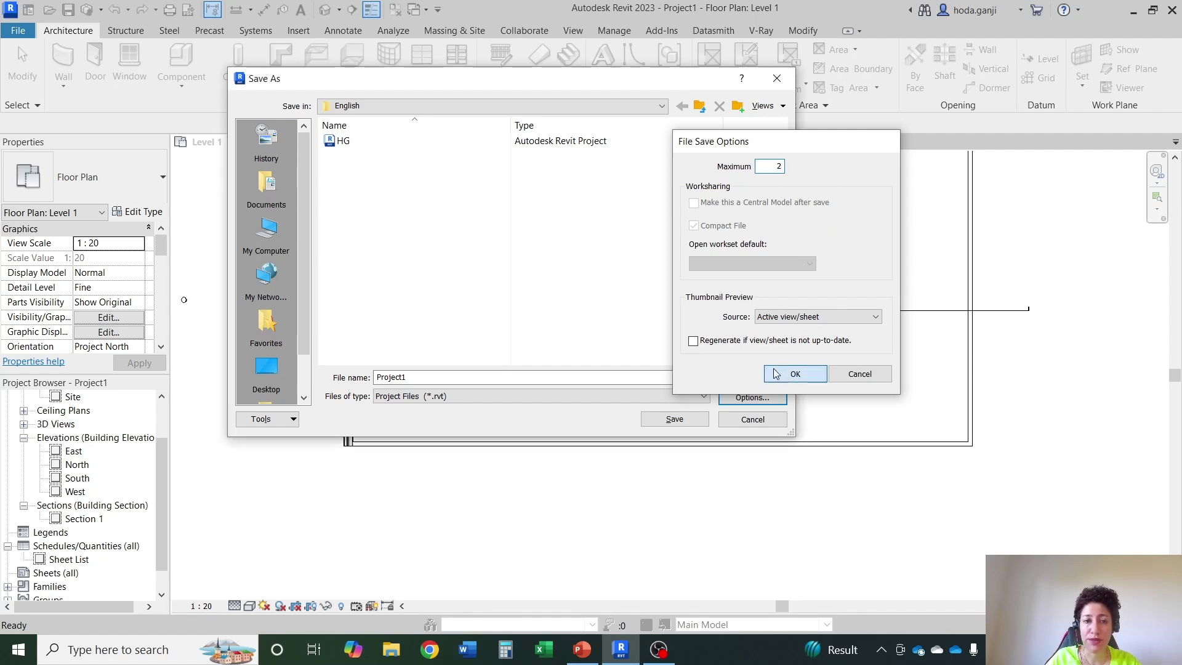
left_click(674, 418)
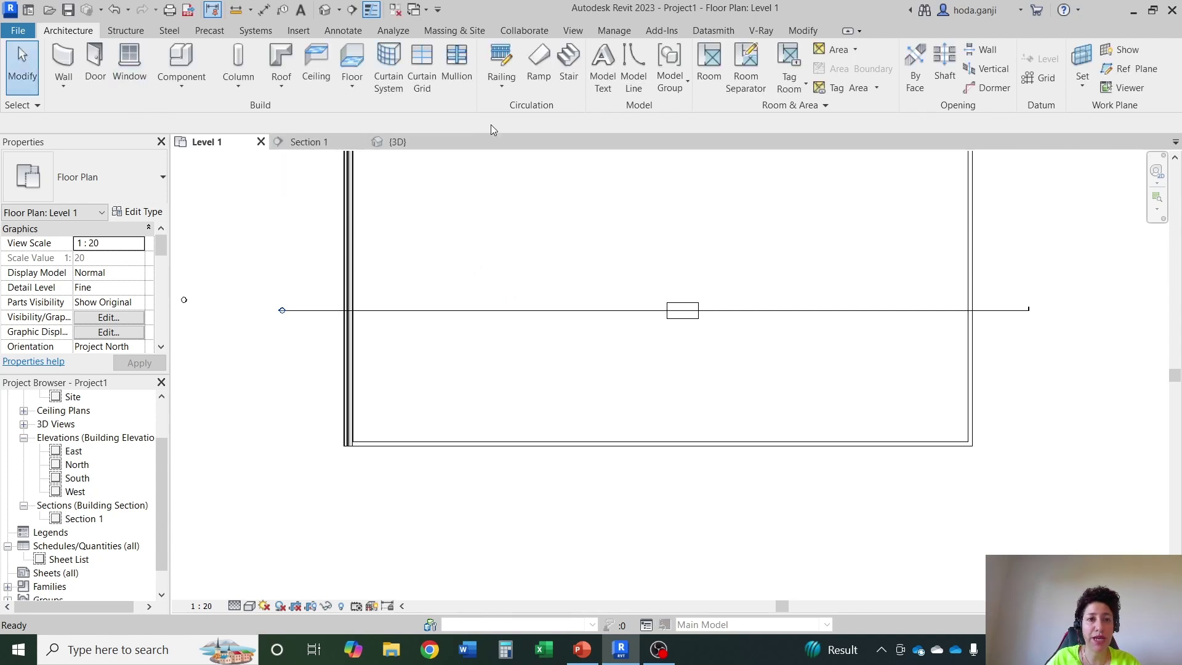
Close Inactive Views so only the Level 1 floor plan remains open.
left_click(28, 36)
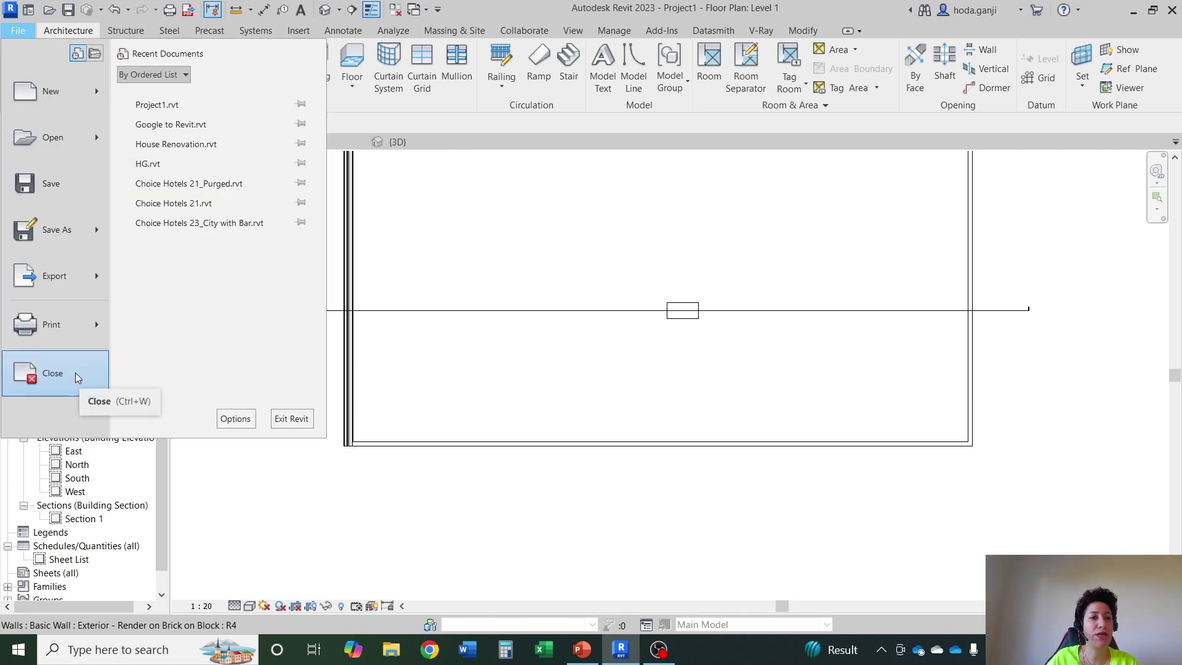
left_click(486, 338)
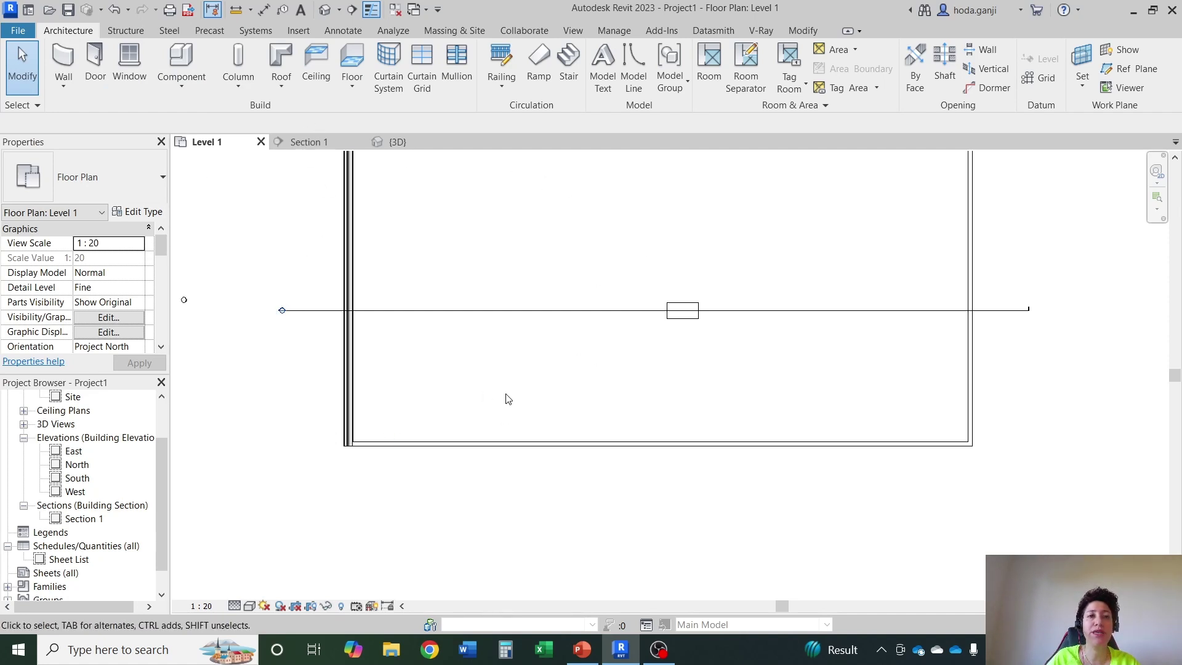
scroll(362, 219, "up", 1)
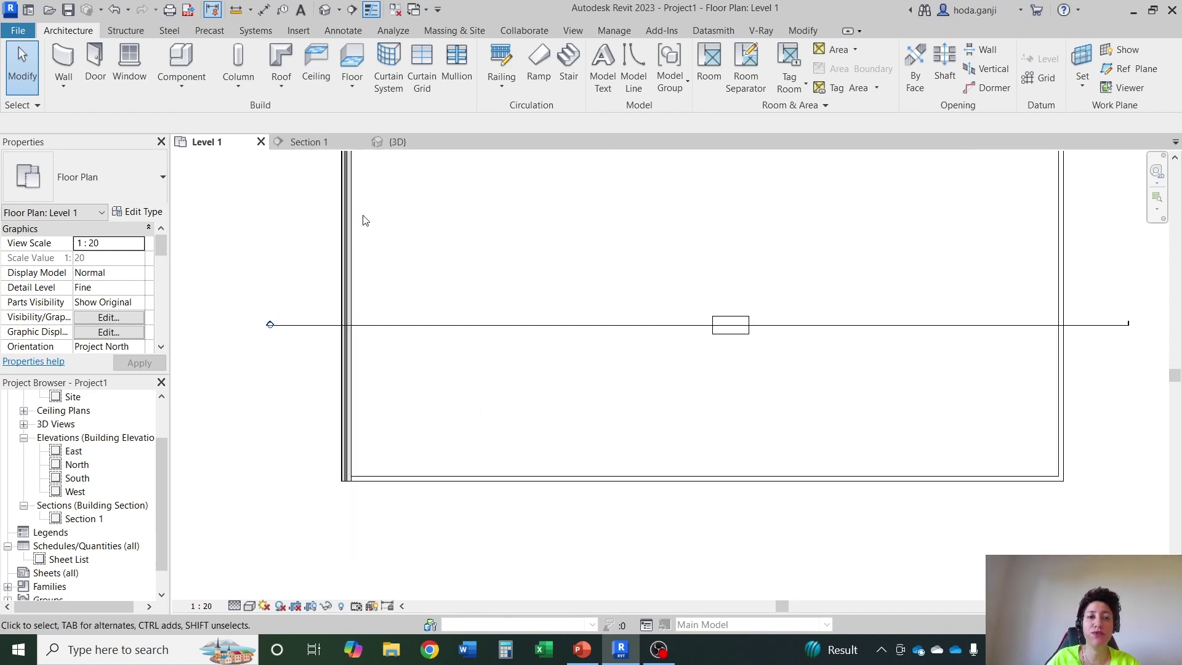
left_click(395, 12)
scroll(420, 364, "up", 3)
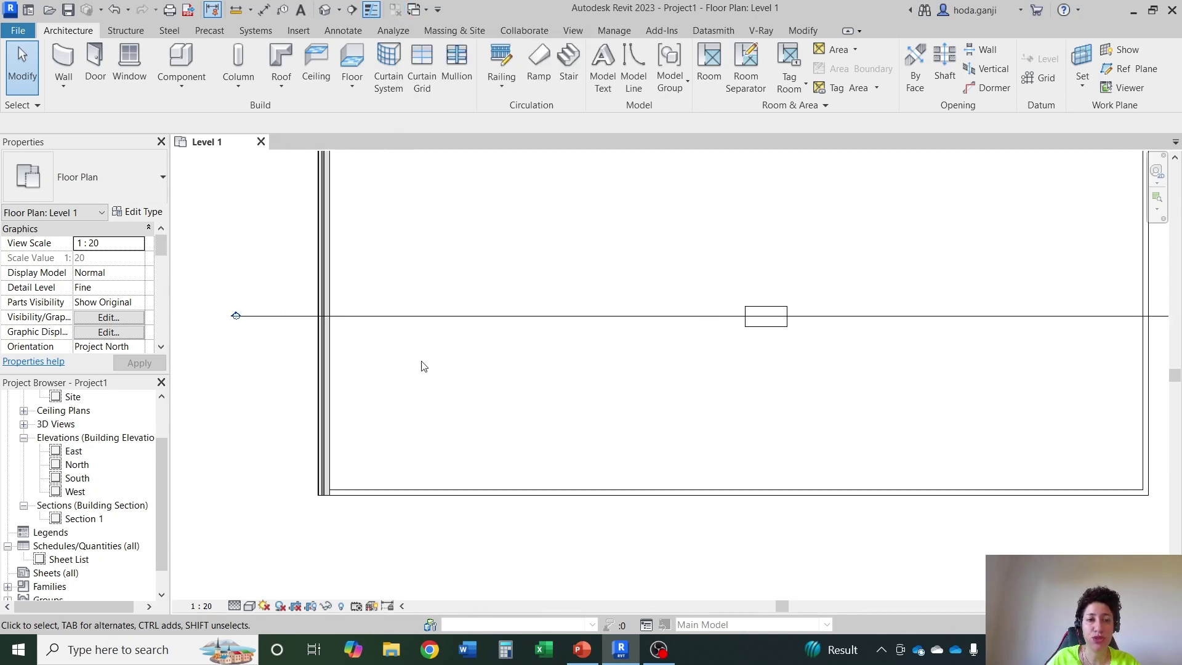
Close Project1 to the Home screen and reopen it from Recent Files.
left_click(18, 30)
left_click(50, 369)
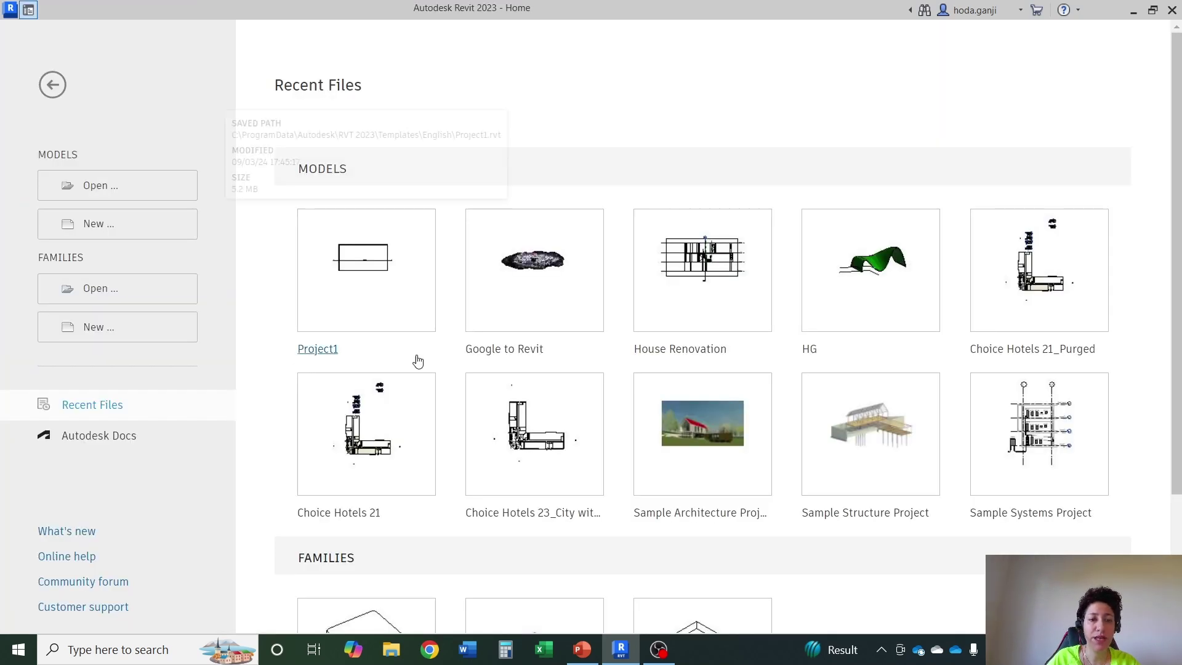
scroll(356, 271, "down", 3)
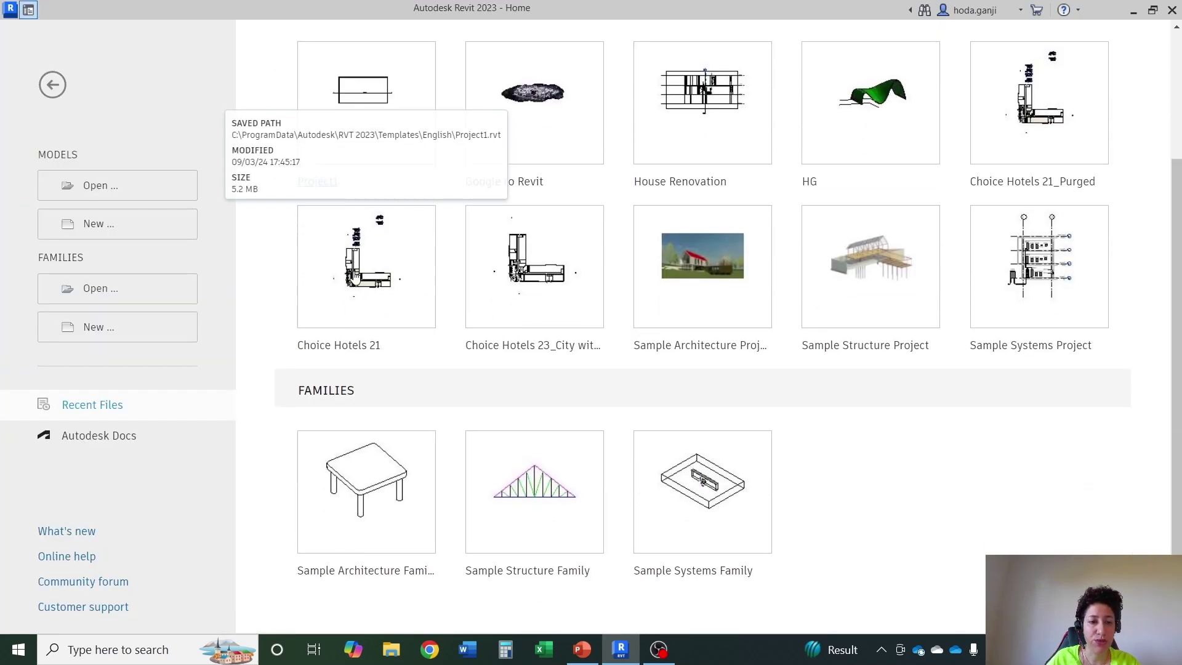
left_click(123, 404)
left_click(362, 264)
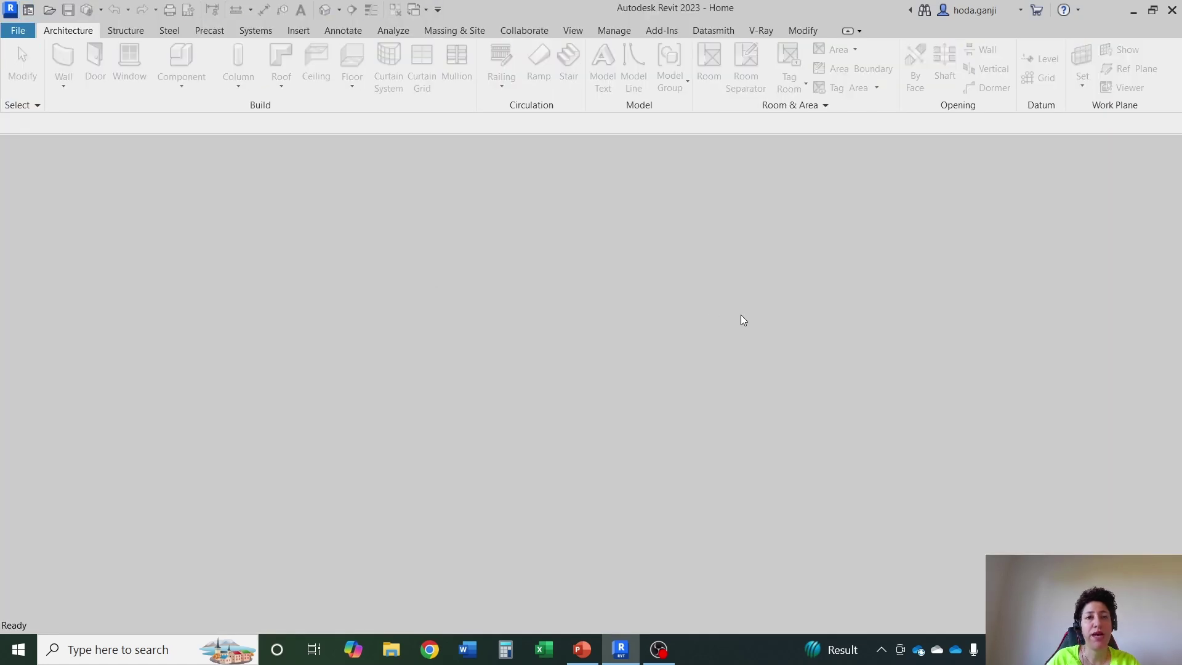